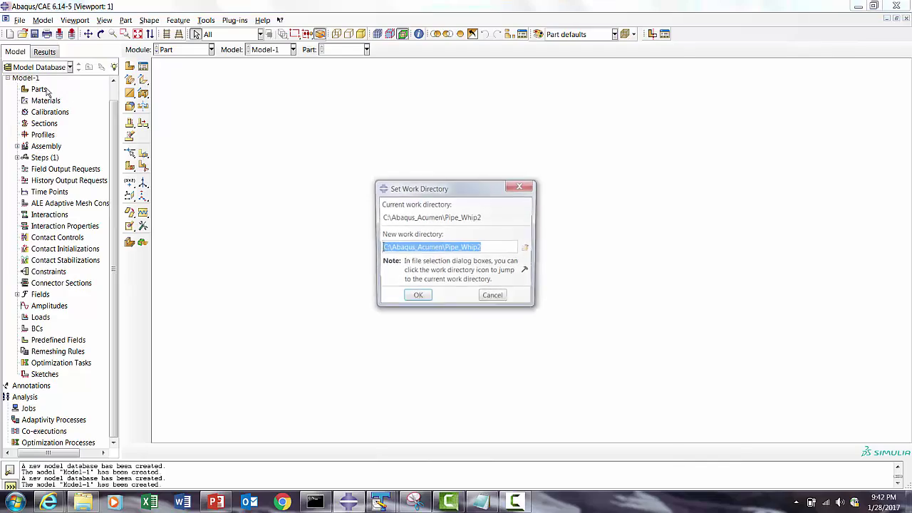
Create a 3D deformable shell extrusion part named Bottom_pipe with an approximate size of 300.
left_click(536, 282)
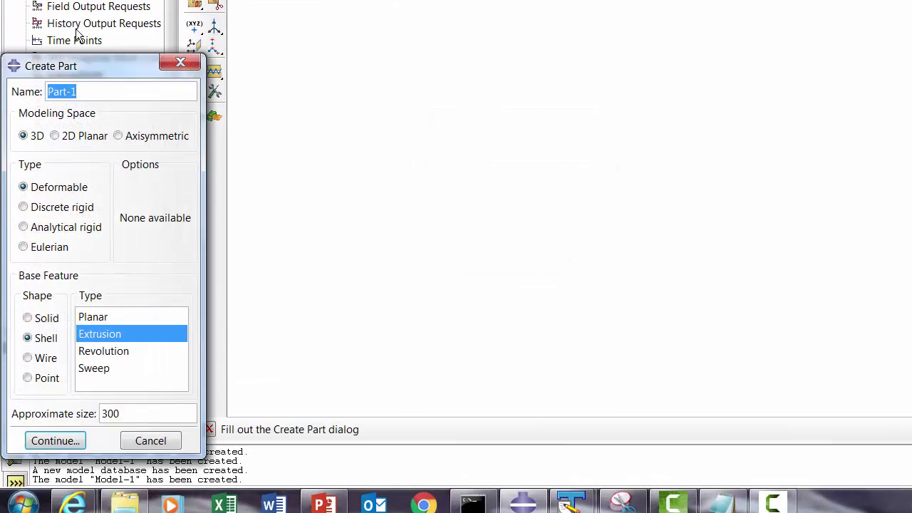
left_click_drag(87, 99, 2, 93)
type("Bottom")
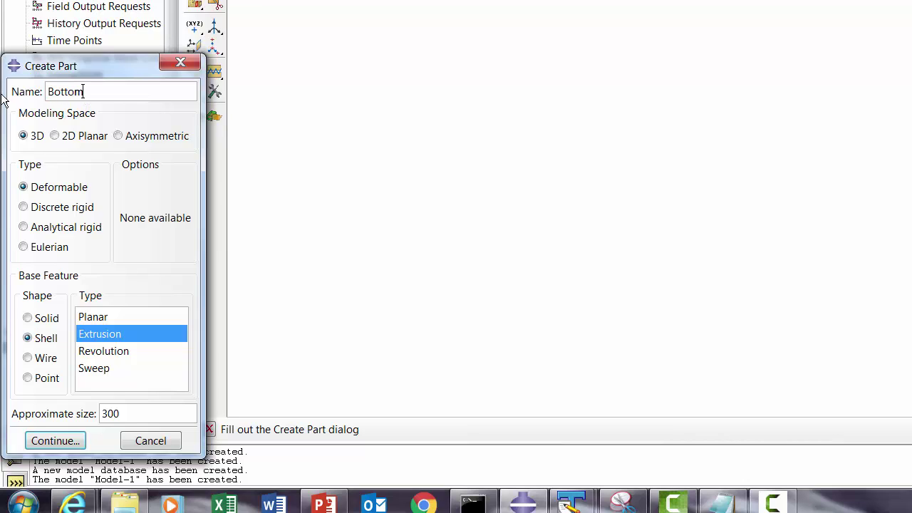
type("_pipe")
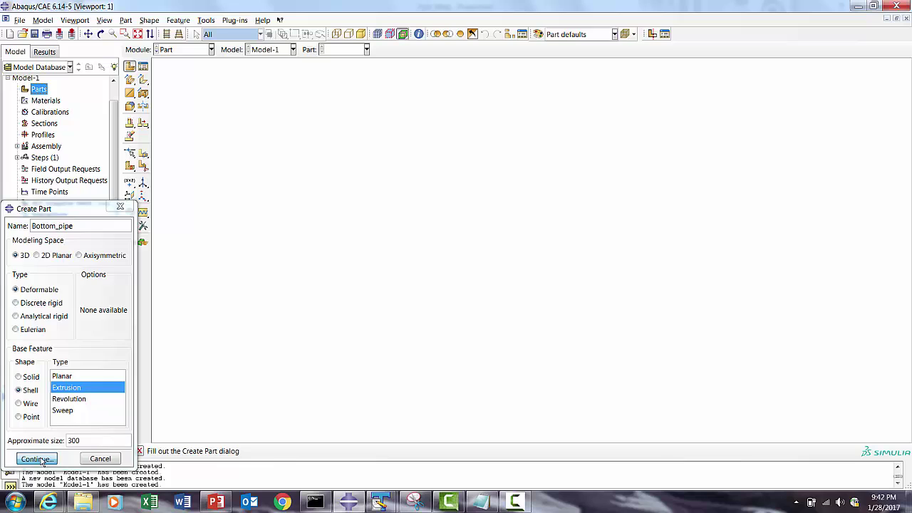
left_click(37, 458)
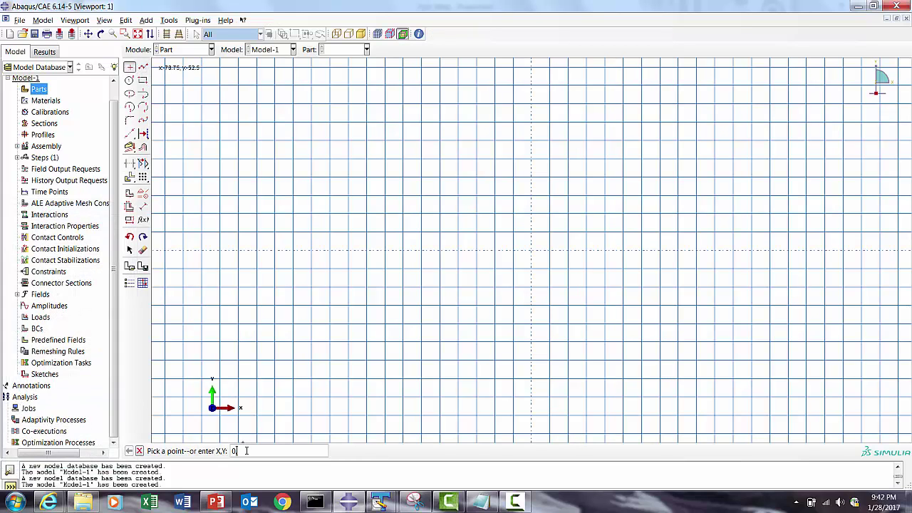
Sketch a circle centred on the origin with a radius of about 40.
key("BackSpace")
left_click(129, 80)
left_click(531, 251)
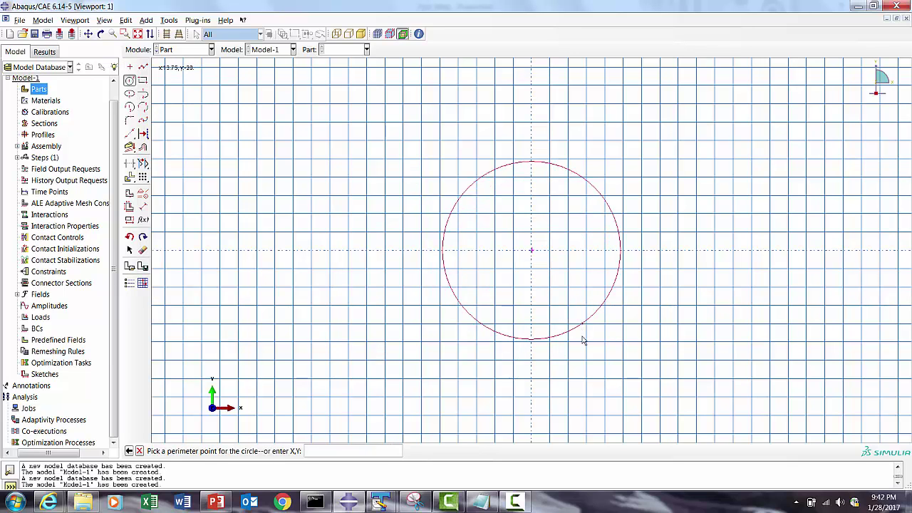
left_click(536, 396)
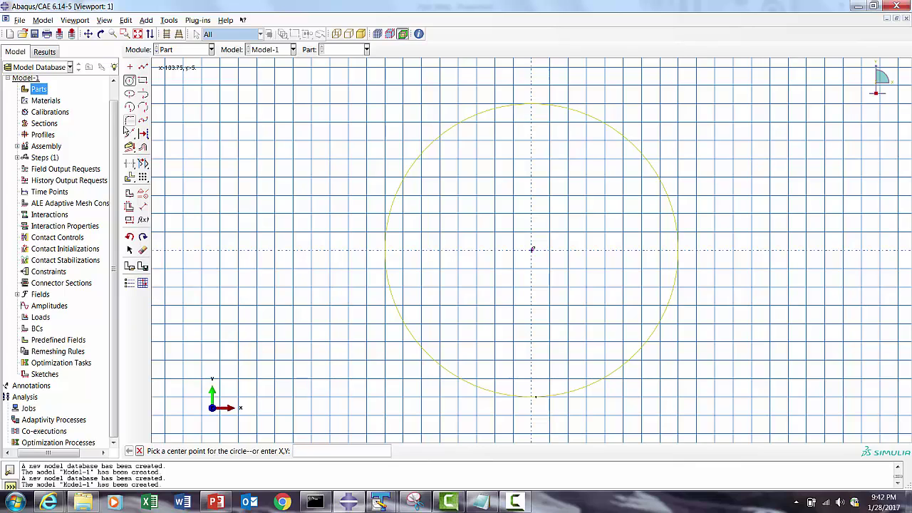
Dimension the circle's radius and set it to 78.6525.
left_click(143, 207)
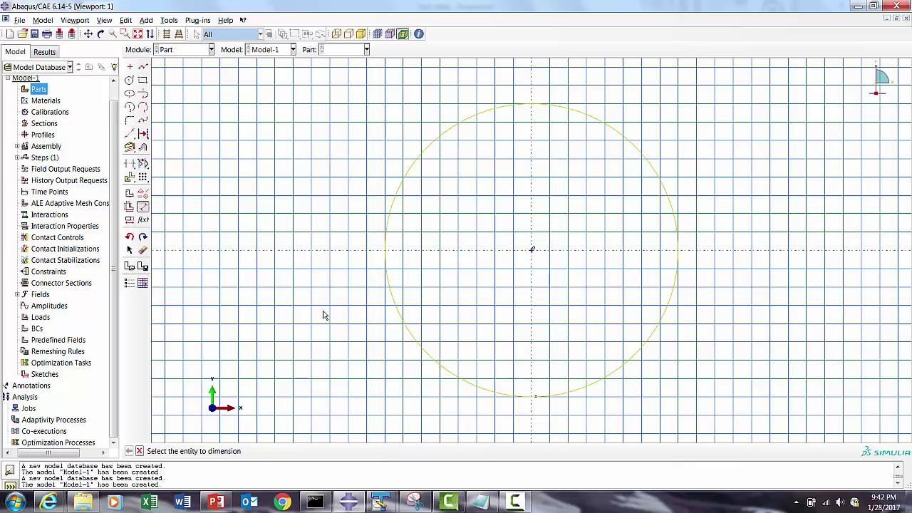
left_click(443, 373)
left_click(416, 389)
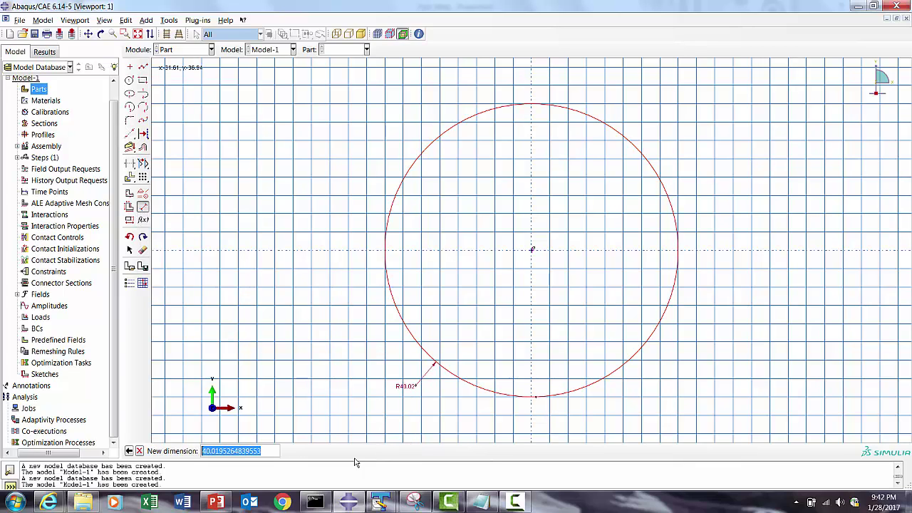
type("78.6525")
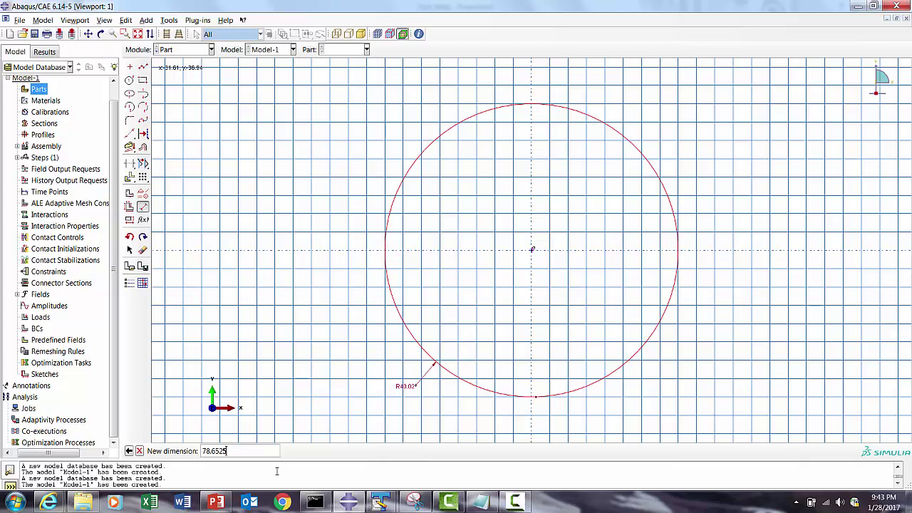
key("Return")
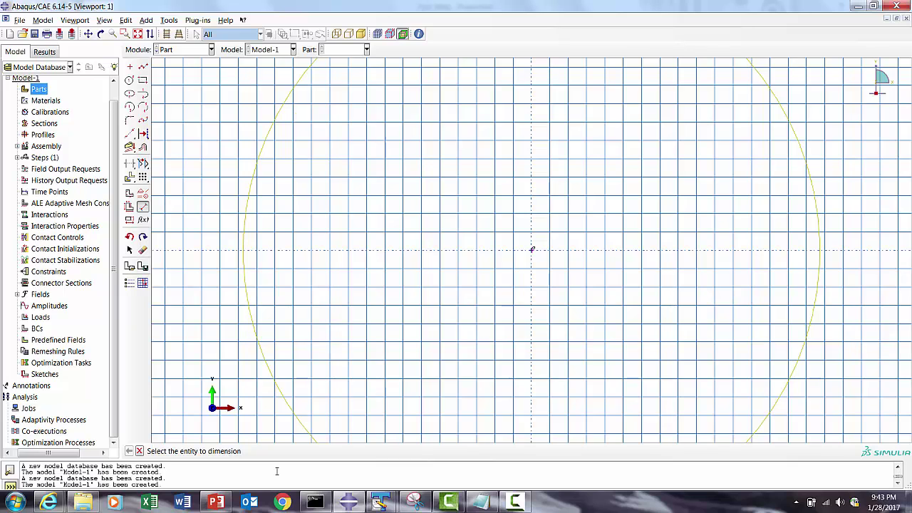
left_click(137, 33)
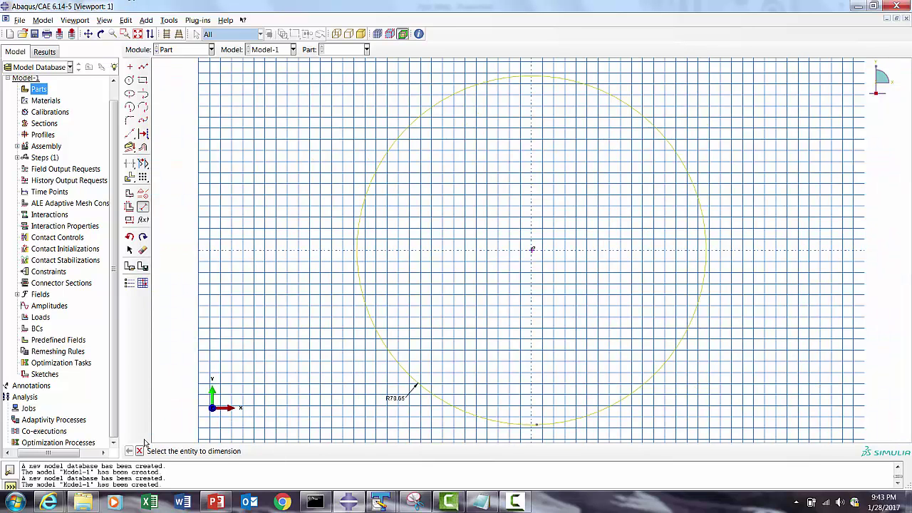
left_click(139, 451)
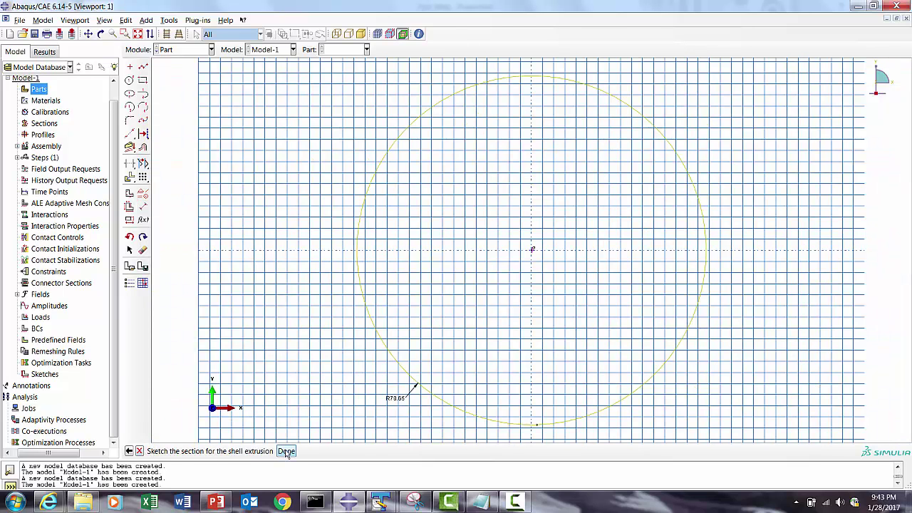
Finish the section sketch and extrude the circle as a blind shell without twist or draft.
left_click(286, 451)
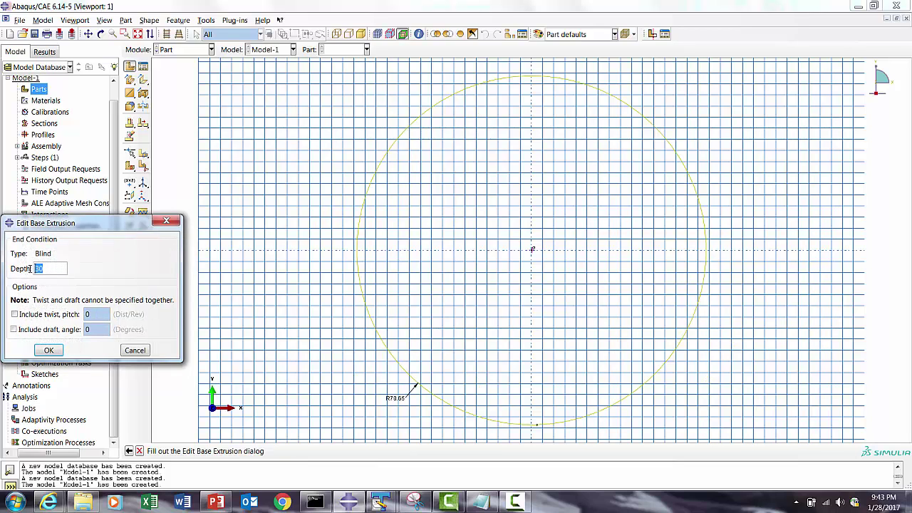
key("Return")
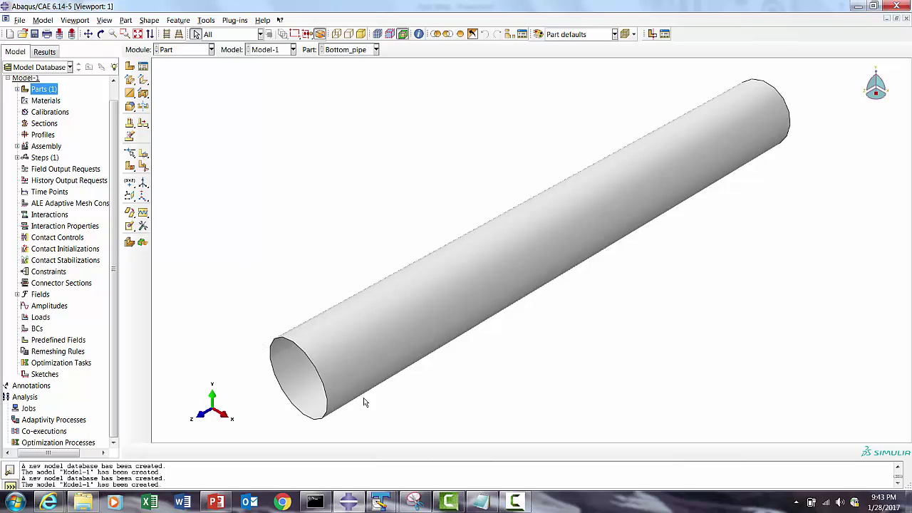
Create a datum plane offset 635 from the XY plane and another on the XZ plane with zero offset.
left_click(132, 198)
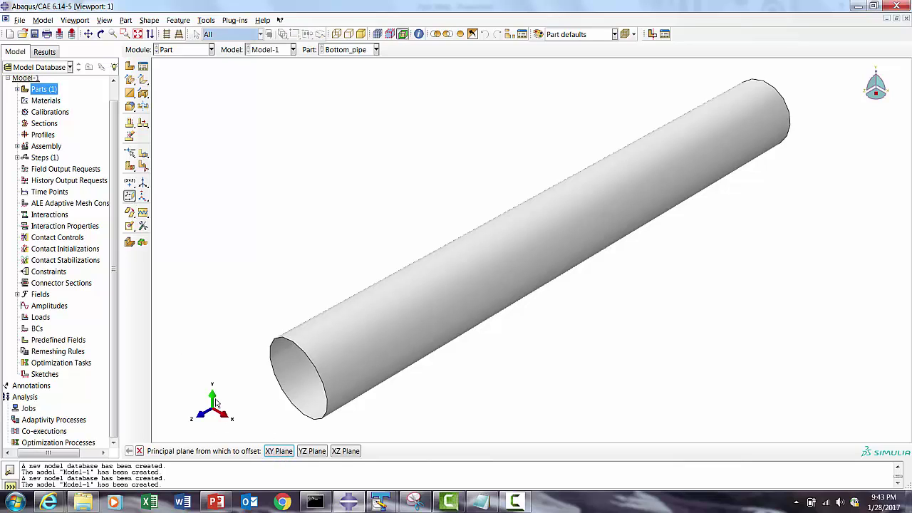
left_click(278, 451)
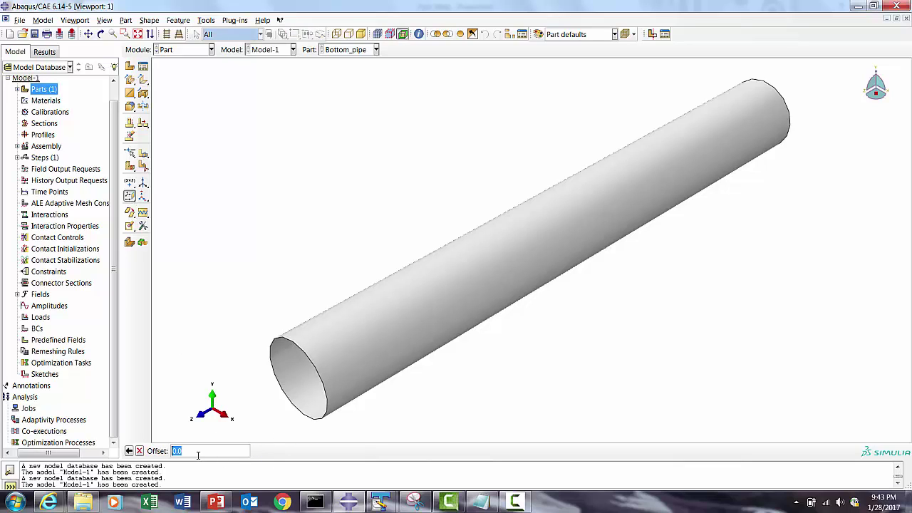
type("635")
key("Return")
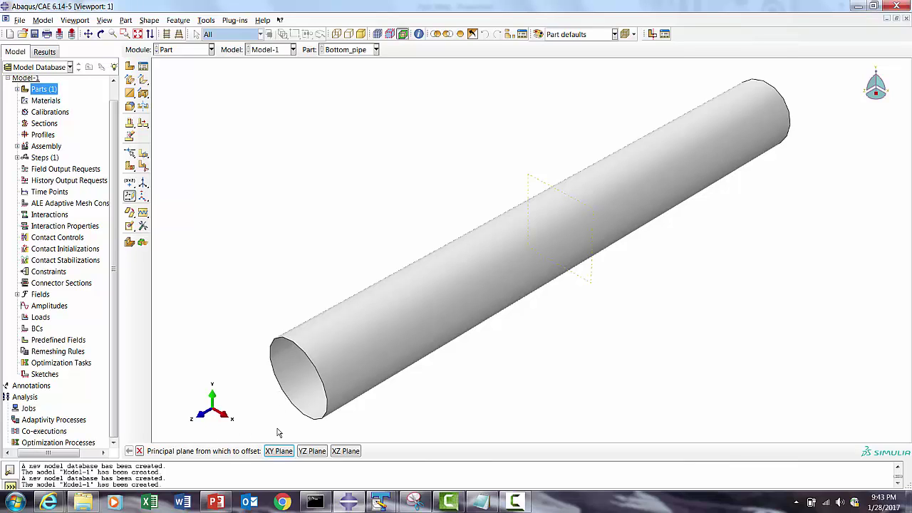
left_click(345, 451)
key("Return")
Partition the pipe's cylindrical face lengthwise using the XZ datum plane.
left_click(143, 181)
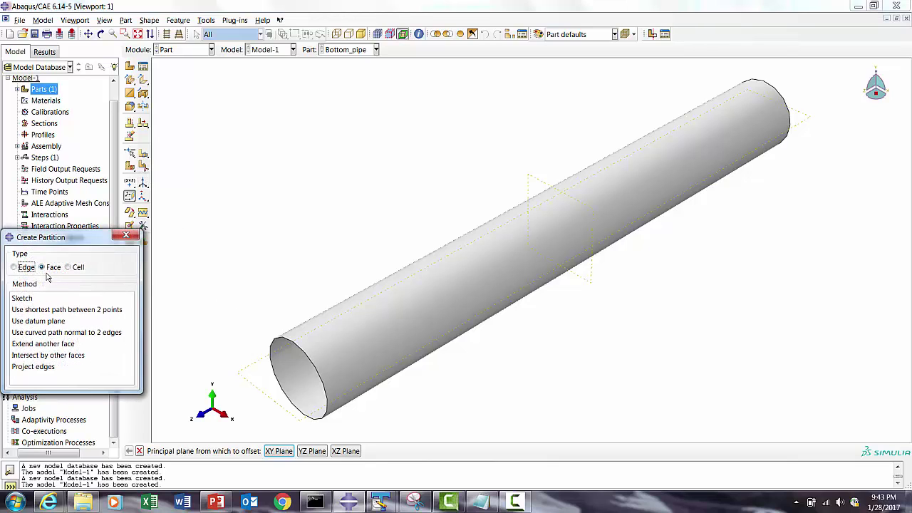
left_click(474, 279)
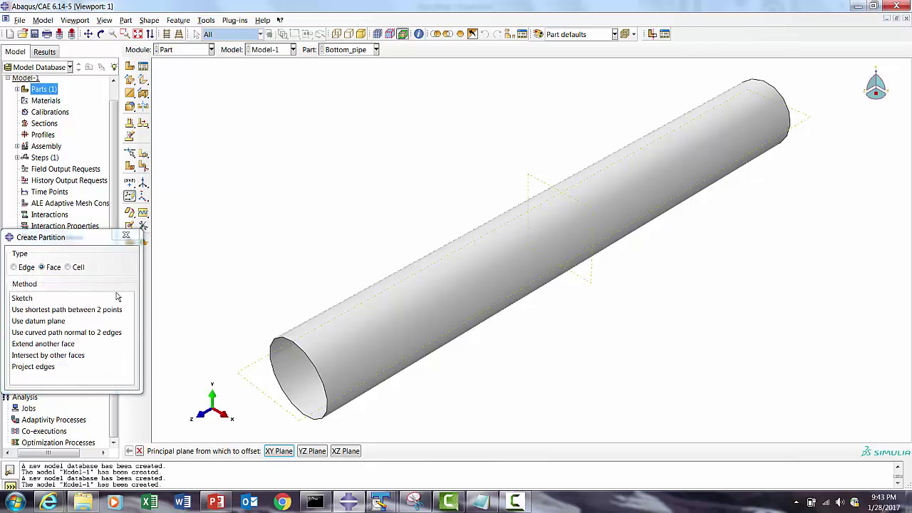
left_click(72, 322)
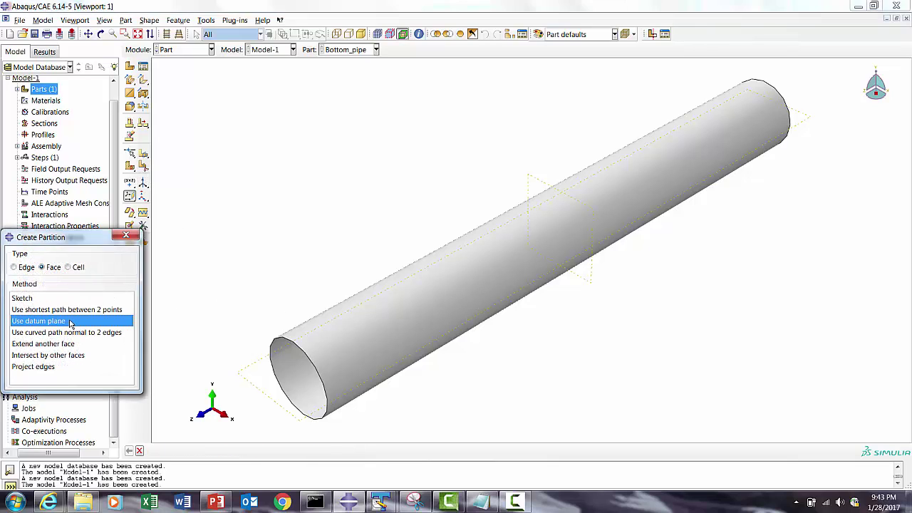
left_click(274, 404)
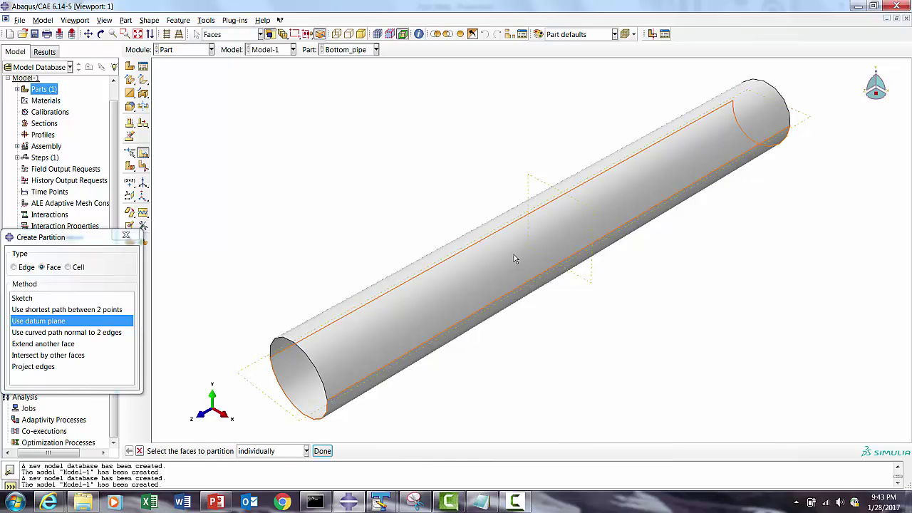
Partition all the pipe's faces across its length using the datum plane offset from the XY plane.
left_click_drag(397, 144, 667, 337)
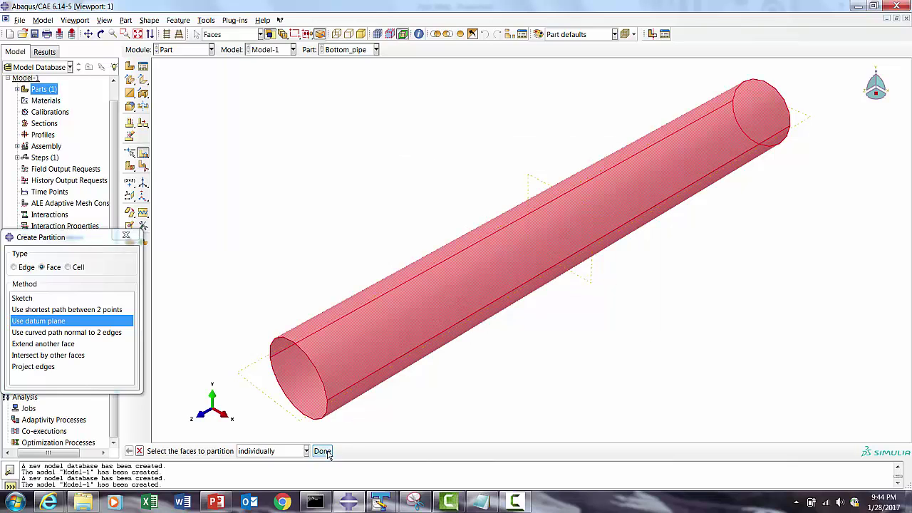
left_click(323, 451)
left_click(593, 284)
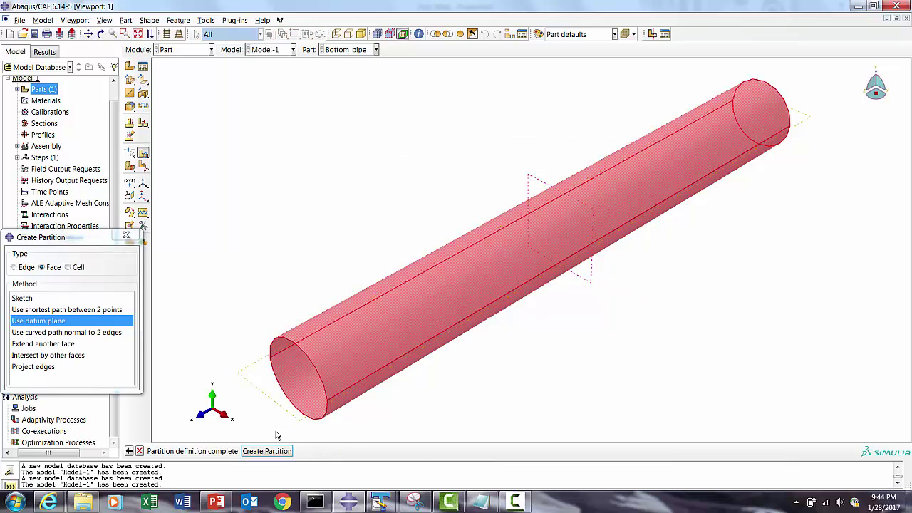
left_click(278, 450)
left_click(126, 235)
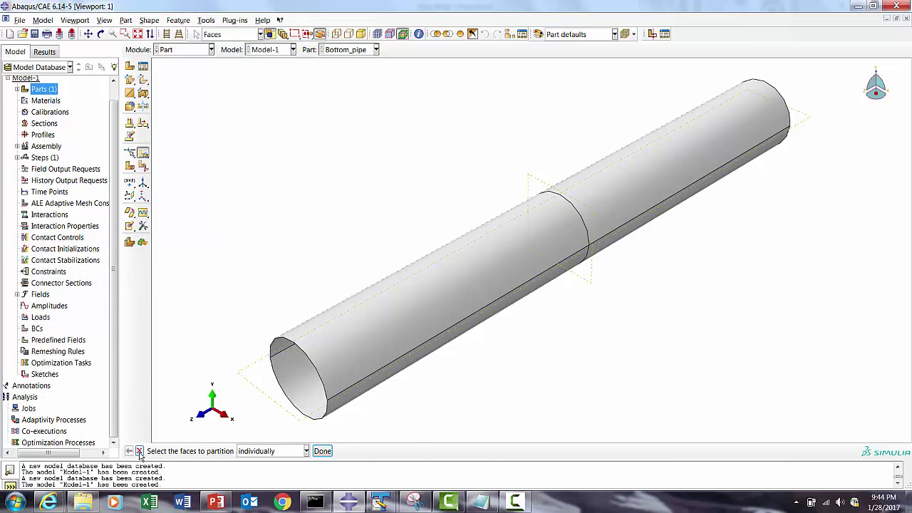
left_click(140, 452)
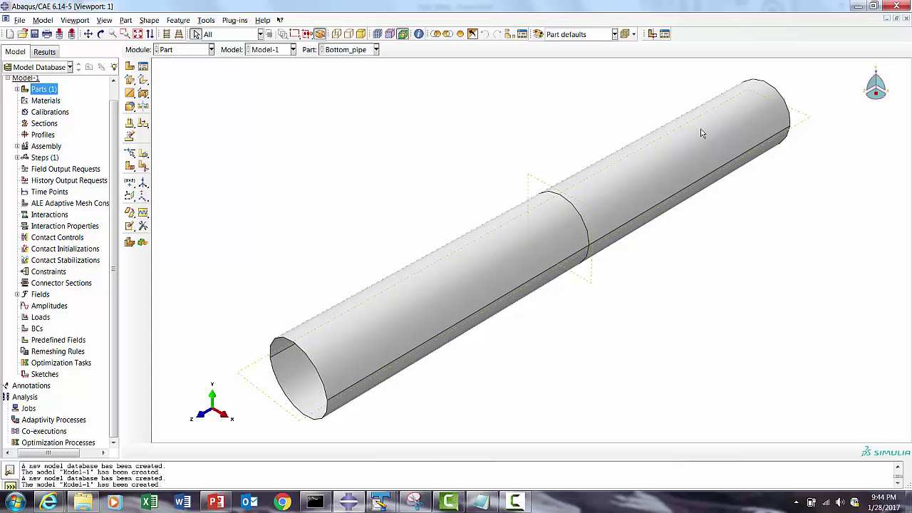
Copy the Bottom_pipe part to a new part named Top_pipe.
double_click(22, 91)
left_click(18, 90)
left_click(44, 101)
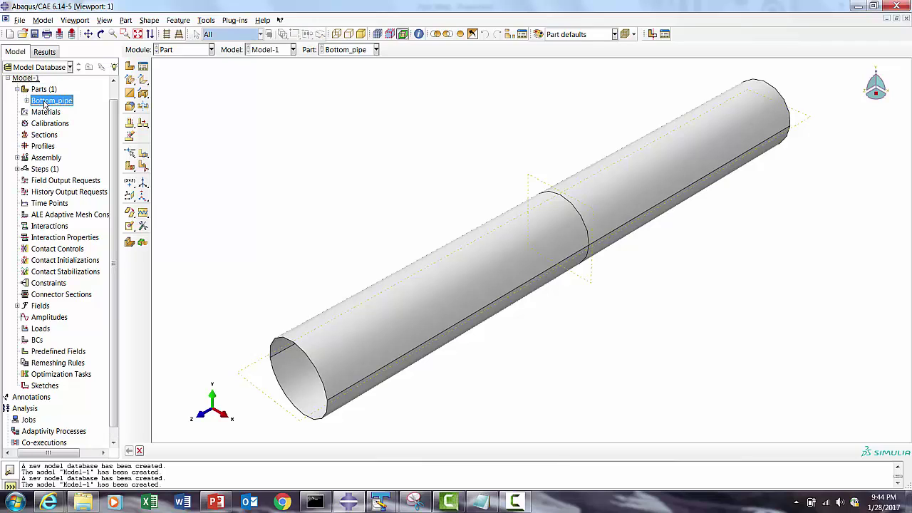
right_click(46, 103)
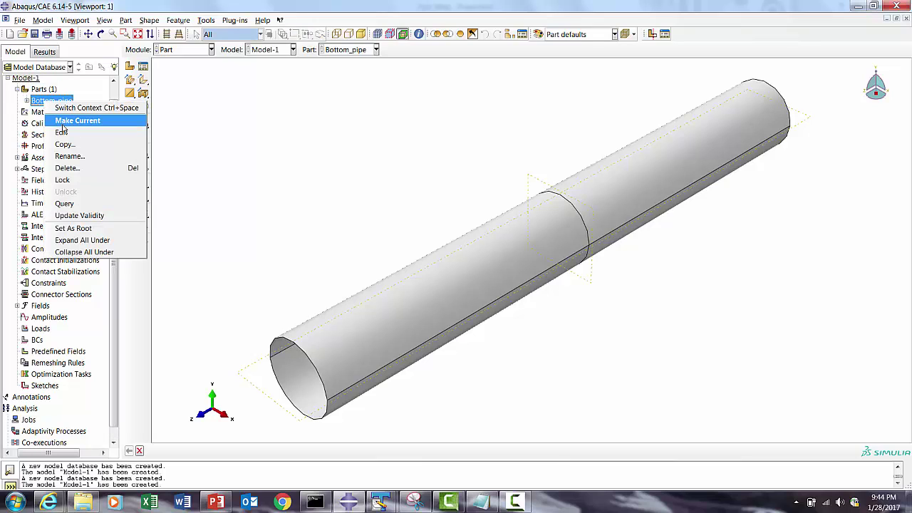
left_click(64, 144)
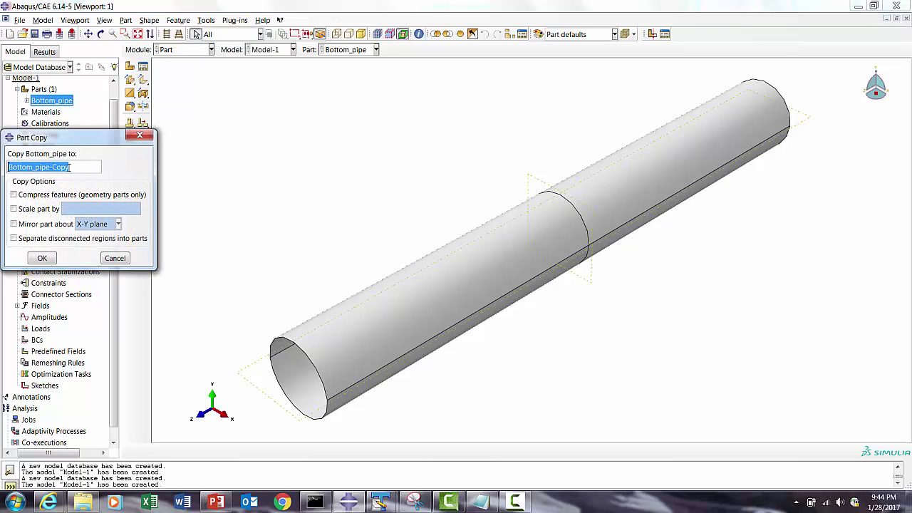
left_click_drag(70, 167, 7, 167)
key("BackSpace")
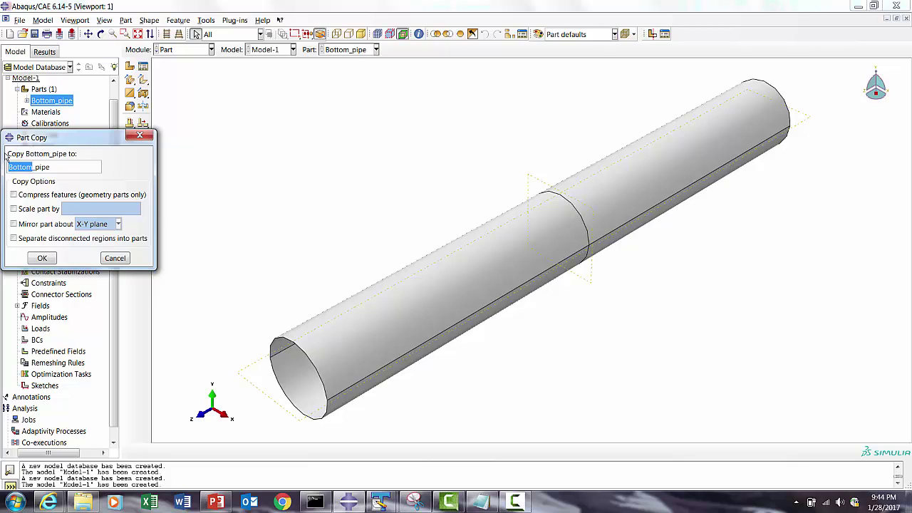
type("Top")
left_click(40, 259)
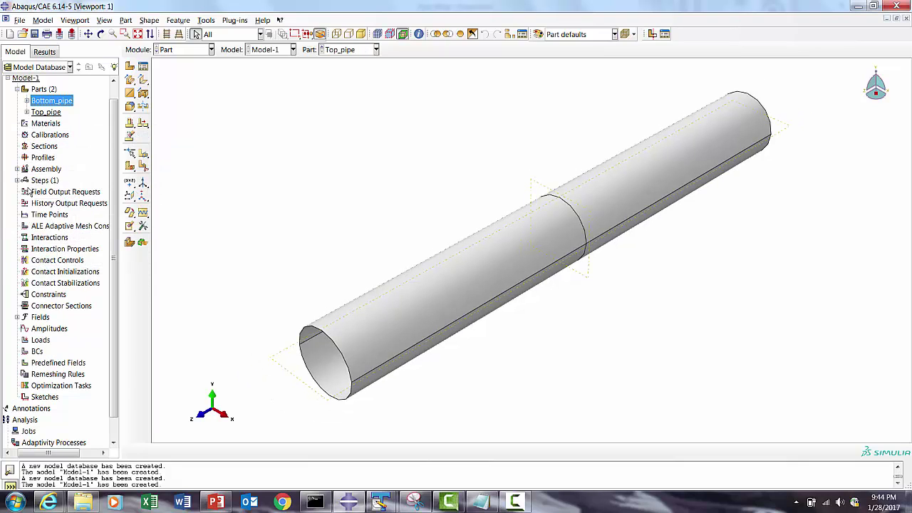
Create dependent assembly instances of both Bottom_pipe and Top_pipe.
left_click(16, 169)
right_click(44, 183)
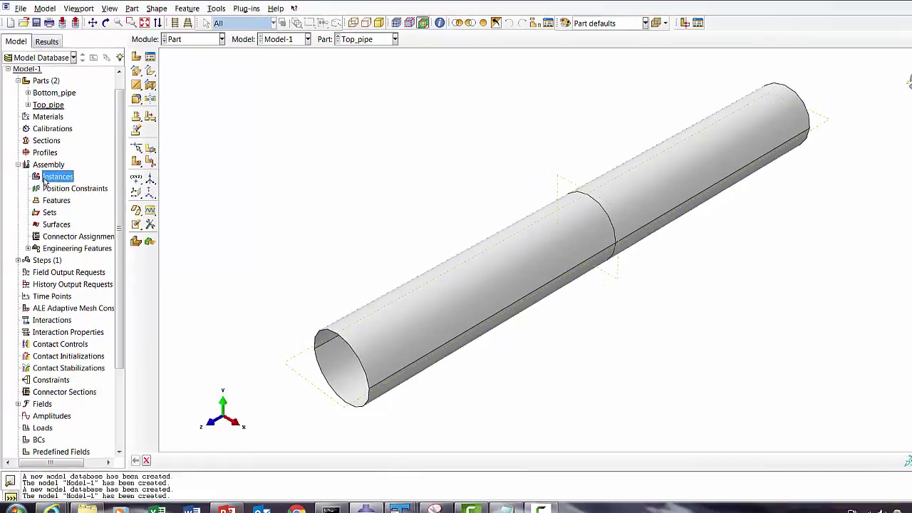
left_click(68, 207)
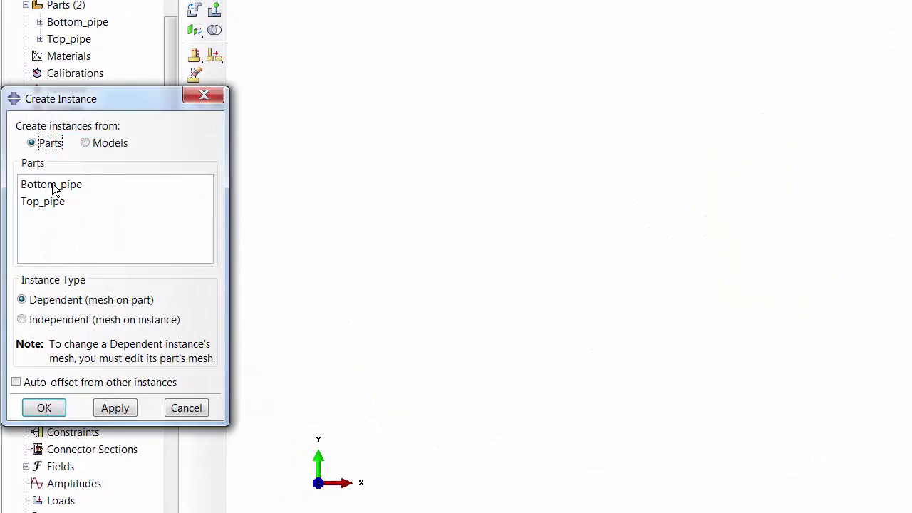
left_click_drag(52, 183, 43, 201)
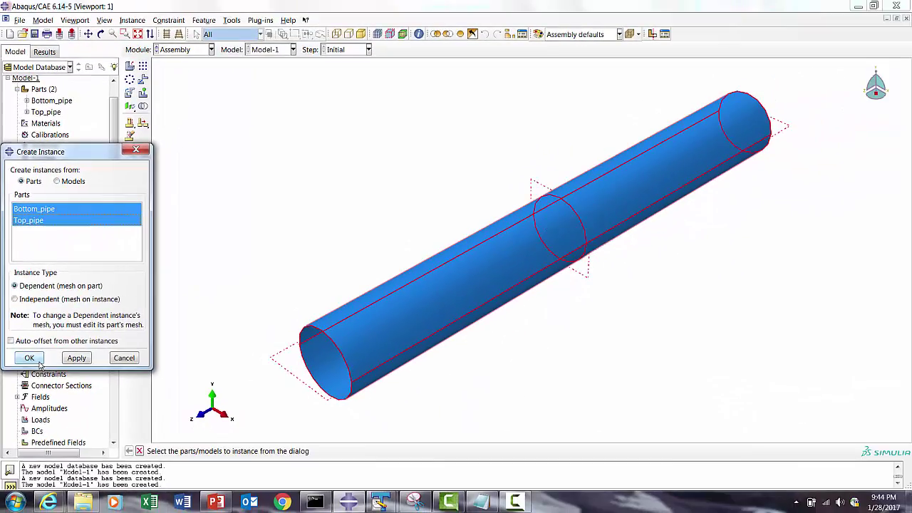
left_click(45, 408)
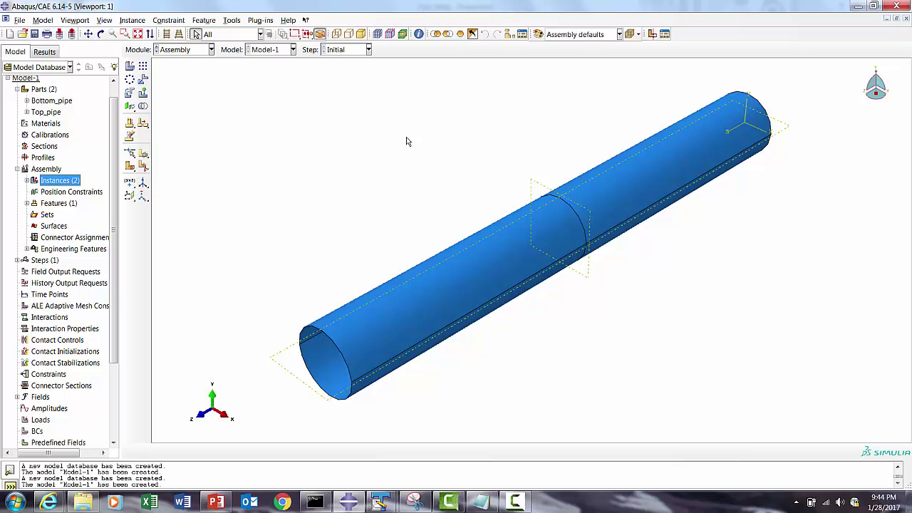
Colour-code the assembly by part instances.
left_click(570, 34)
left_click(568, 68)
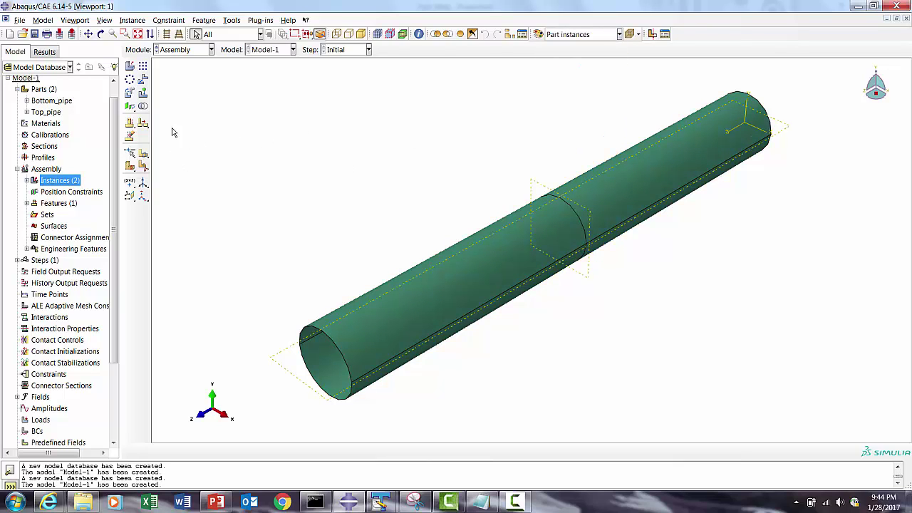
Translate the Top_pipe-1 instance by 0,157.305,0 from the origin and accept its new position.
left_click(144, 81)
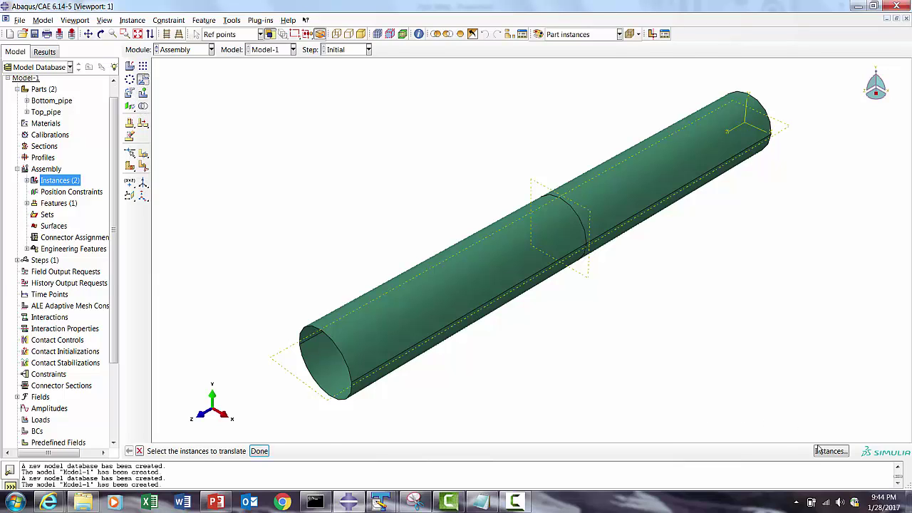
left_click(16, 204)
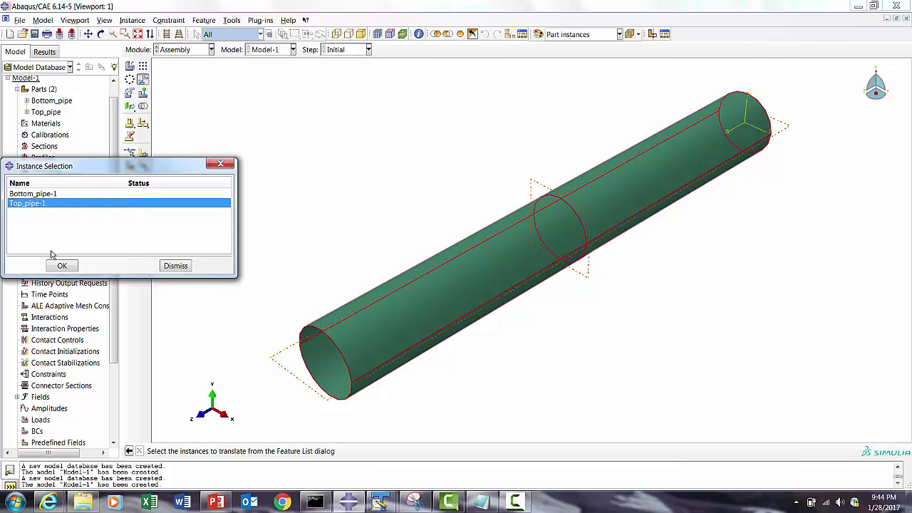
left_click(62, 266)
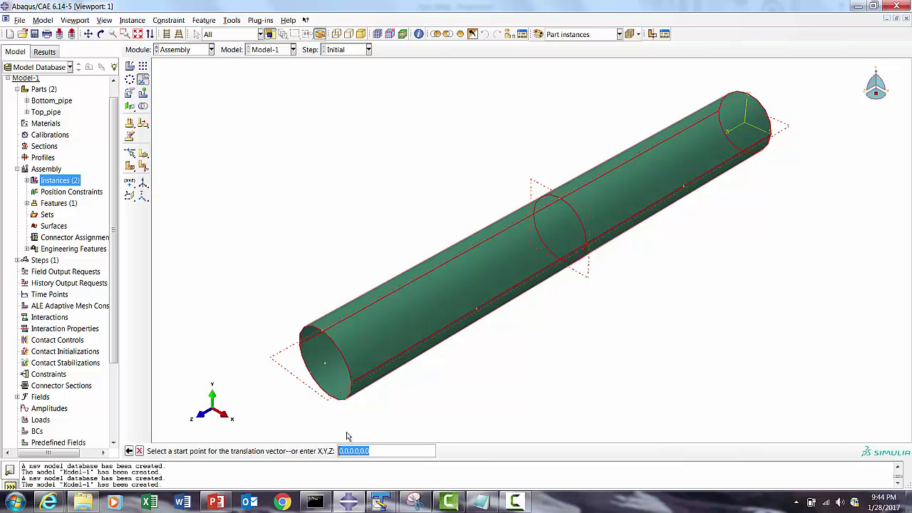
key("Return")
type("0,157.305,0")
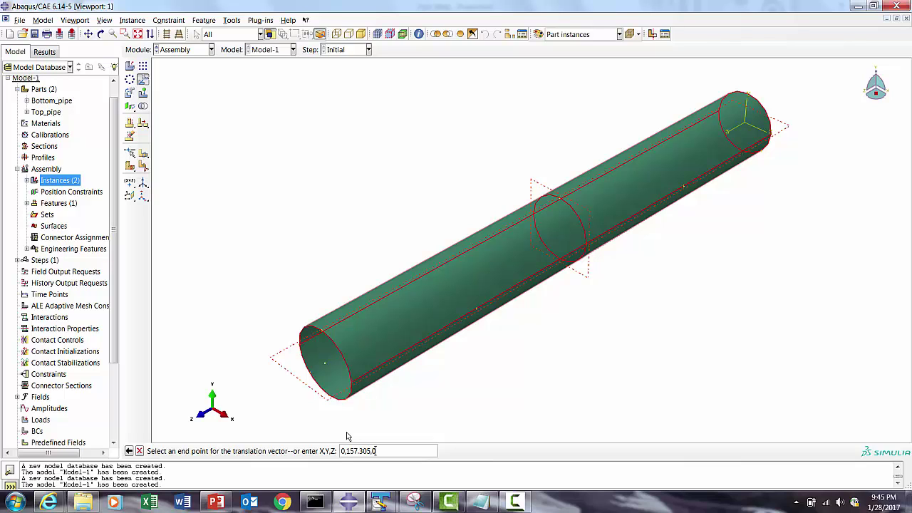
key("Return")
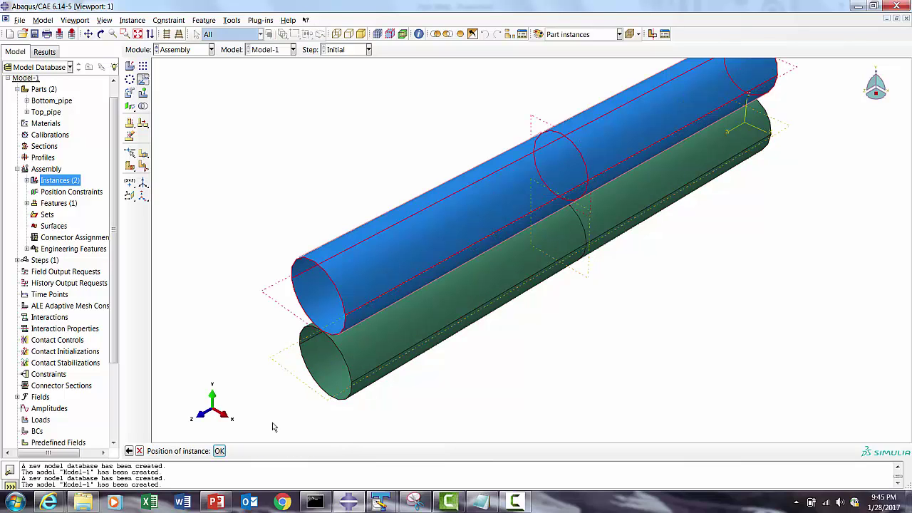
left_click(218, 451)
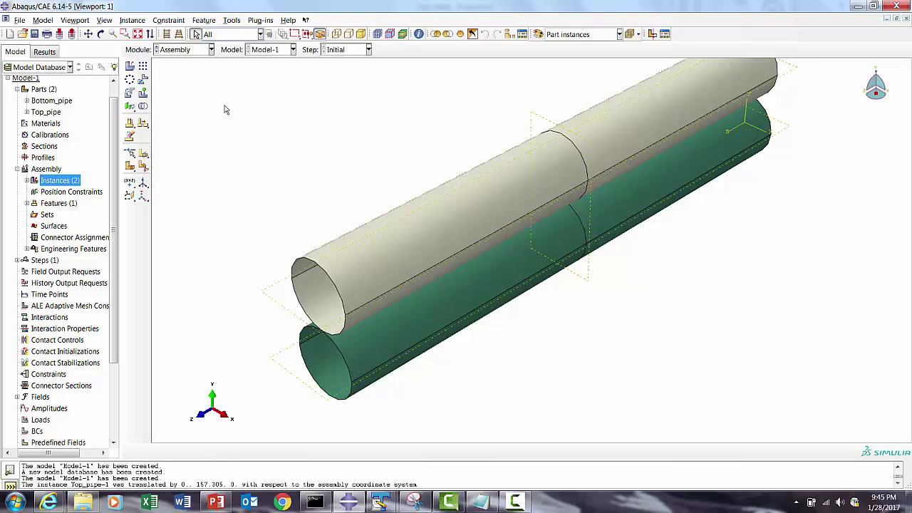
Display and dock the Views toolbar, and show the assembly in the XY front view with perspective turned off.
left_click(76, 20)
mouse_move(107, 21)
mouse_move(156, 169)
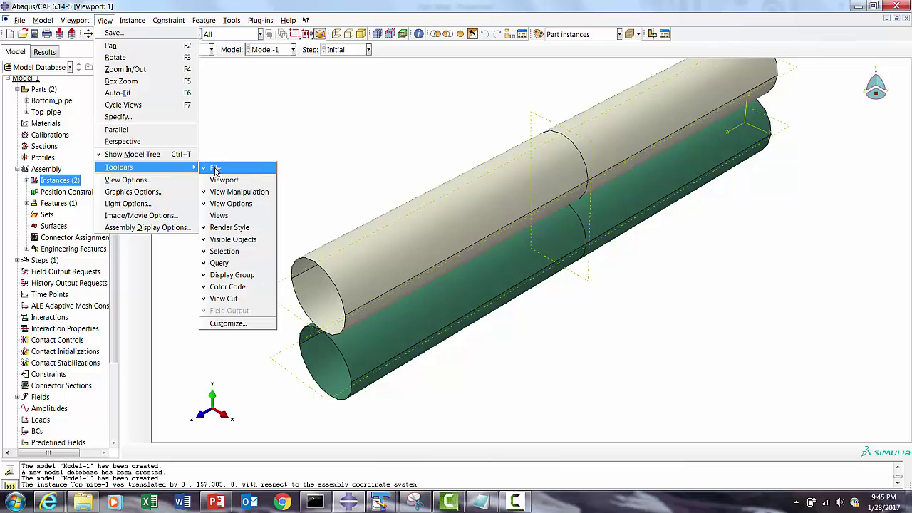
left_click(225, 216)
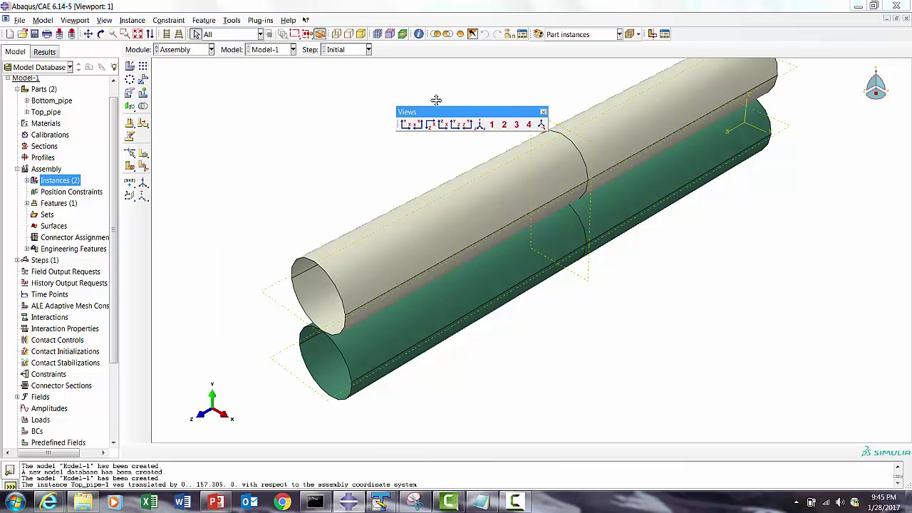
left_click_drag(438, 99, 409, 49)
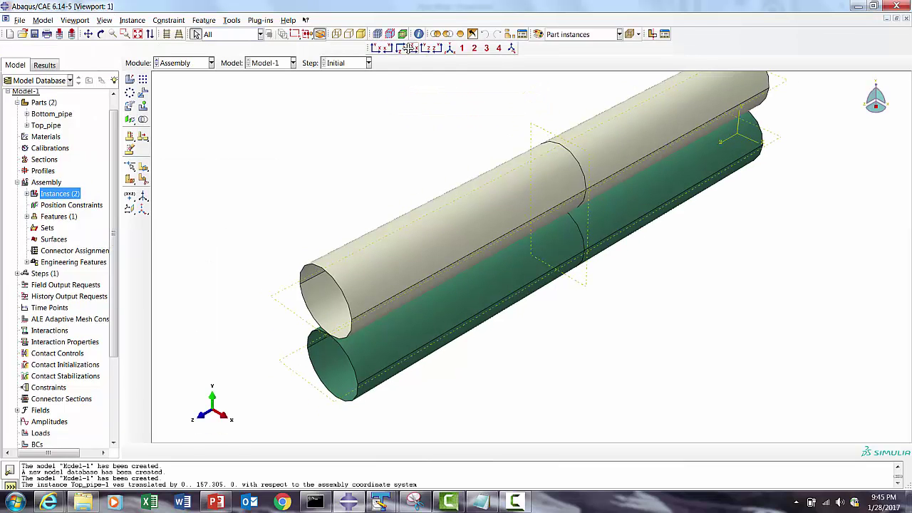
left_click(378, 48)
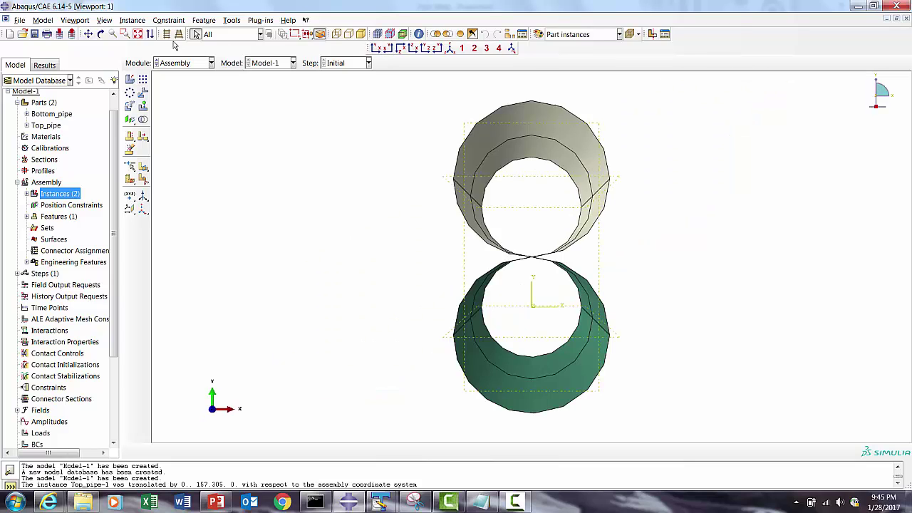
left_click(166, 34)
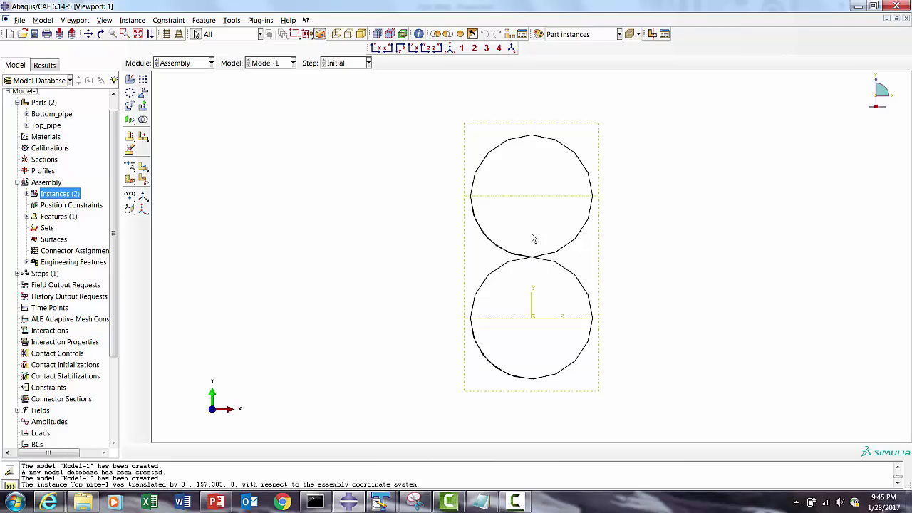
Translate the Top_pipe-1 instance by a further 0,10.97,0 to leave a gap above the bottom pipe.
left_click(142, 97)
left_click(830, 451)
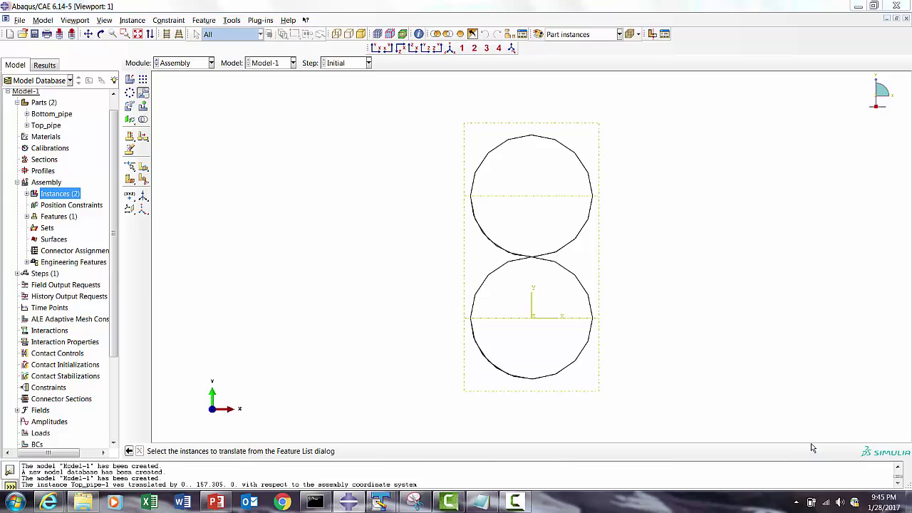
left_click(16, 116)
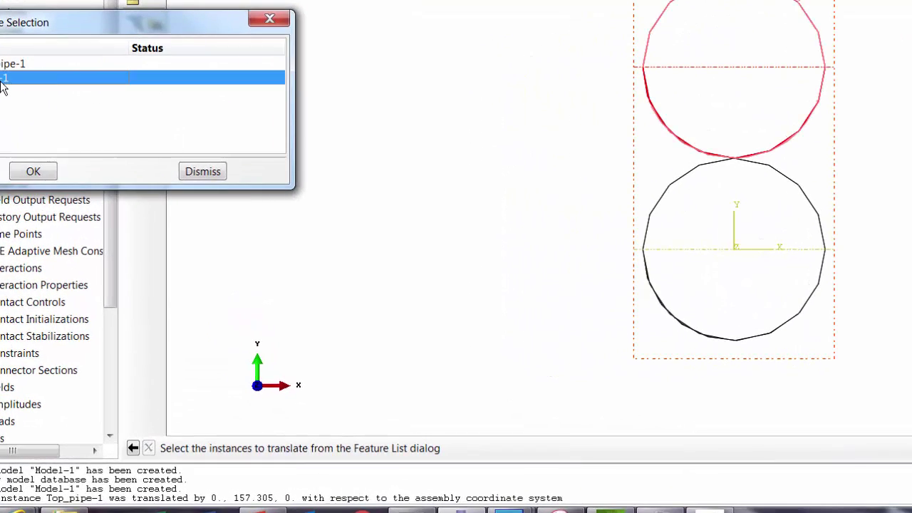
left_click(42, 200)
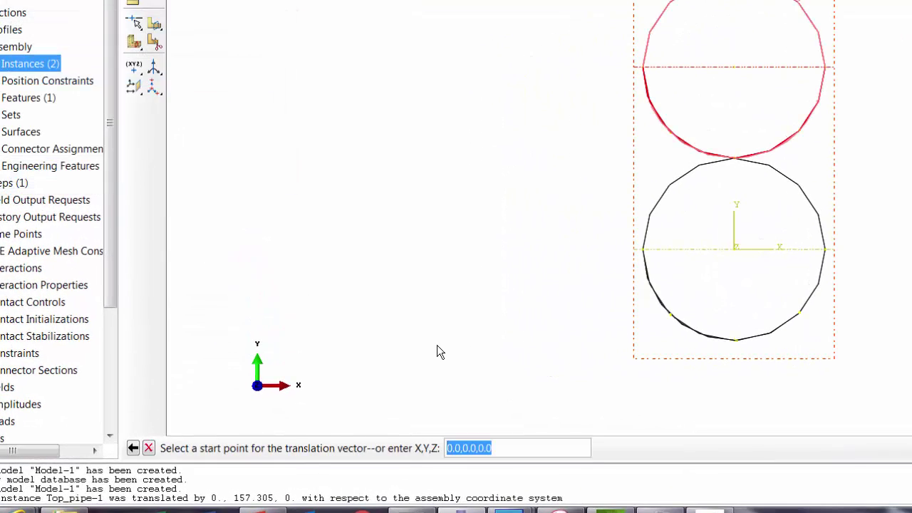
key("Return")
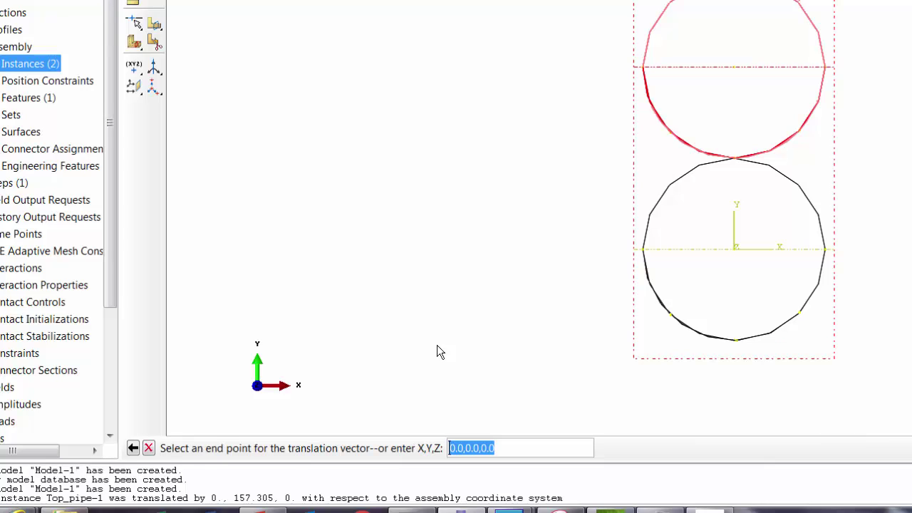
type("0,")
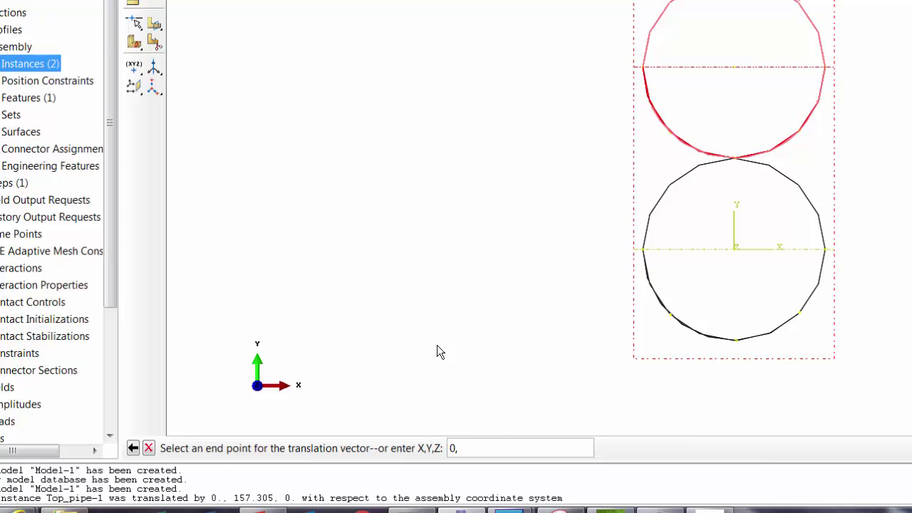
type("10.97,0")
key("Return")
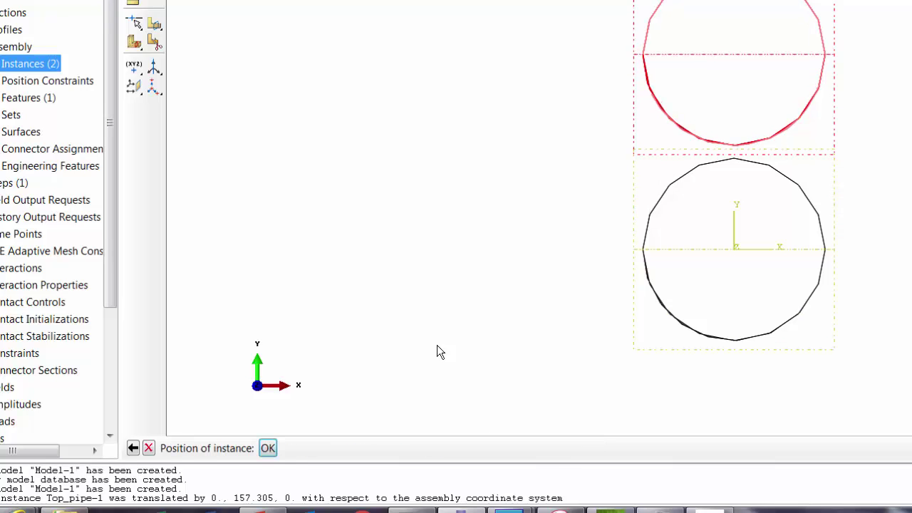
left_click(266, 447)
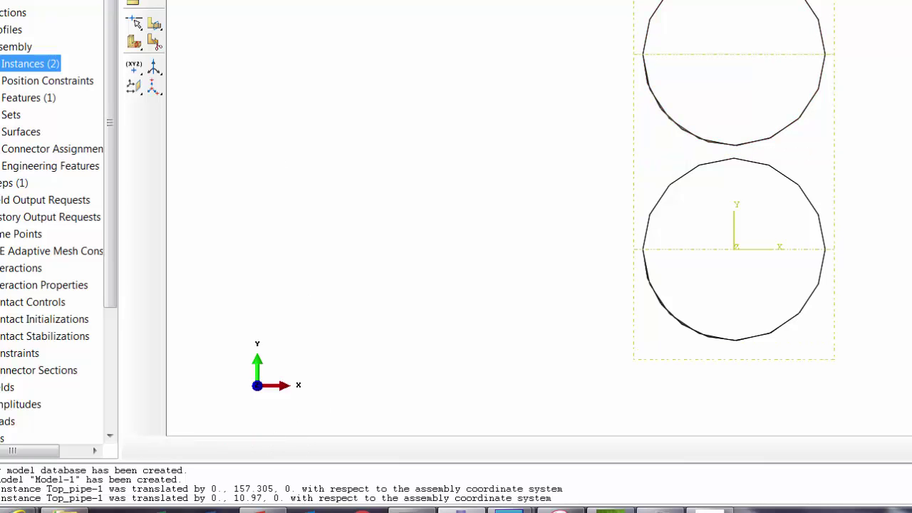
Rotate the Top_pipe-1 instance 90 degrees about the vertical axis through the centre of its mid-length circle.
left_click_drag(848, 116, 758, 126)
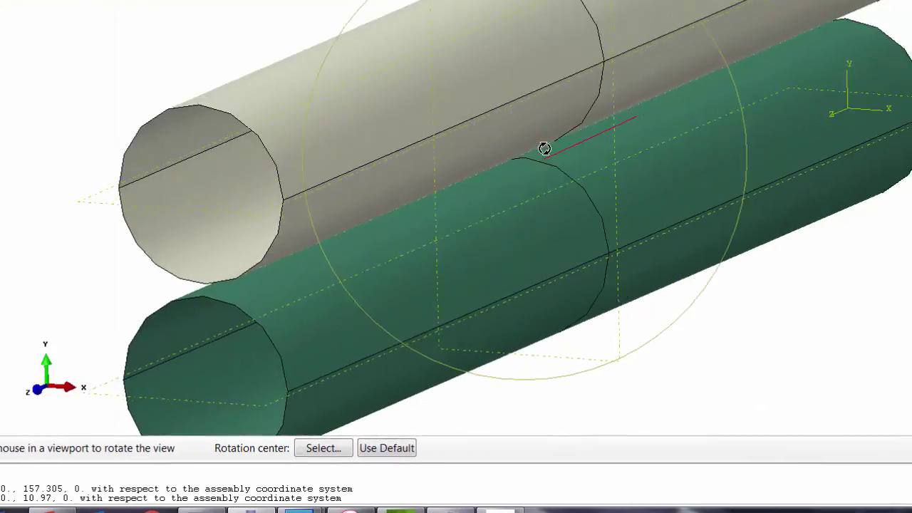
left_click_drag(403, 126, 159, 195)
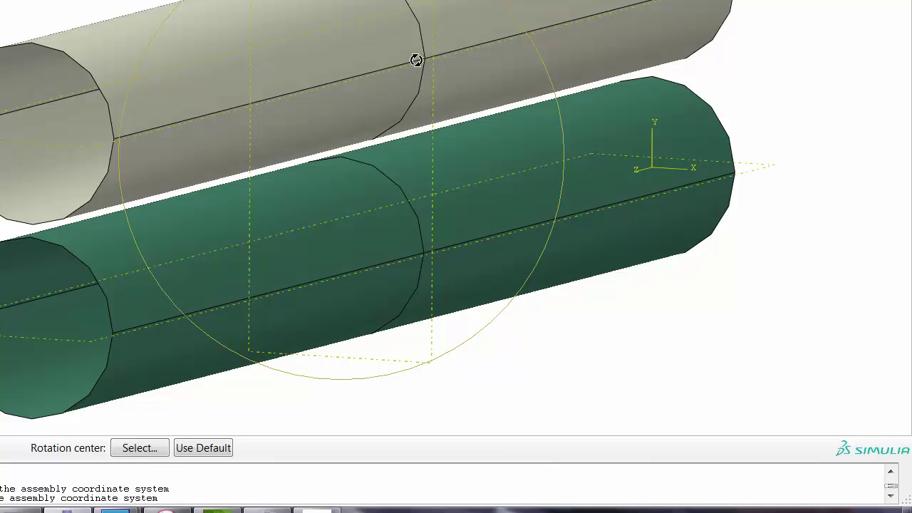
key("Escape")
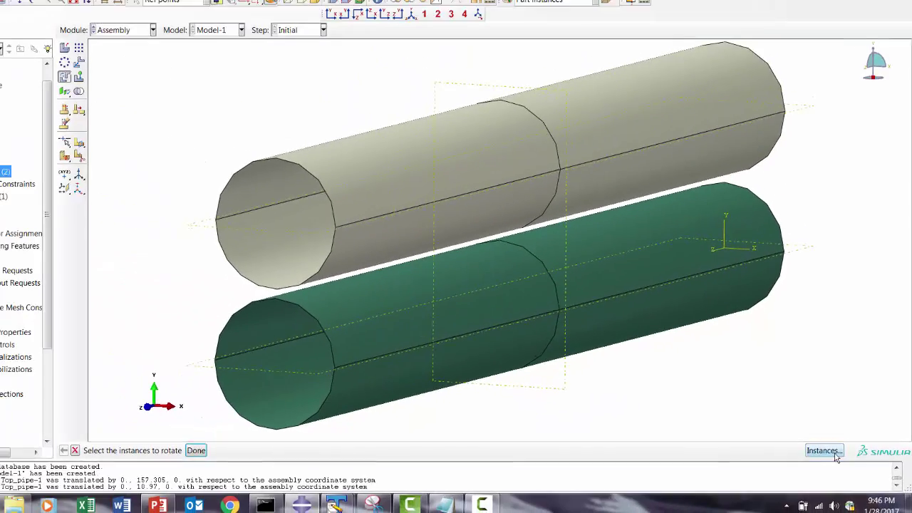
left_click(791, 447)
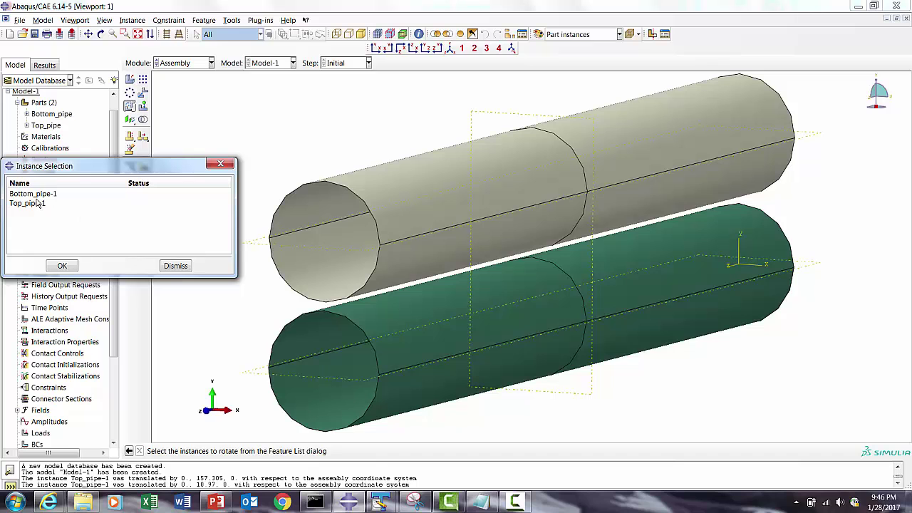
left_click(35, 204)
left_click(62, 265)
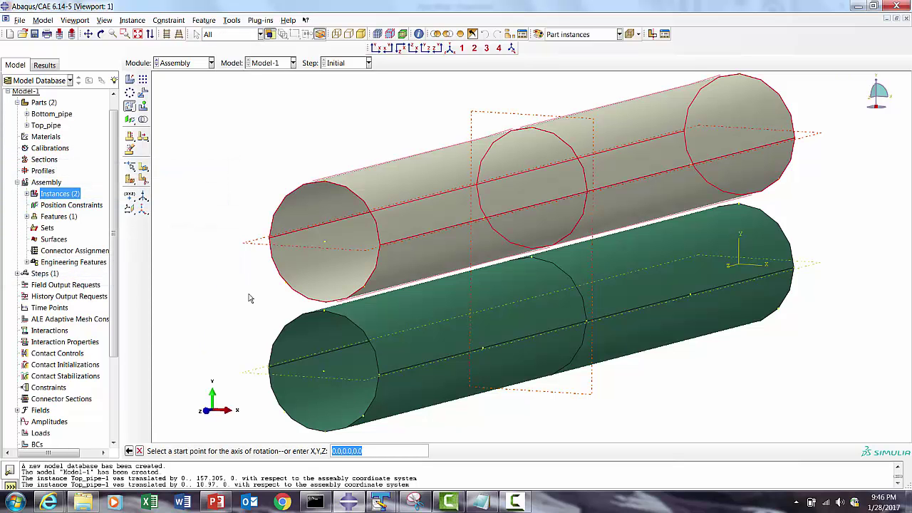
left_click(100, 33)
left_click_drag(495, 220, 539, 197)
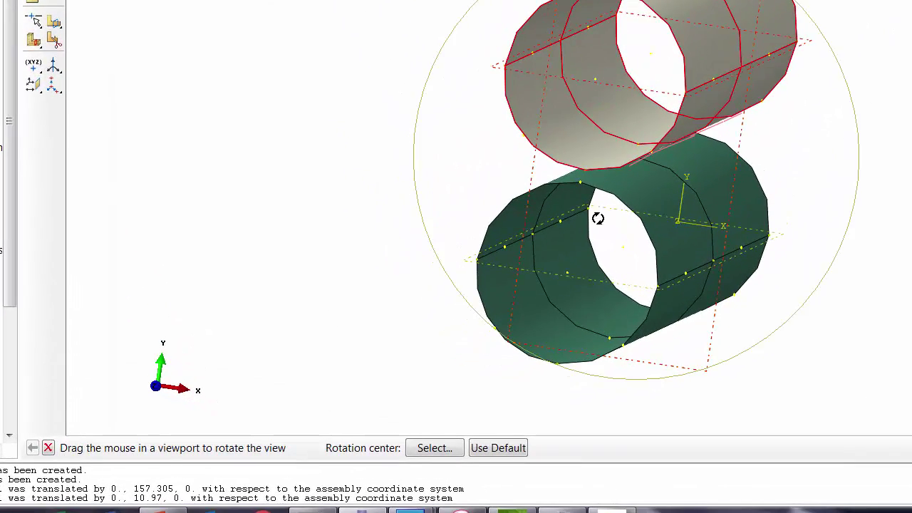
left_click(48, 447)
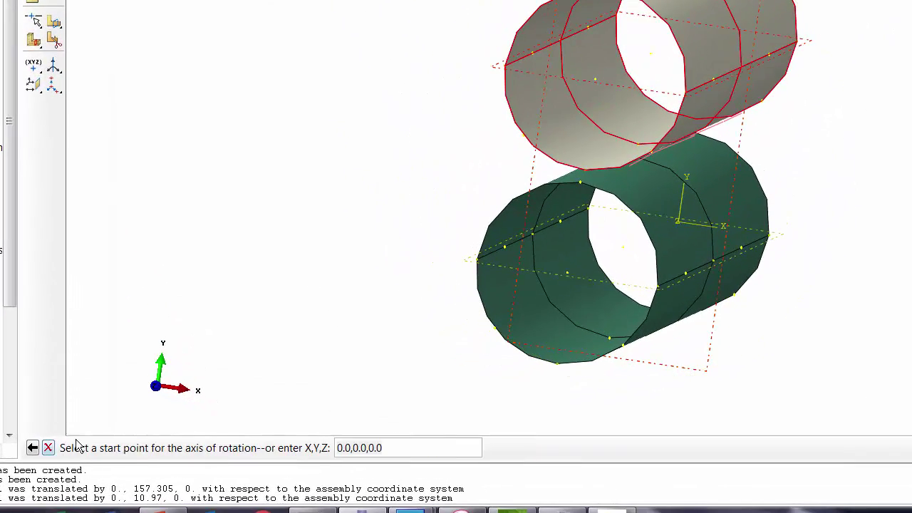
left_click(651, 56)
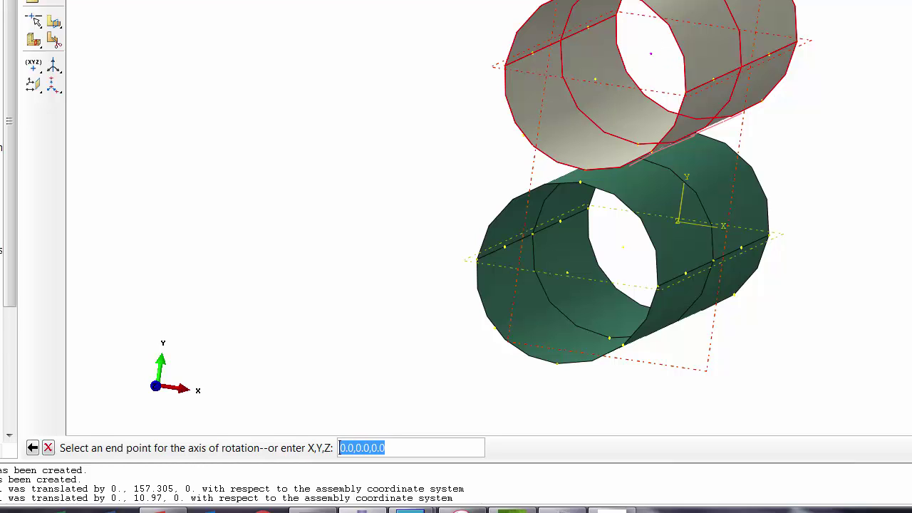
left_click(596, 18)
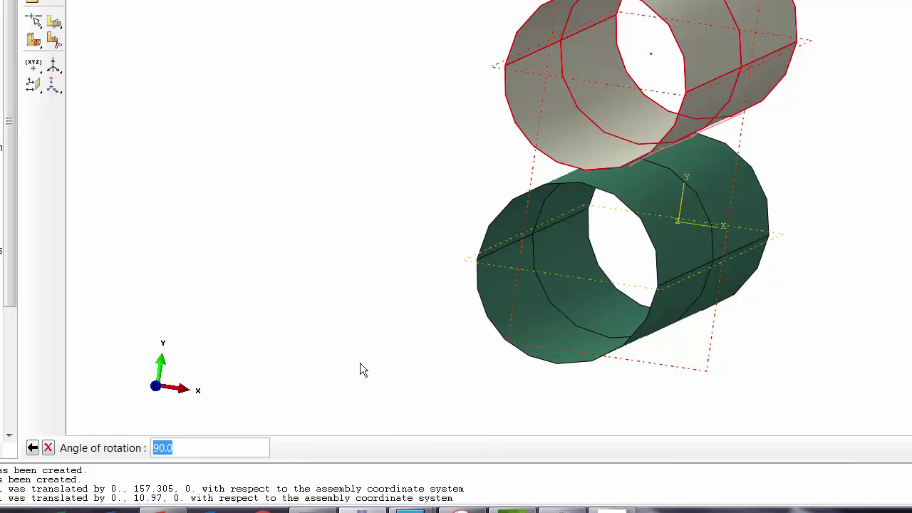
type("90")
key("Return")
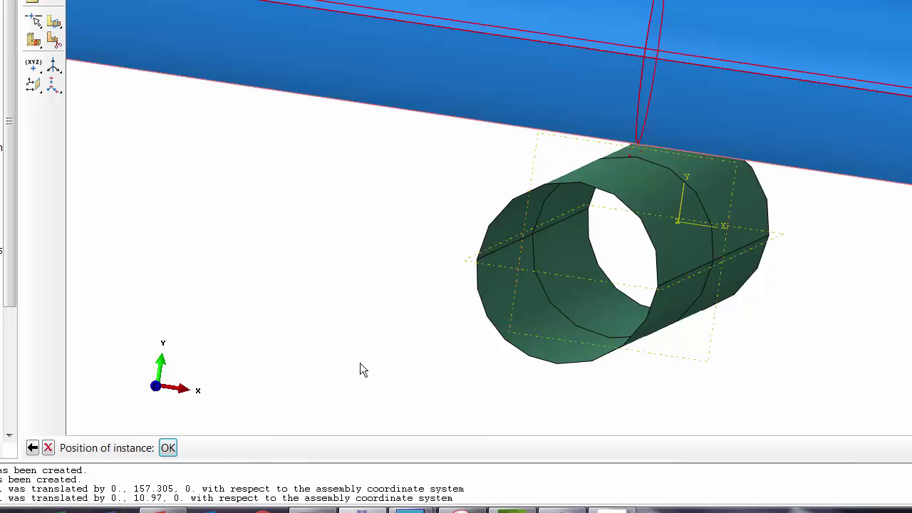
left_click(168, 447)
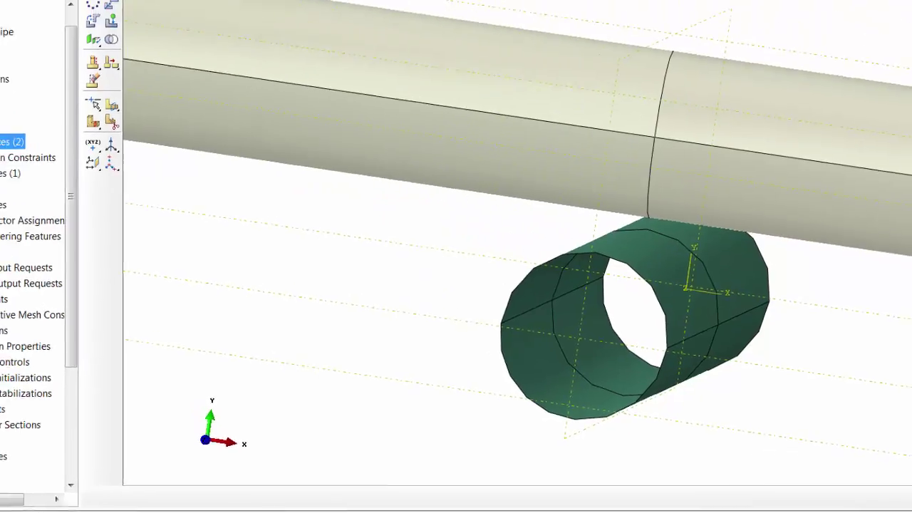
Switch to the Property module and start a new material named Steel.
scroll(359, 149, "down", 4)
left_click(125, 35)
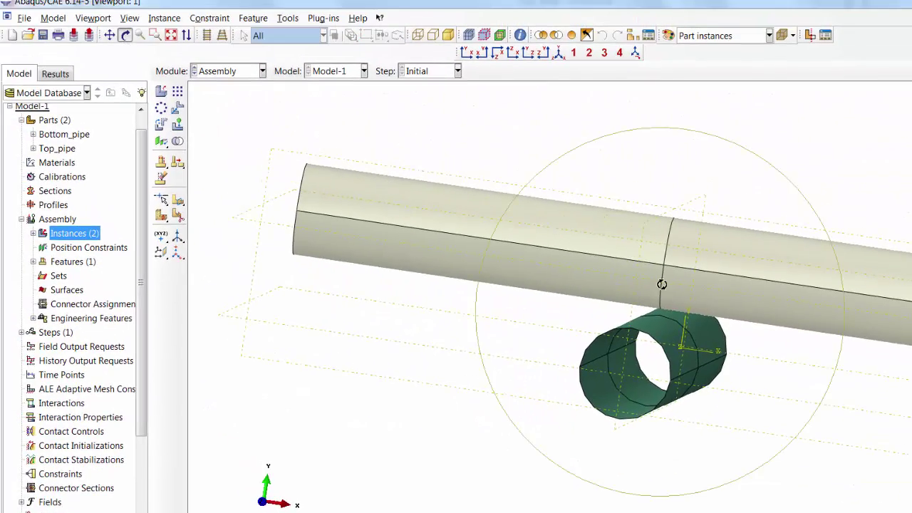
left_click_drag(658, 278, 716, 326)
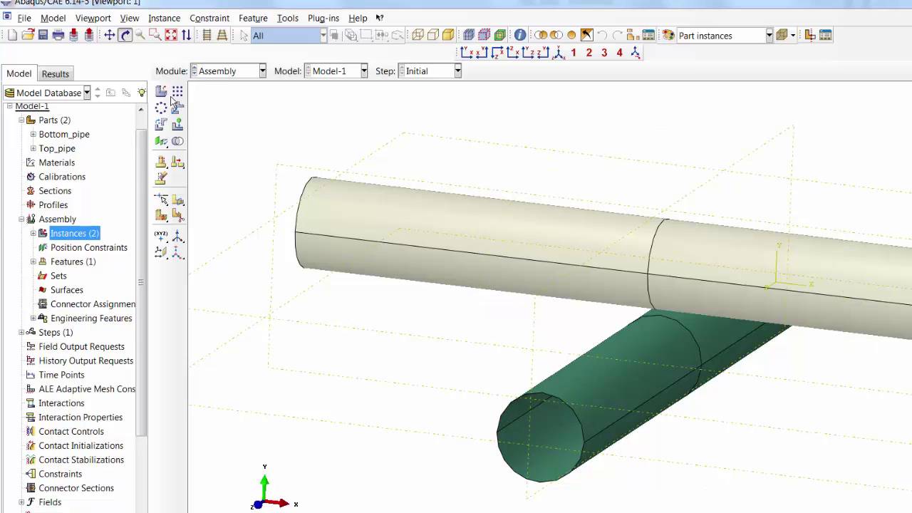
left_click(229, 71)
left_click(215, 101)
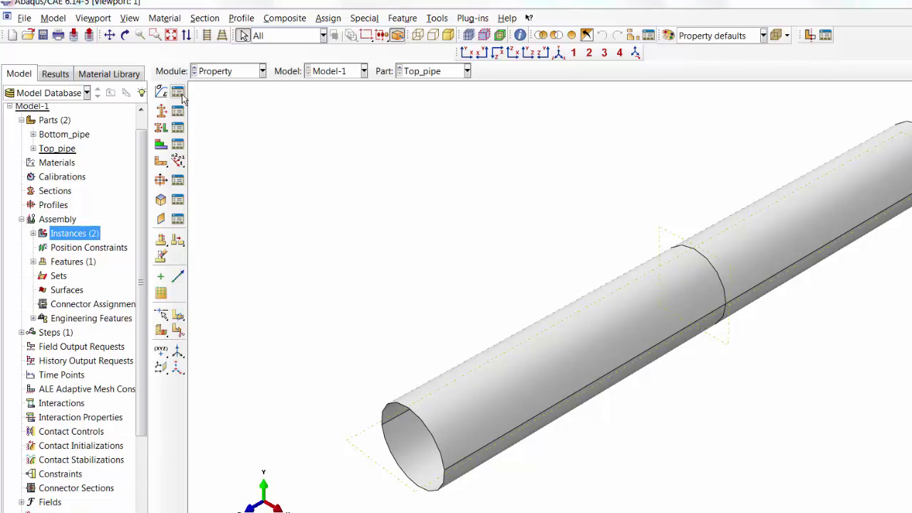
left_click(178, 92)
left_click(165, 327)
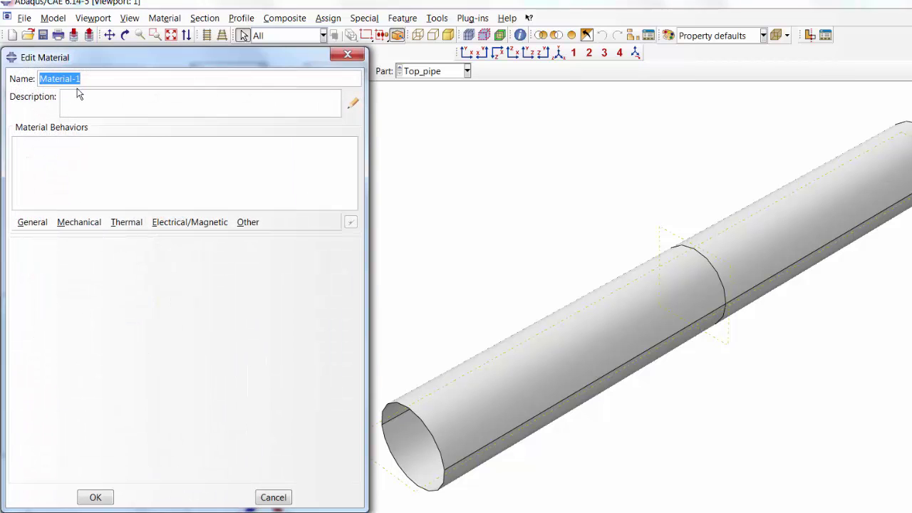
type("Steel")
Add a uniform density of 7.85e-09 to the Steel material.
left_click(33, 223)
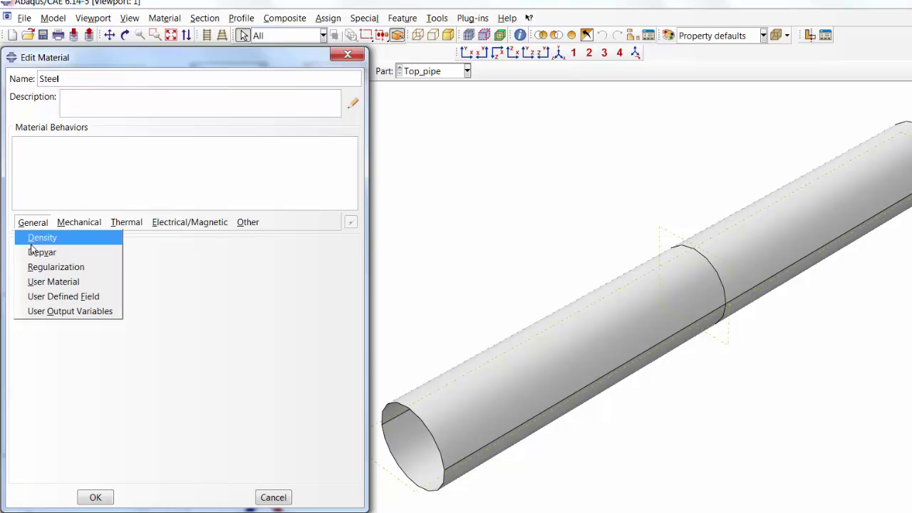
left_click(36, 244)
left_click(50, 363)
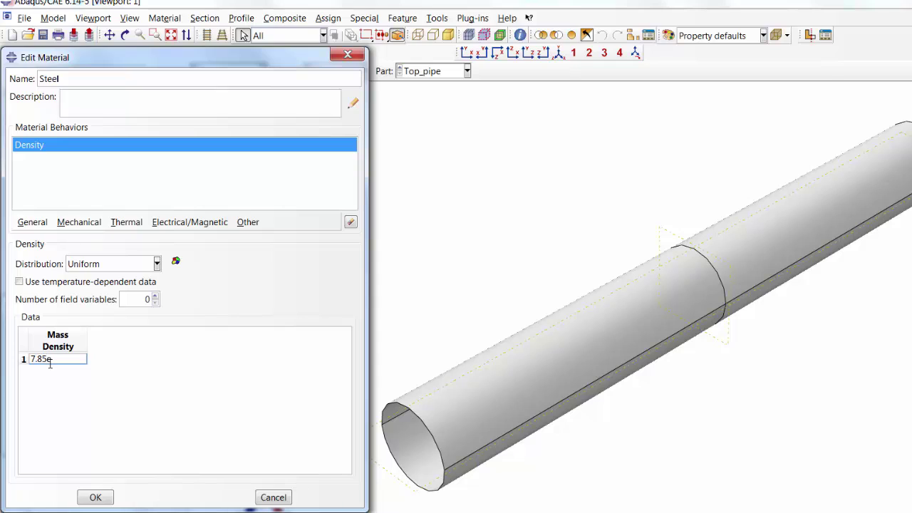
key("Return")
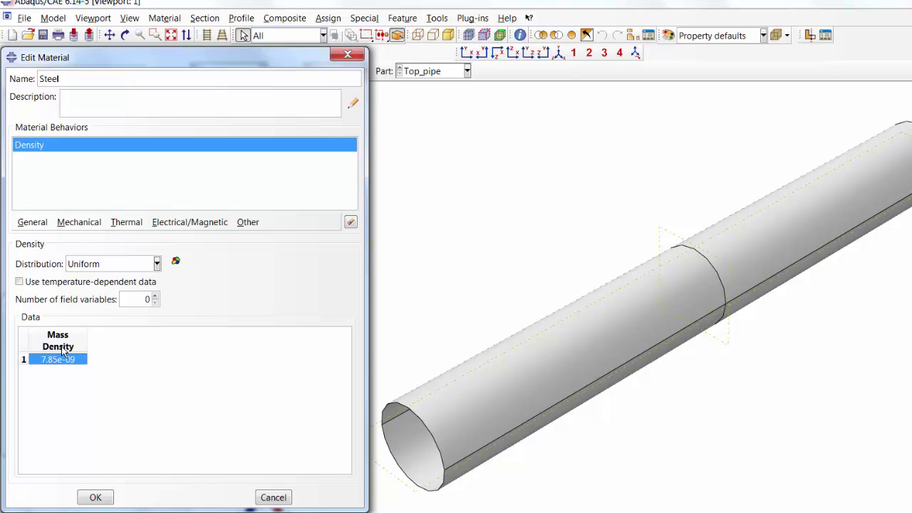
Add isotropic elastic behavior to Steel with a Young's modulus of 210e03 and a Poisson's ratio.
left_click(71, 225)
mouse_move(107, 237)
left_click(264, 236)
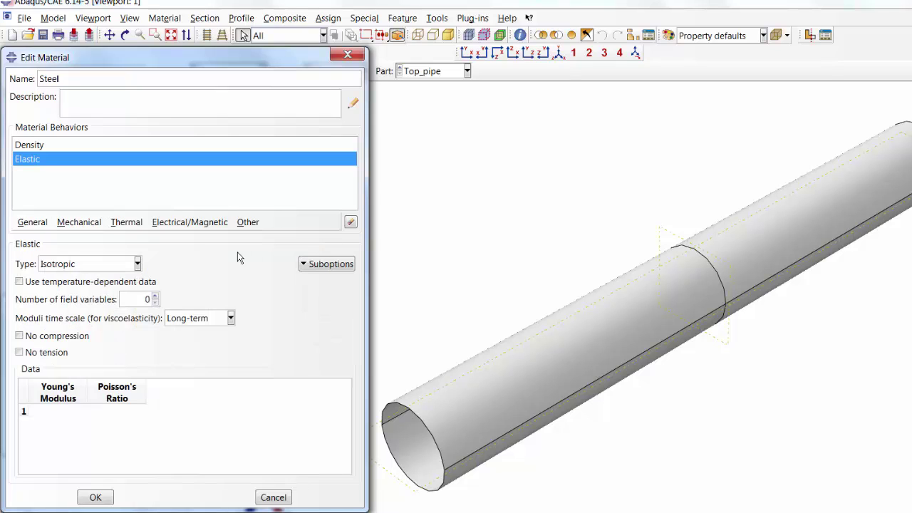
left_click(44, 412)
type("210")
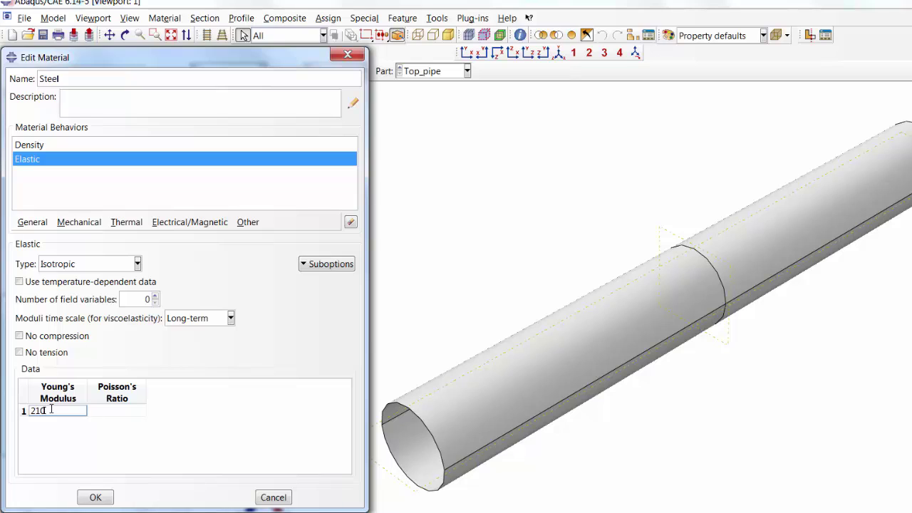
type("e03")
left_click(115, 412)
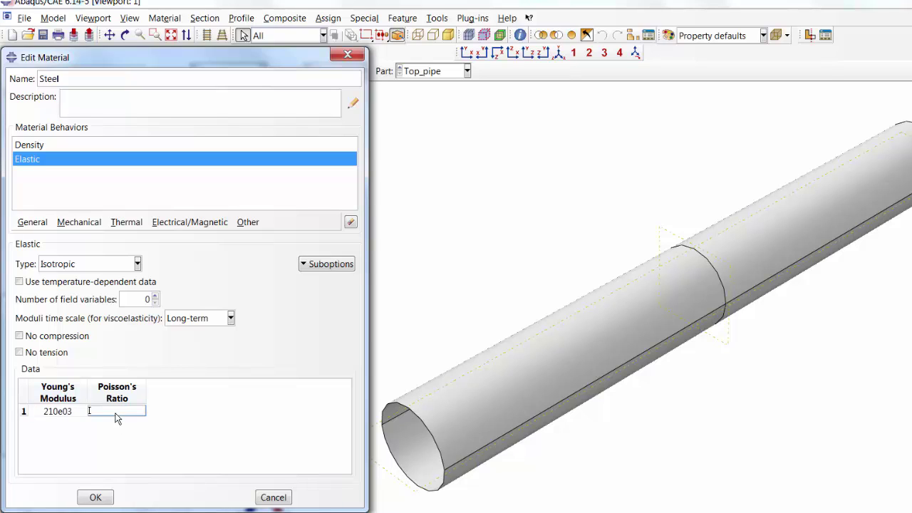
key("Return")
Add isotropic plasticity to Steel with yield stress 310 at plastic strain 0 and 450 at 0.8, and save the material.
left_click(79, 222)
mouse_move(187, 255)
left_click(266, 253)
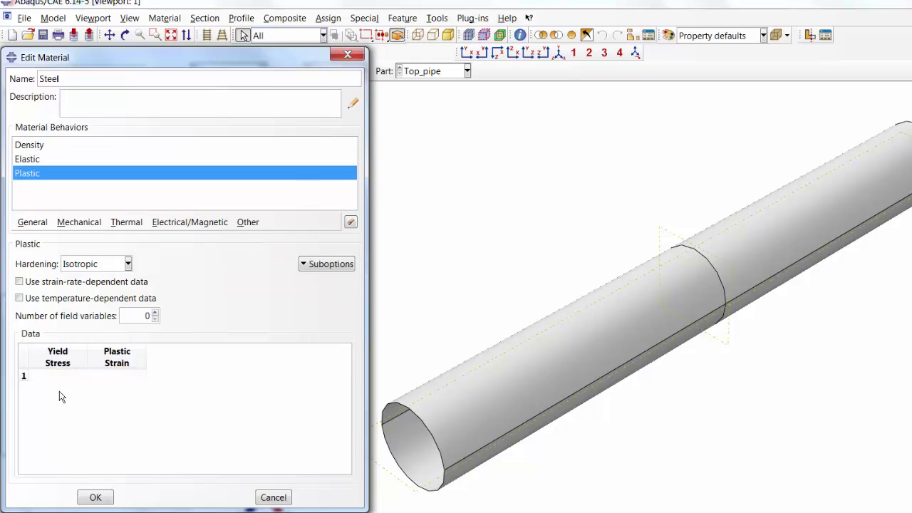
left_click(57, 378)
type("310")
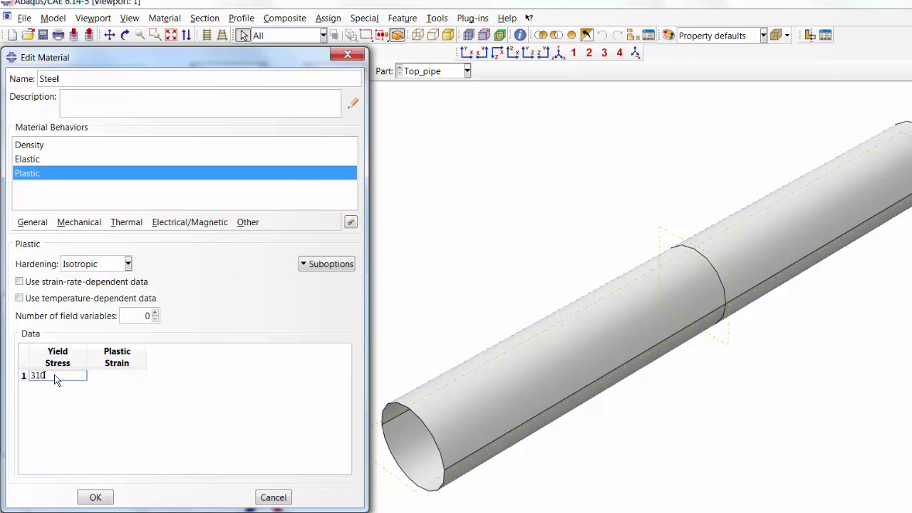
left_click(110, 375)
type("0")
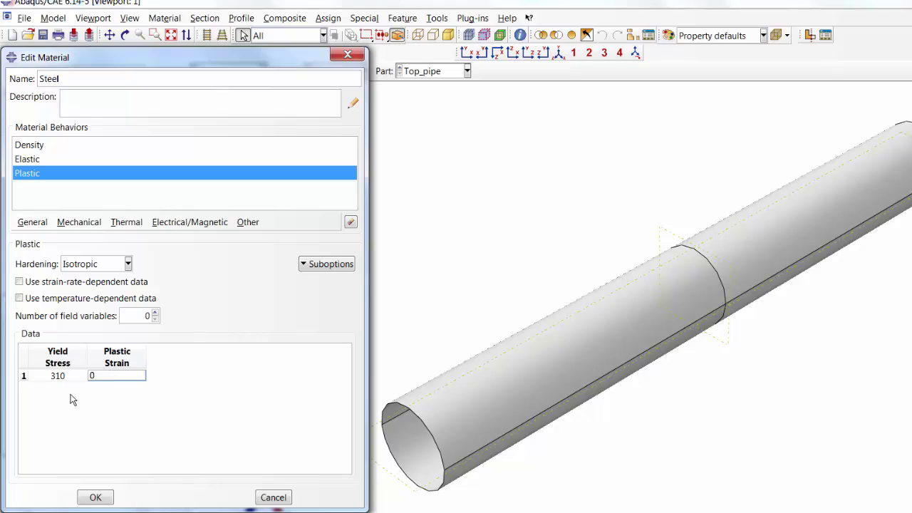
key("Return")
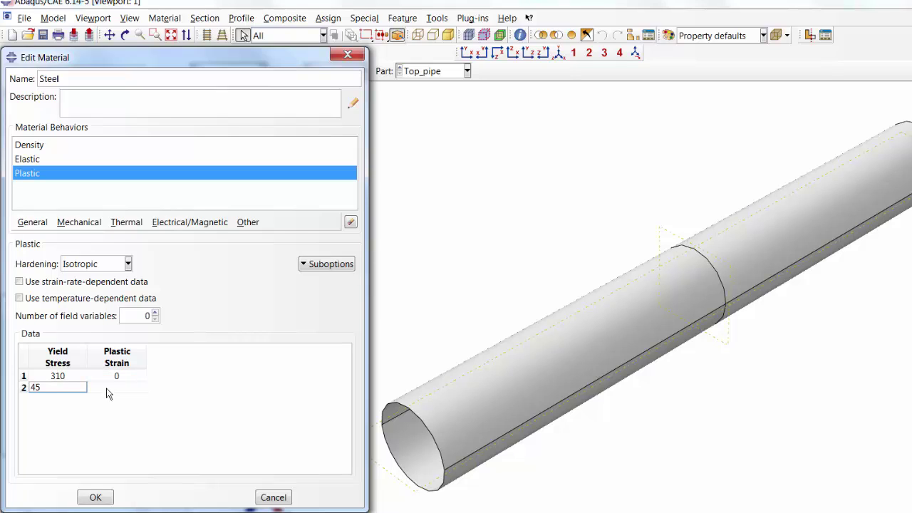
left_click(107, 389)
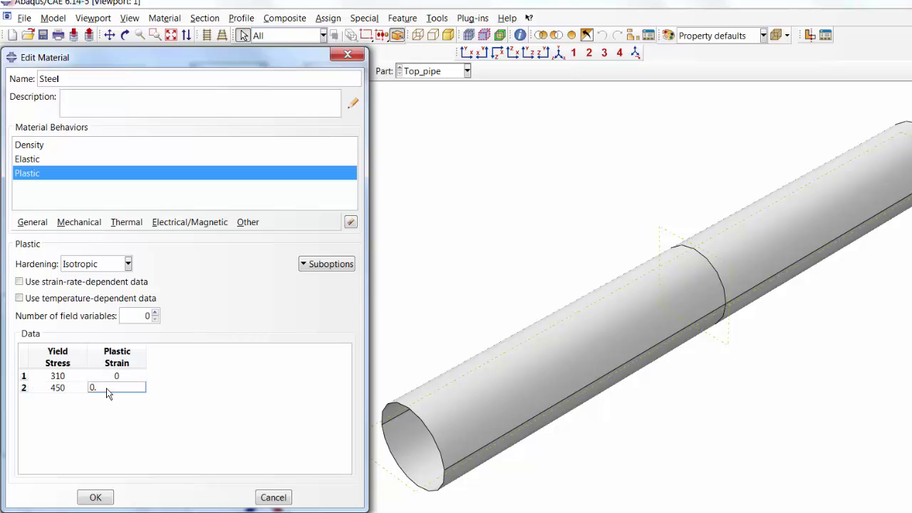
type("0.8")
left_click(132, 432)
left_click(96, 497)
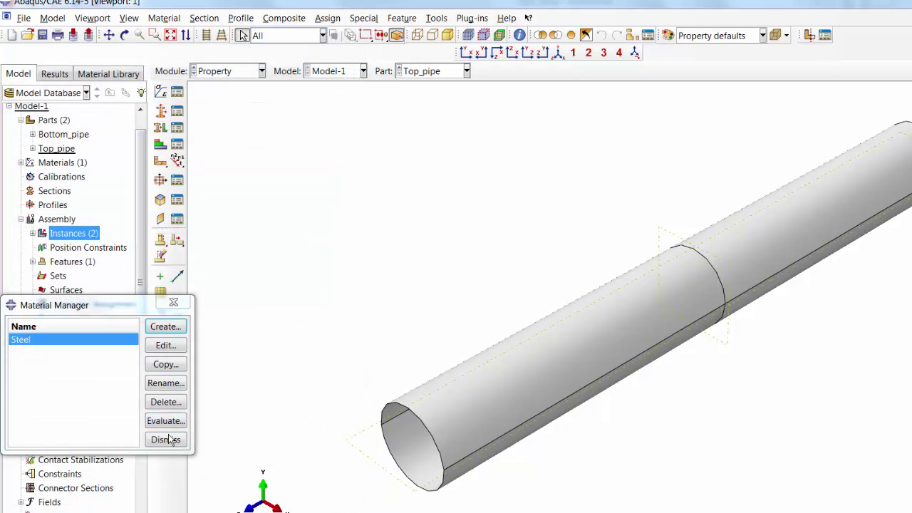
Create a homogeneous shell section with thickness 10.97, material Steel and Gauss thickness integration.
left_click(176, 128)
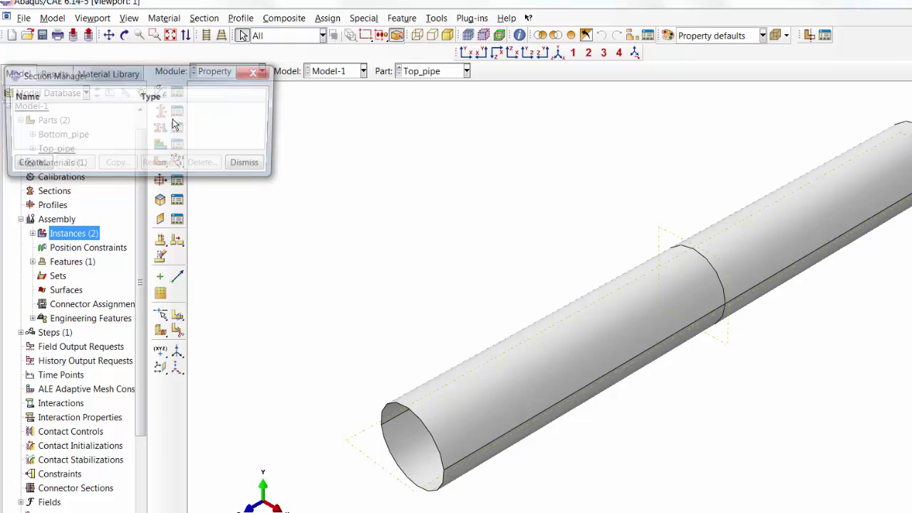
left_click(27, 168)
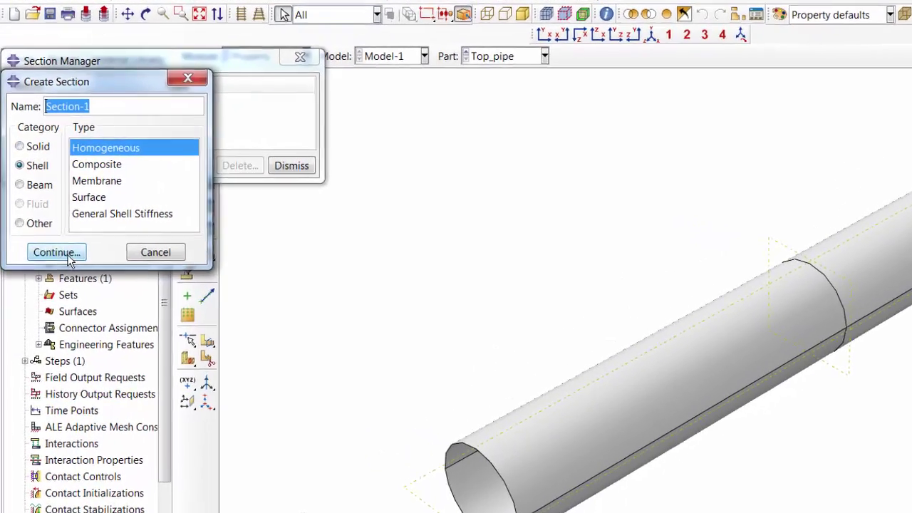
left_click(48, 239)
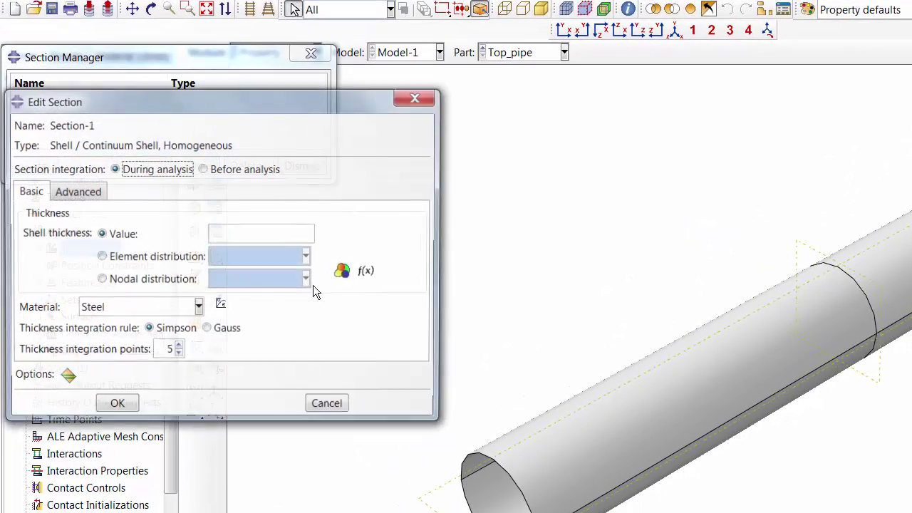
left_click(223, 235)
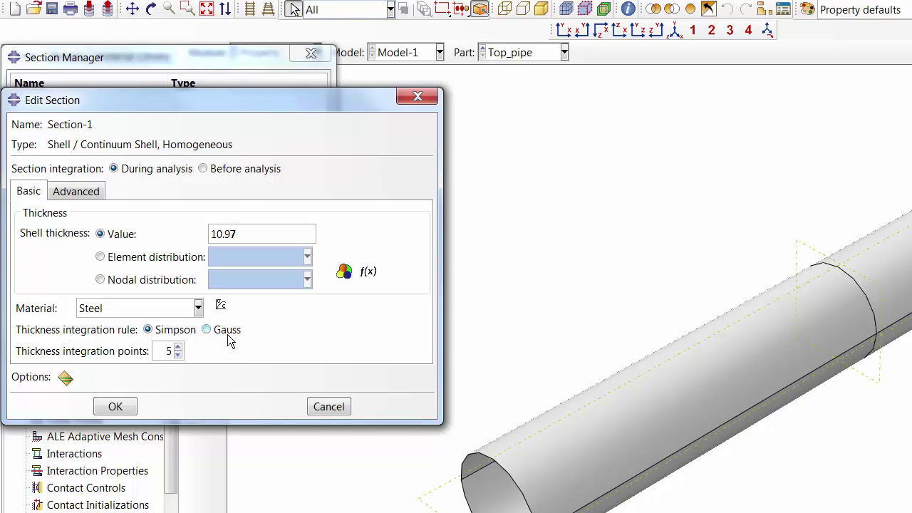
left_click(205, 330)
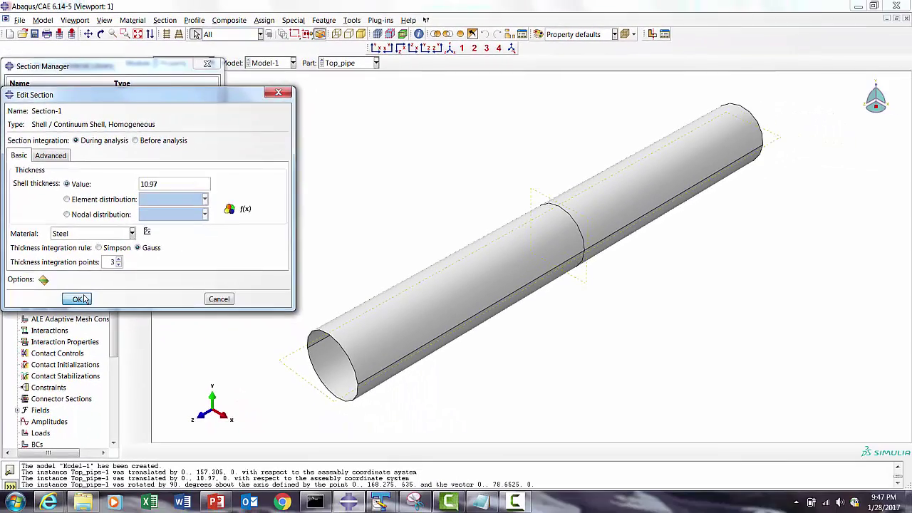
left_click(126, 407)
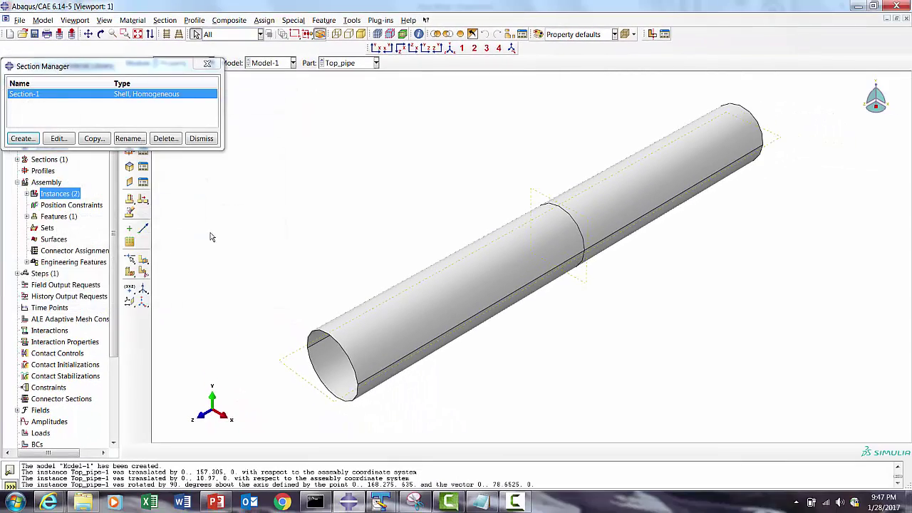
left_click(199, 139)
Assign the homogeneous steel shell section to the whole Top_pipe part, with the thickness taken from the section.
left_click(142, 109)
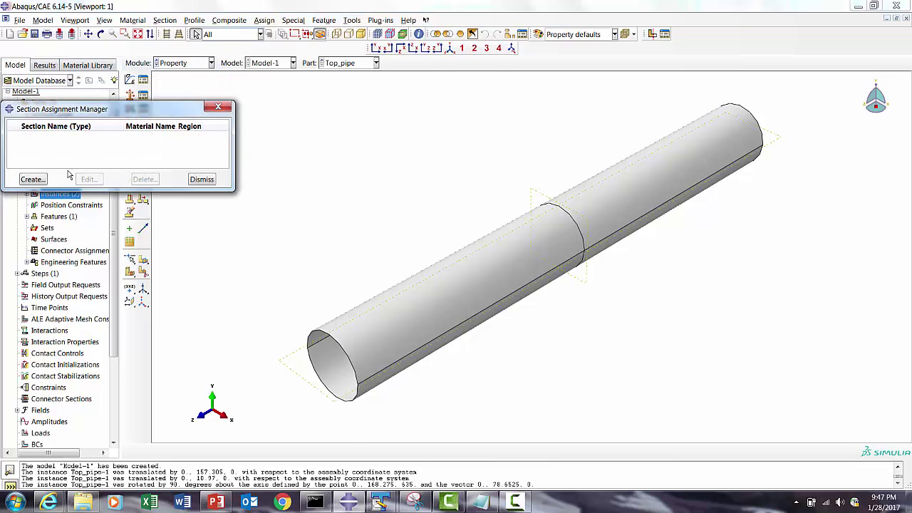
left_click(32, 179)
left_click_drag(380, 157, 731, 352)
left_click(395, 451)
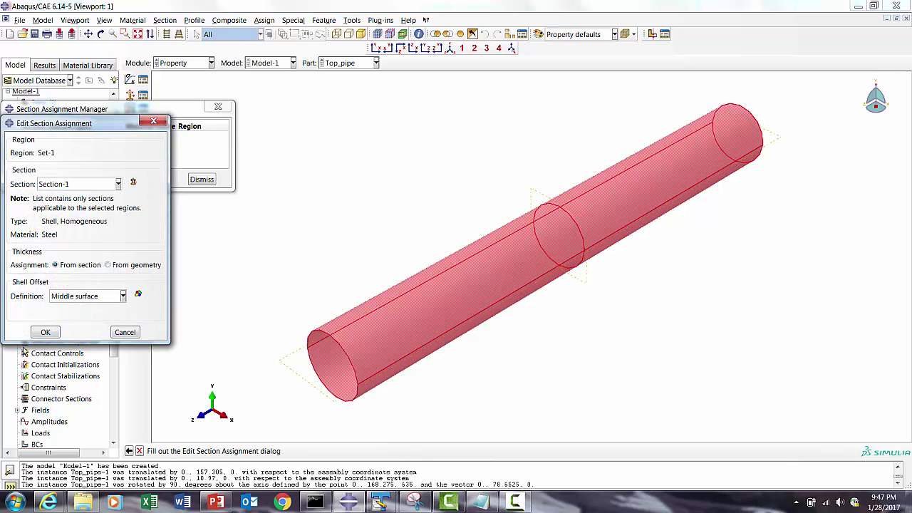
left_click(43, 332)
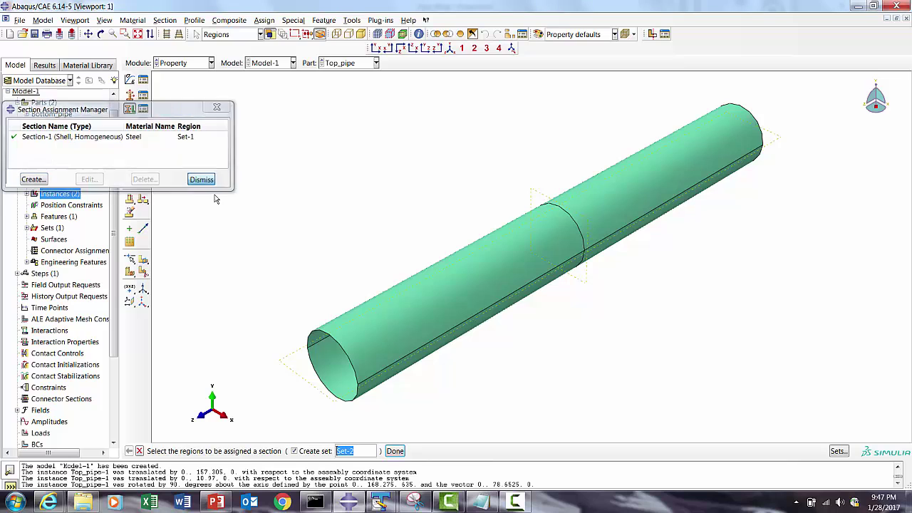
left_click(202, 180)
Make Bottom_pipe the current part and assign the homogeneous steel shell section to all of its faces.
left_click(346, 63)
left_click(339, 76)
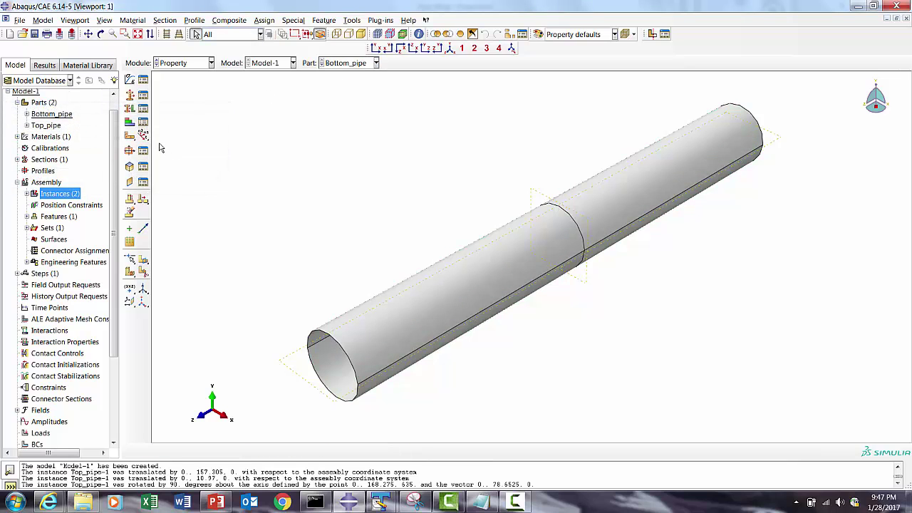
left_click(143, 108)
left_click(39, 181)
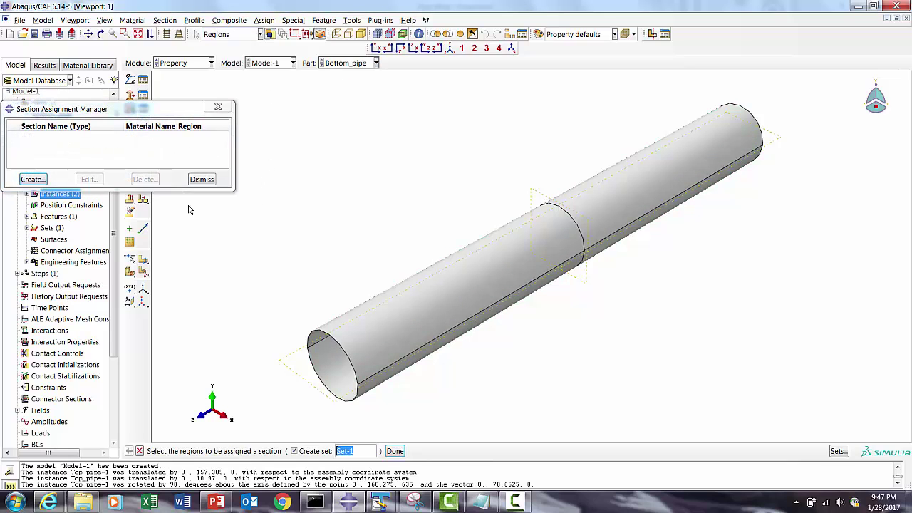
left_click_drag(303, 118, 725, 373)
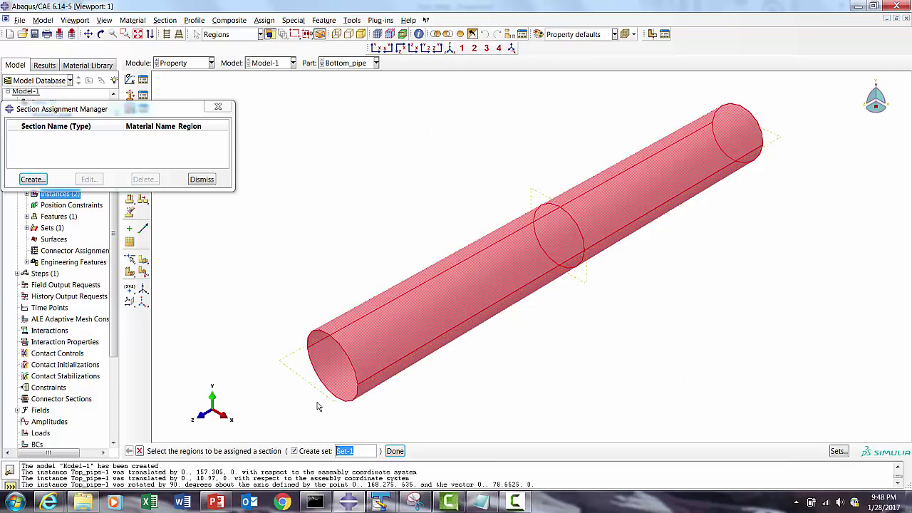
left_click(394, 451)
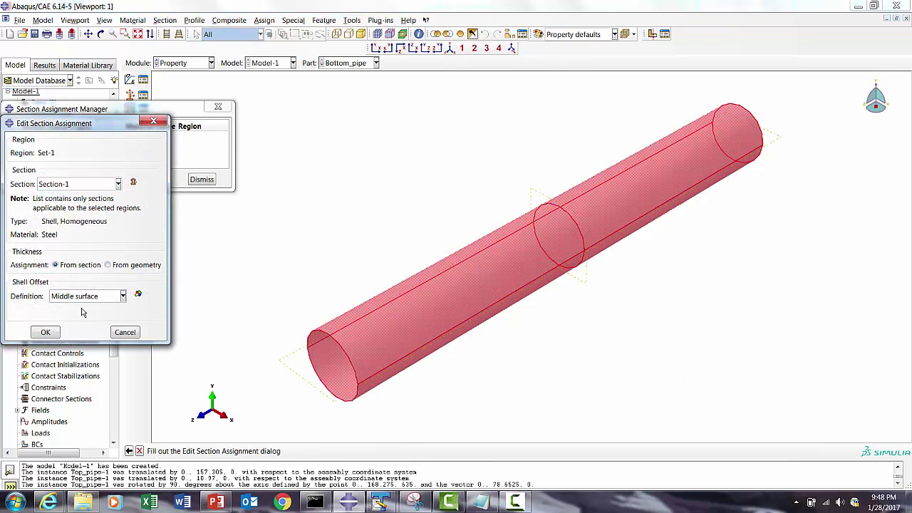
left_click(44, 332)
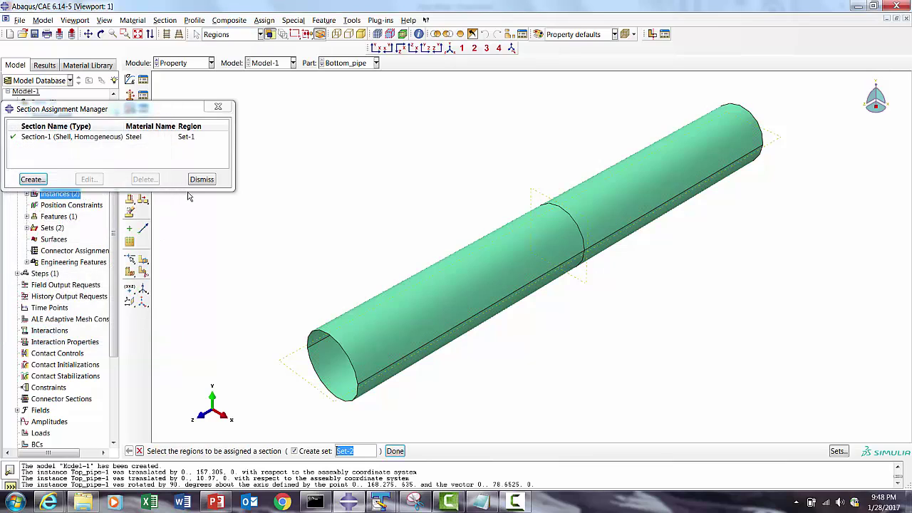
left_click(201, 179)
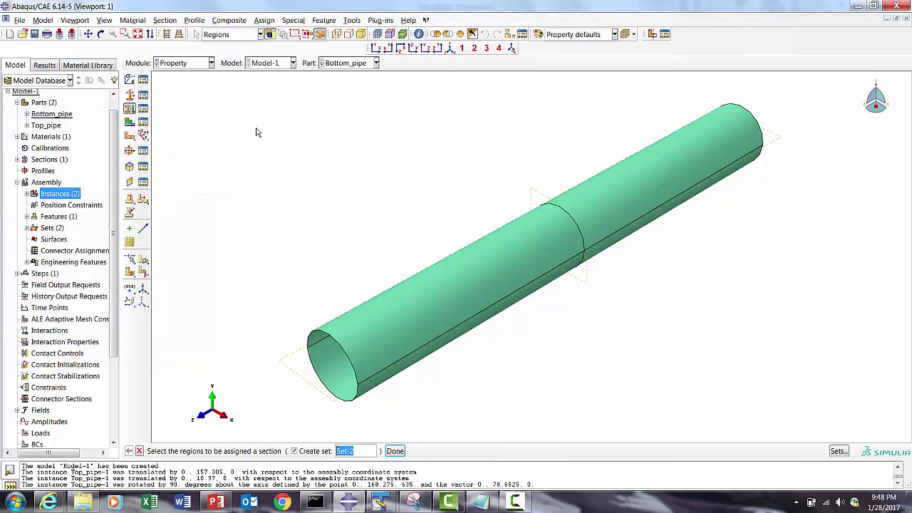
Switch to the Mesh module and set the meshing object to the Bottom_pipe part.
left_click(184, 63)
left_click(180, 99)
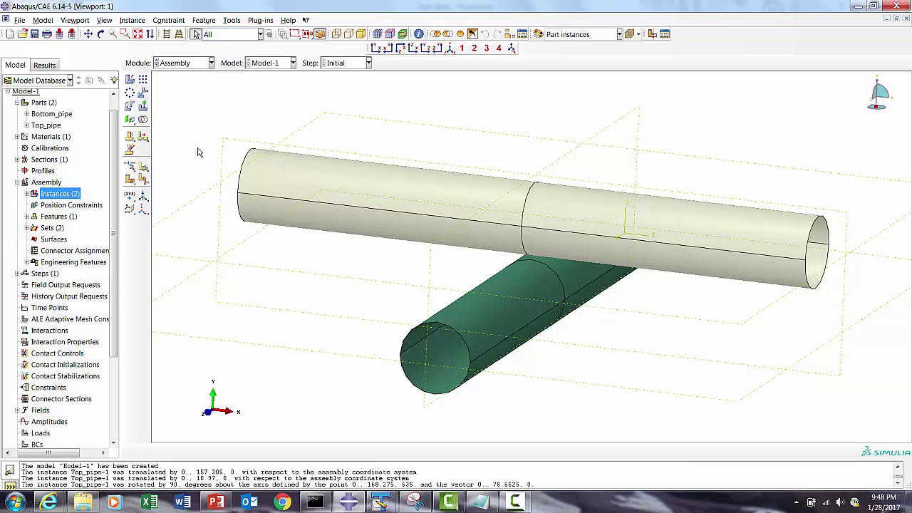
left_click(182, 63)
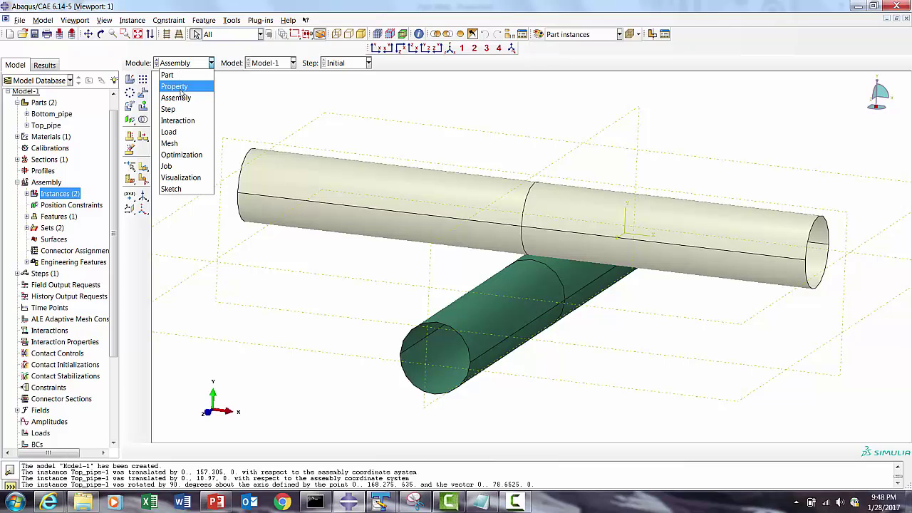
left_click(172, 144)
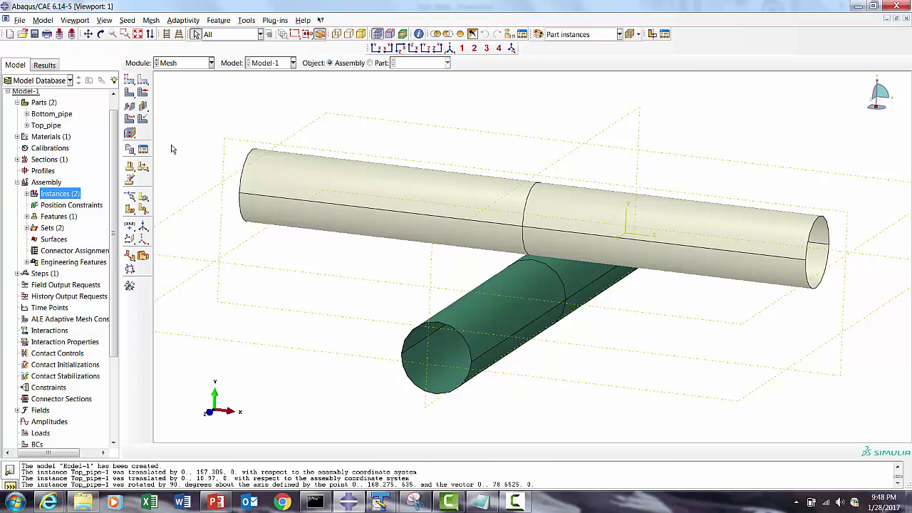
left_click(370, 63)
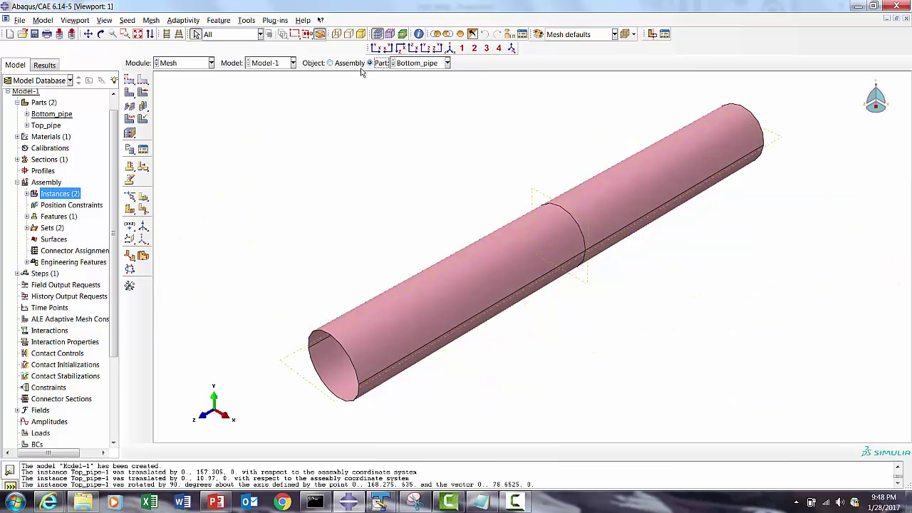
Set the mesh controls of all Bottom_pipe faces to the Sweep technique.
left_click(142, 92)
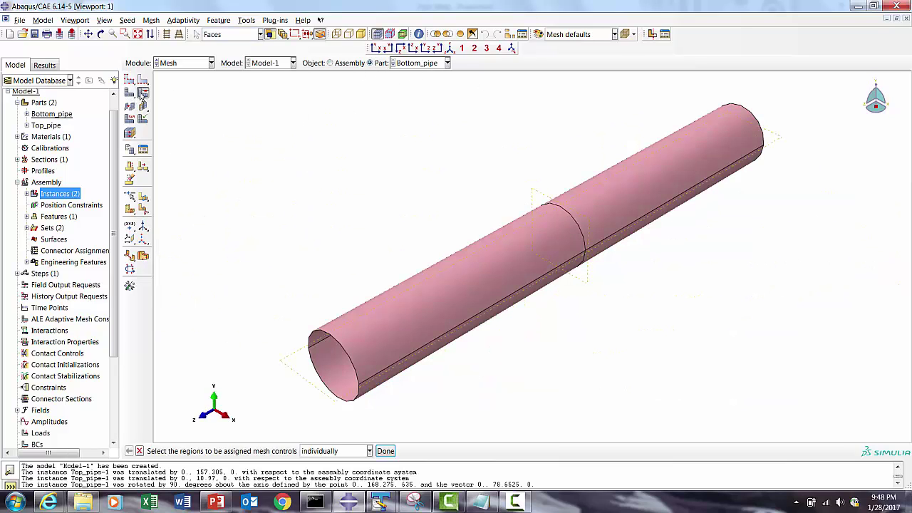
left_click_drag(290, 166, 729, 405)
left_click(385, 451)
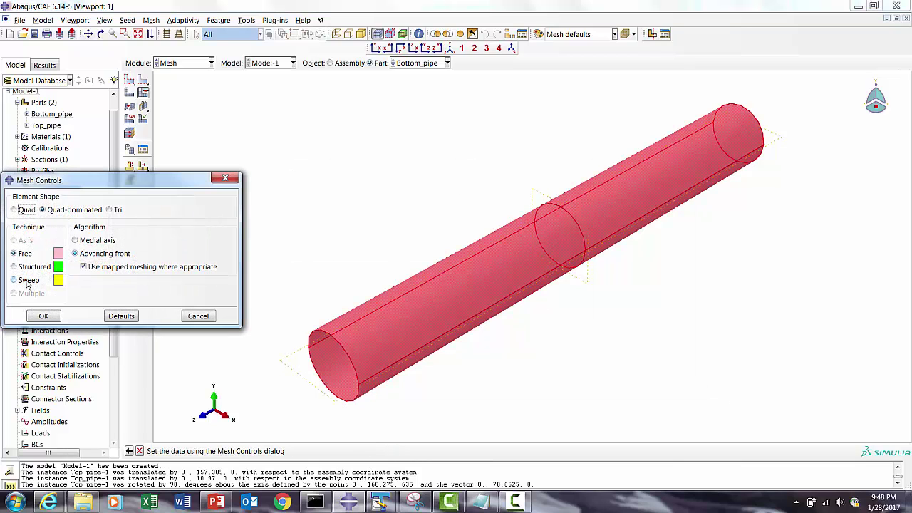
left_click(27, 281)
left_click(42, 317)
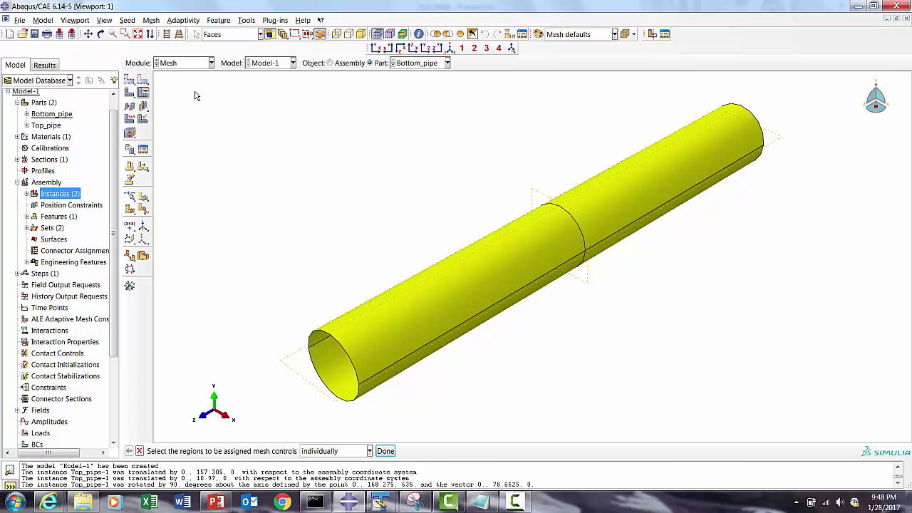
Seed the Bottom_pipe part with a smaller approximate global size and generate its mesh.
left_click(130, 80)
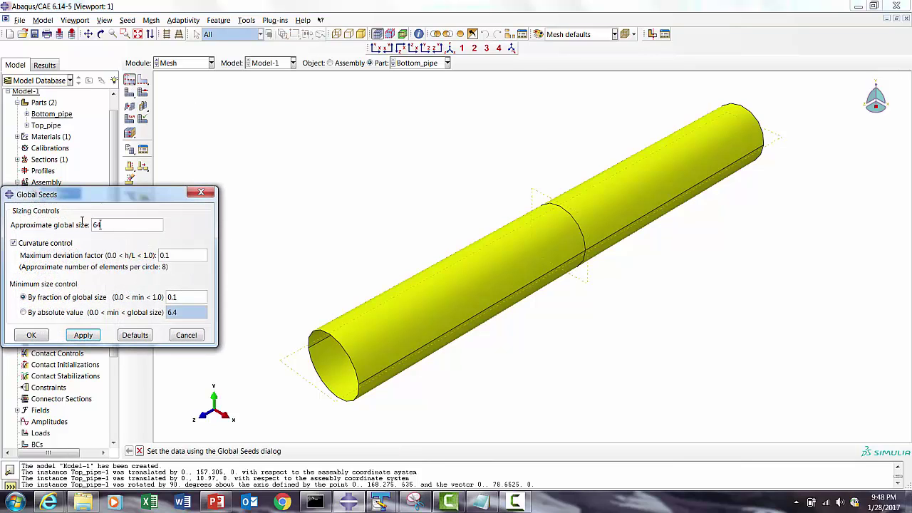
left_click_drag(100, 225, 72, 220)
left_click(83, 334)
left_click(39, 339)
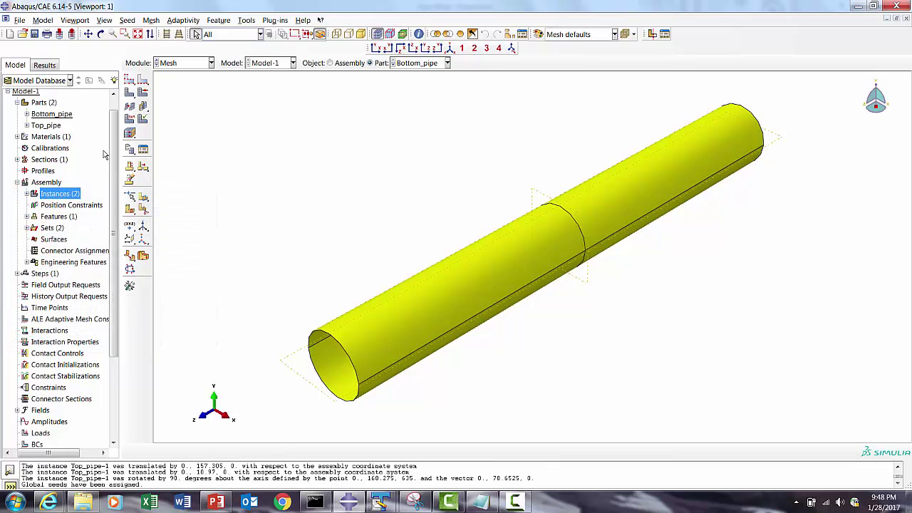
left_click(130, 95)
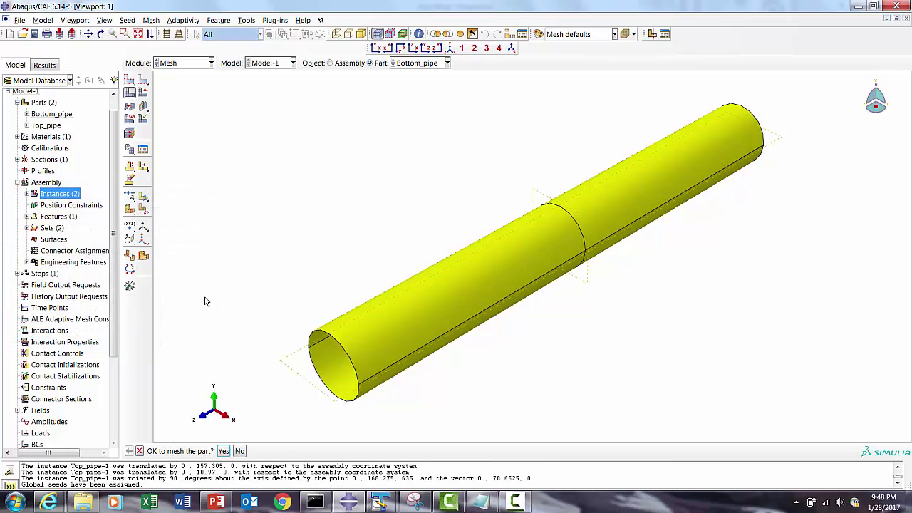
left_click(223, 454)
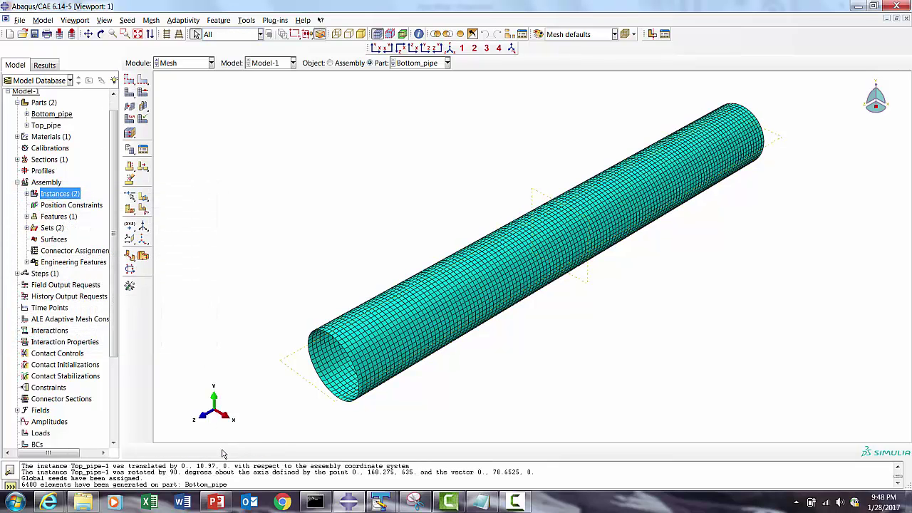
Assign Explicit-library shell elements with Enhanced hourglass control to all faces of Bottom_pipe.
left_click(130, 119)
left_click_drag(255, 153, 720, 367)
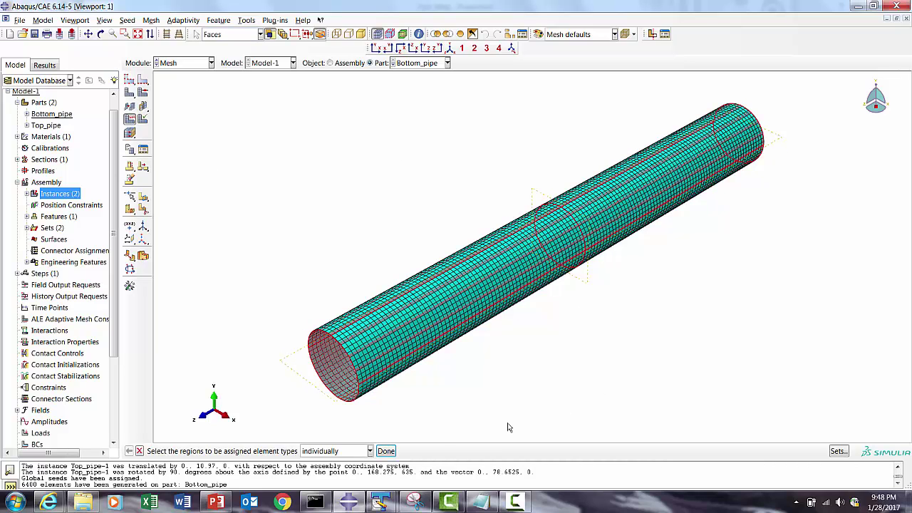
left_click(388, 452)
left_click(59, 85)
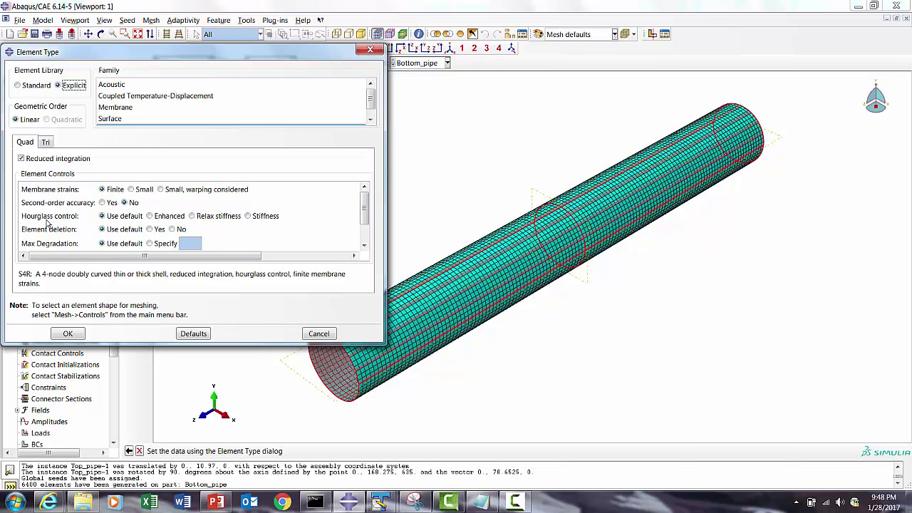
left_click(150, 217)
left_click(80, 332)
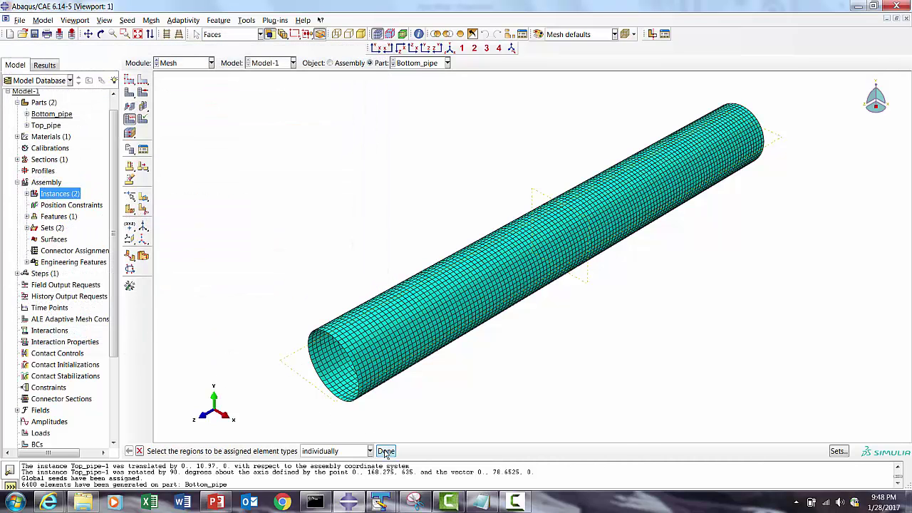
left_click(386, 451)
Make Top_pipe the meshing object and set the mesh controls of all its faces to the Sweep technique.
left_click(419, 64)
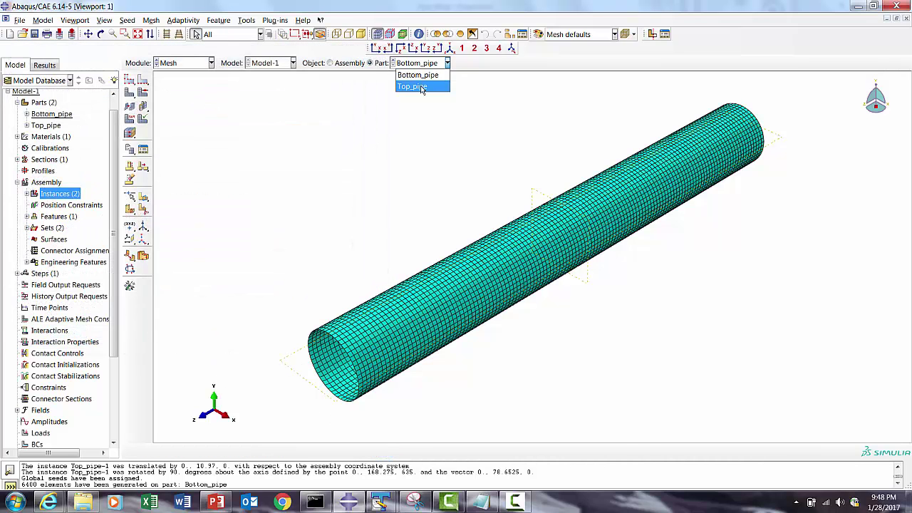
left_click(421, 87)
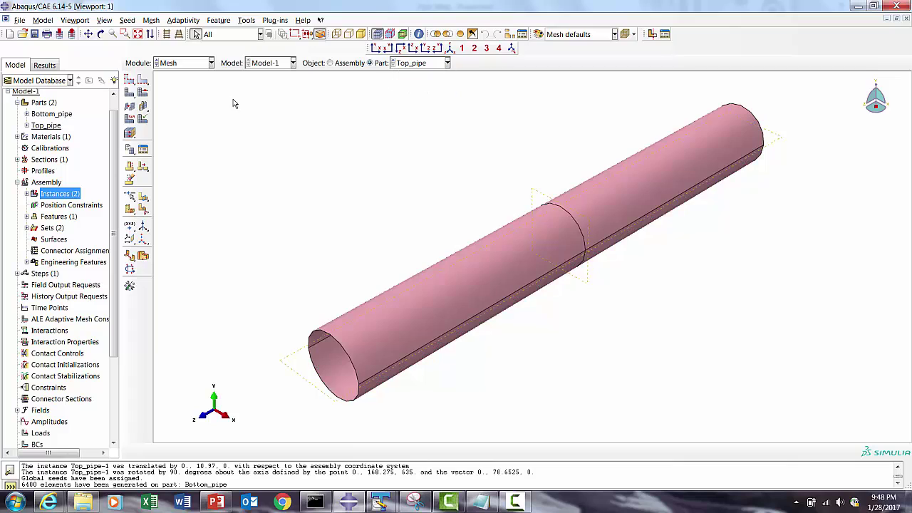
left_click(144, 95)
left_click_drag(278, 174, 639, 371)
left_click(386, 451)
left_click(28, 281)
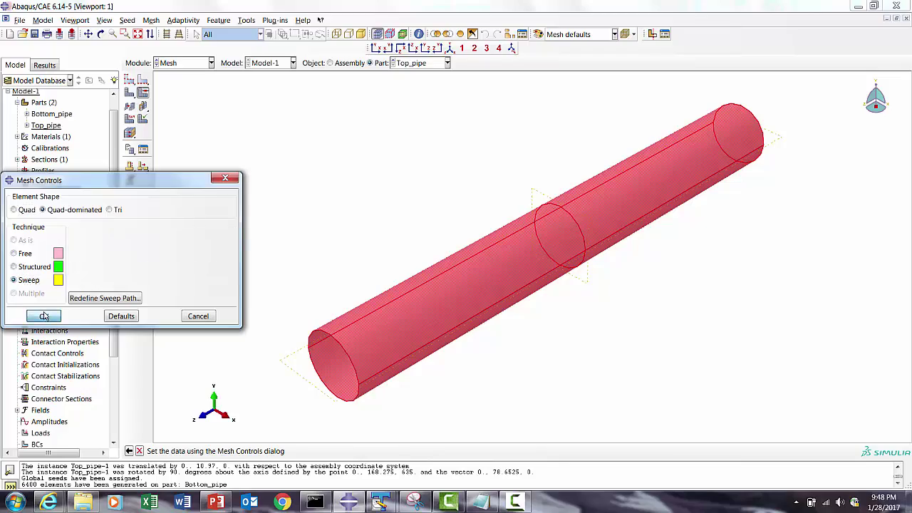
left_click(43, 315)
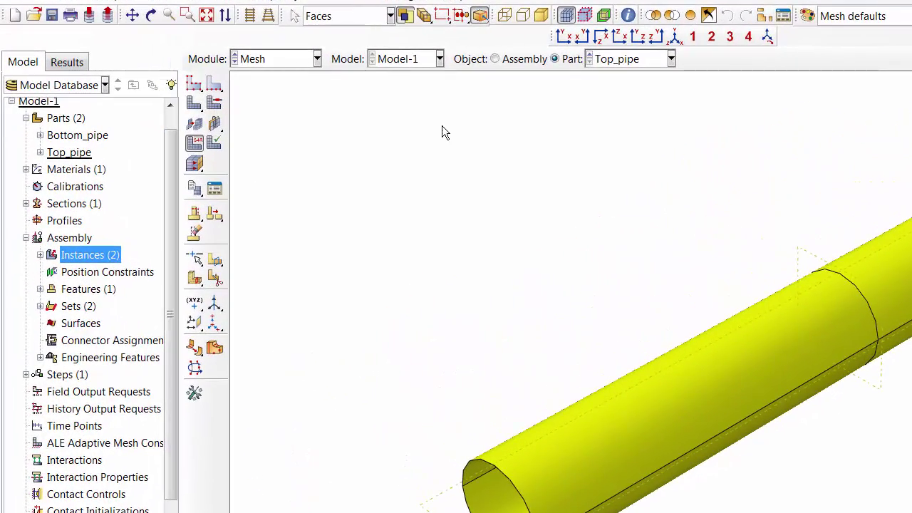
Assign Explicit-library shell elements with Enhanced hourglass control to all faces of Top_pipe.
left_click_drag(442, 126, 911, 512)
left_click(572, 512)
left_click(104, 93)
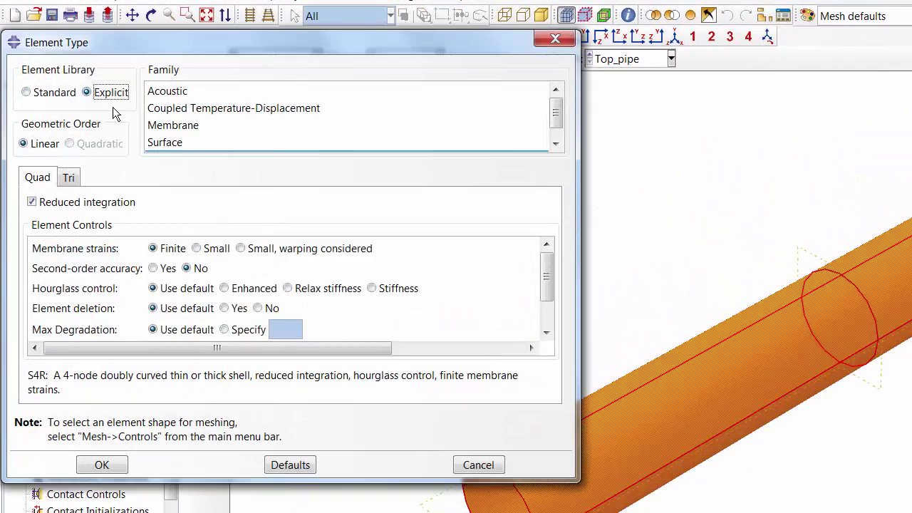
left_click(251, 289)
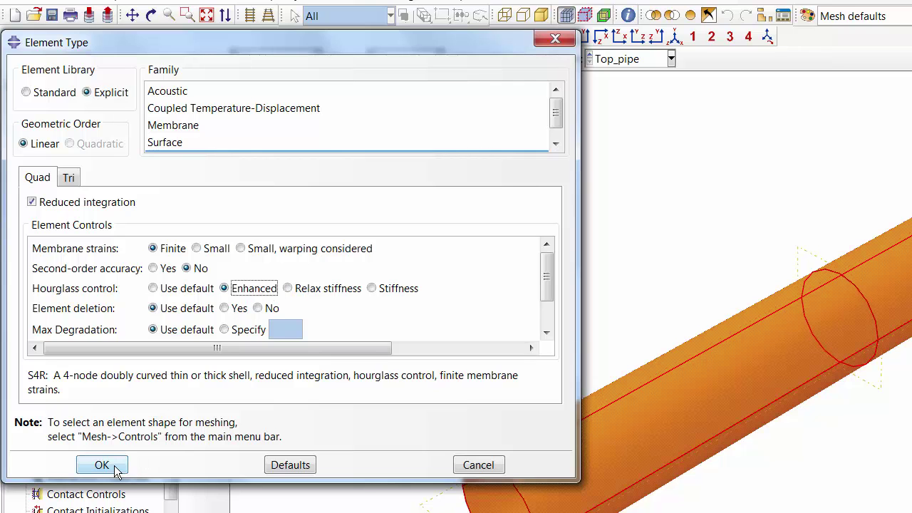
left_click(119, 466)
Seed Top_pipe with an approximate global size of 10 and generate its mesh.
left_click(194, 85)
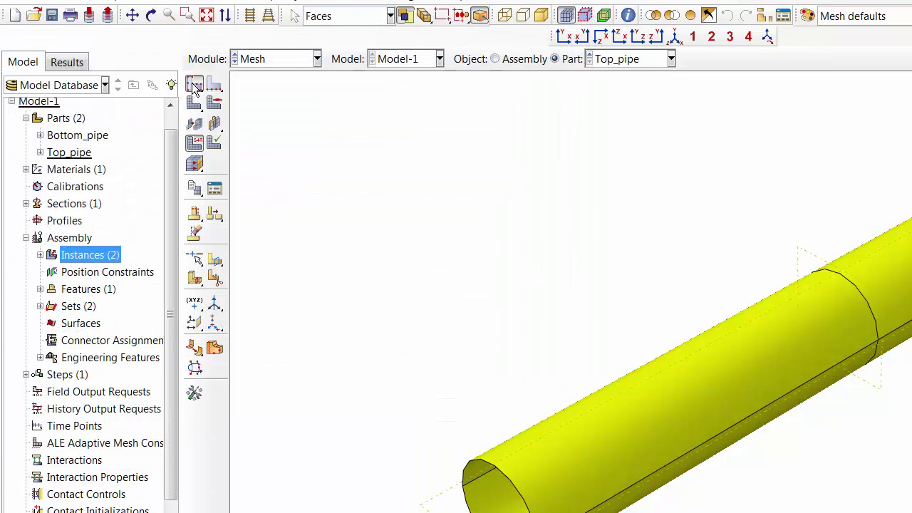
type("10")
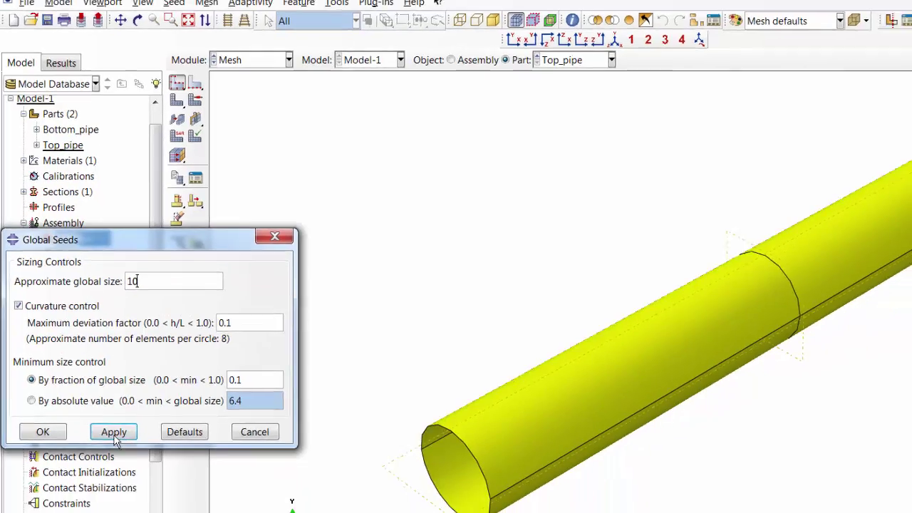
left_click(47, 466)
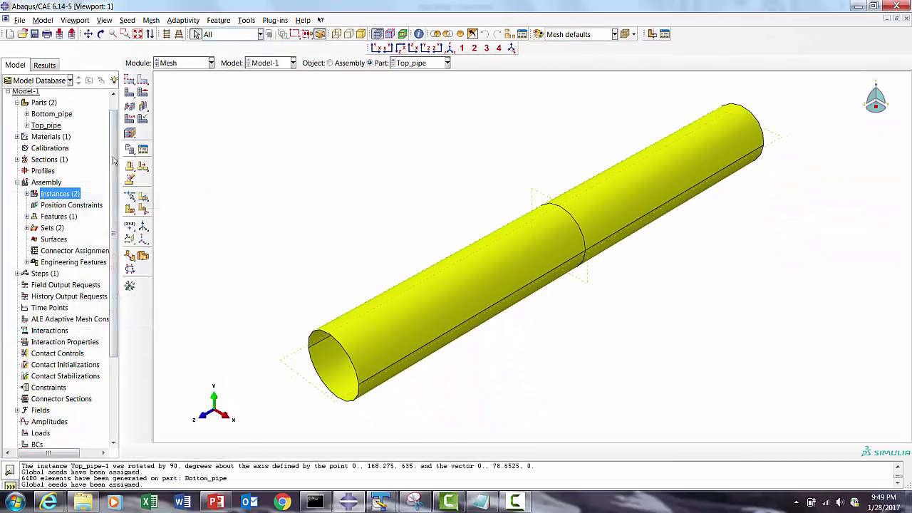
left_click(144, 95)
left_click(223, 451)
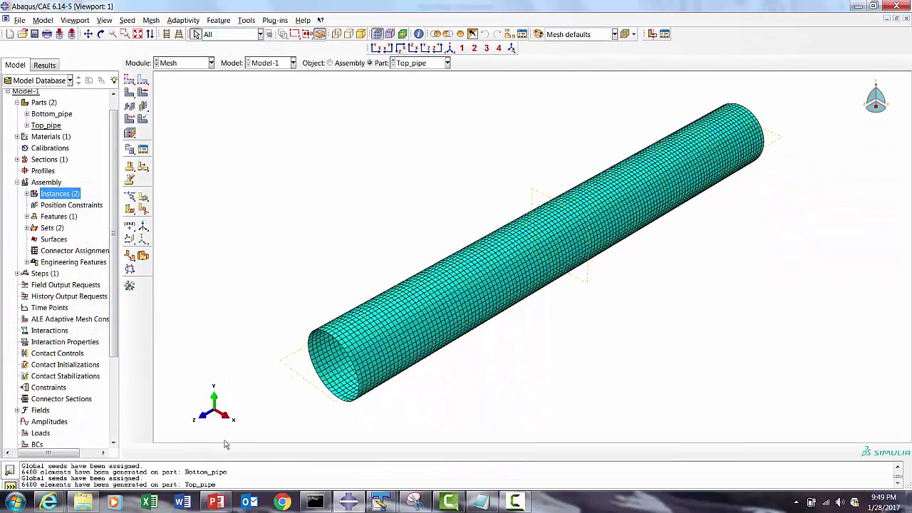
Switch the displayed object to the assembly to check both meshed pipes together.
left_click(420, 63)
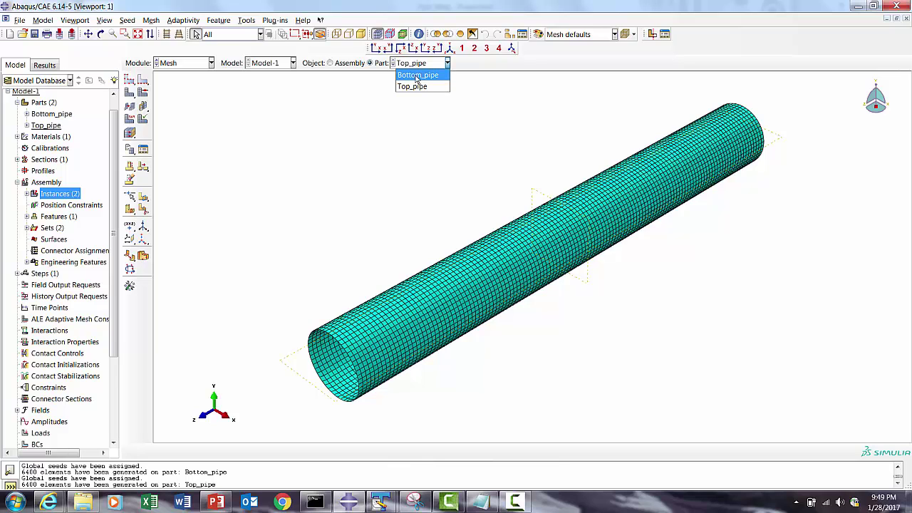
left_click(414, 72)
left_click(346, 63)
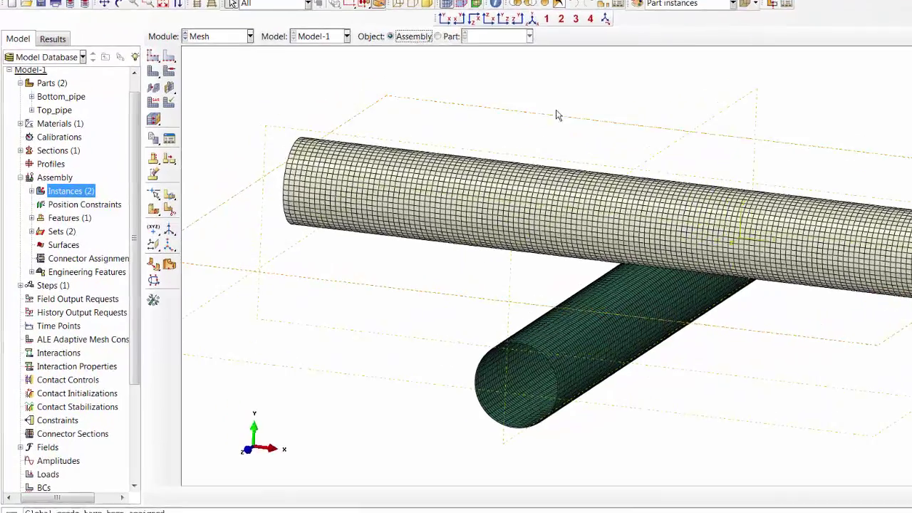
Start a new node set named Fixed_End on the Bottom_pipe part.
scroll(169, 78, "up", 1)
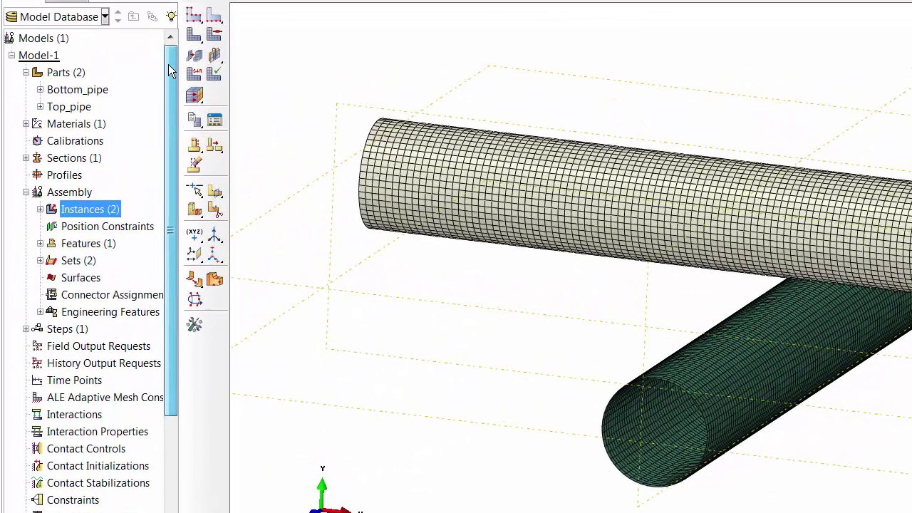
left_click(40, 90)
left_click(87, 124)
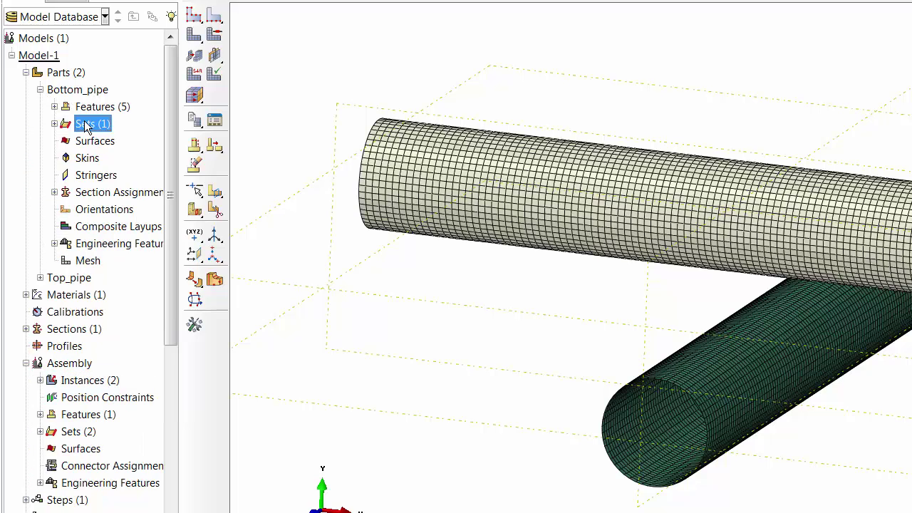
right_click(85, 124)
left_click(113, 150)
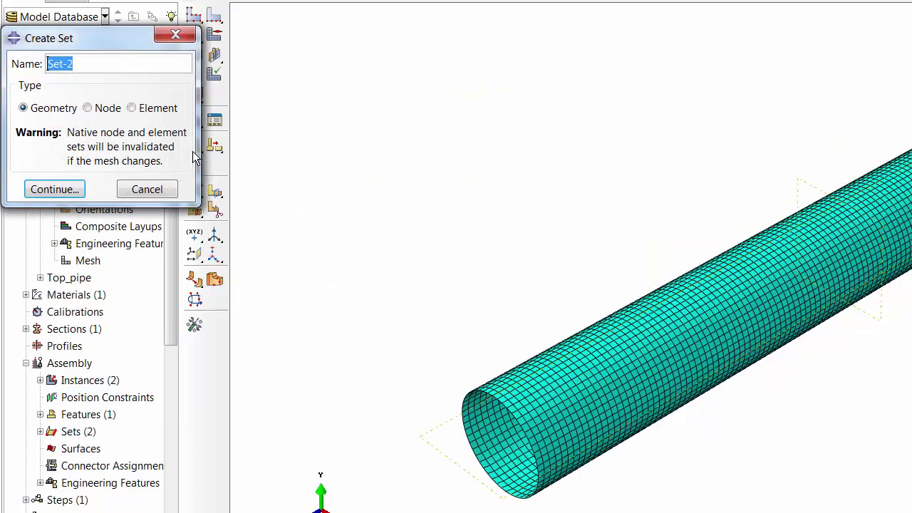
left_click(87, 108)
left_click_drag(25, 57, 7, 61)
type("Fixed_End")
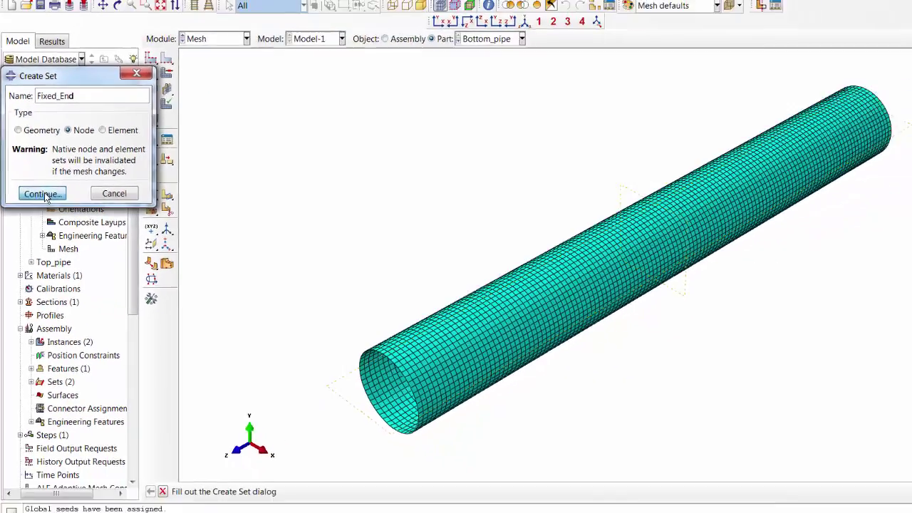
left_click(55, 188)
Select the nodes around both open ends of Bottom_pipe by feature edge and complete the Fixed_End set.
left_click(299, 454)
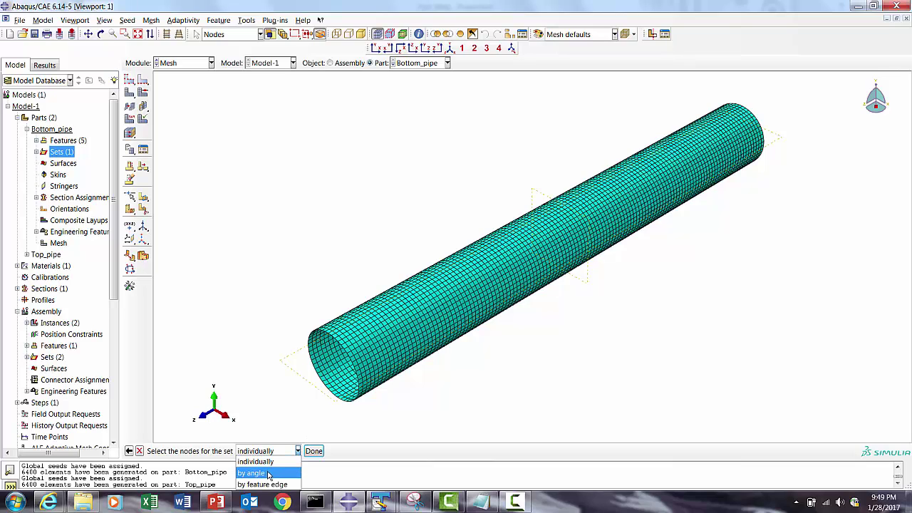
left_click(265, 485)
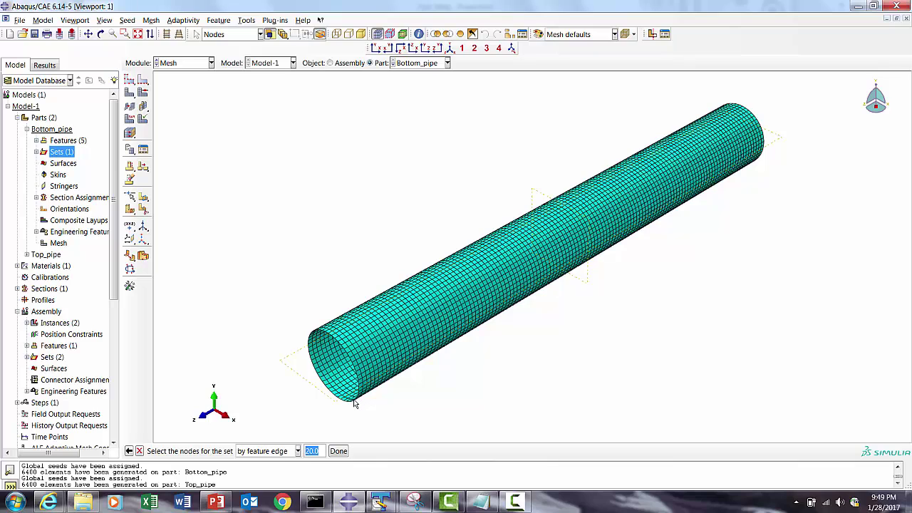
left_click(352, 404)
left_click(100, 34)
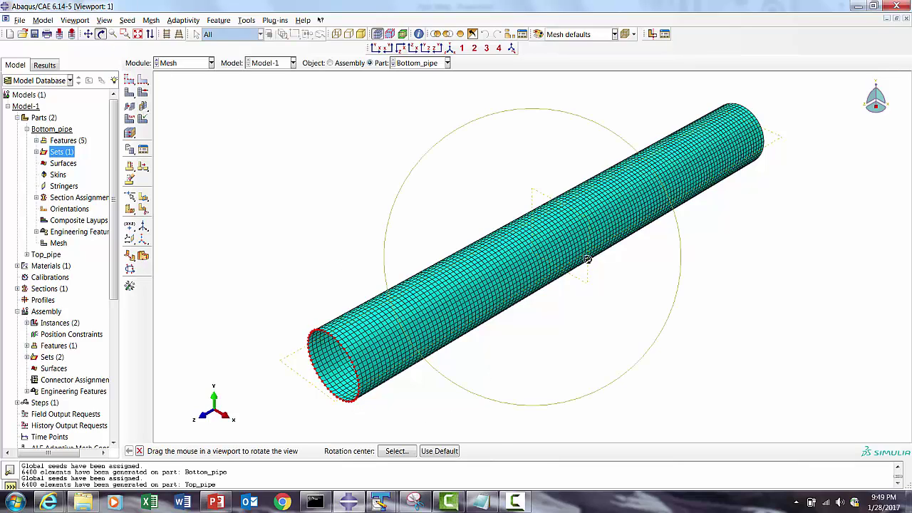
left_click_drag(674, 276, 563, 352)
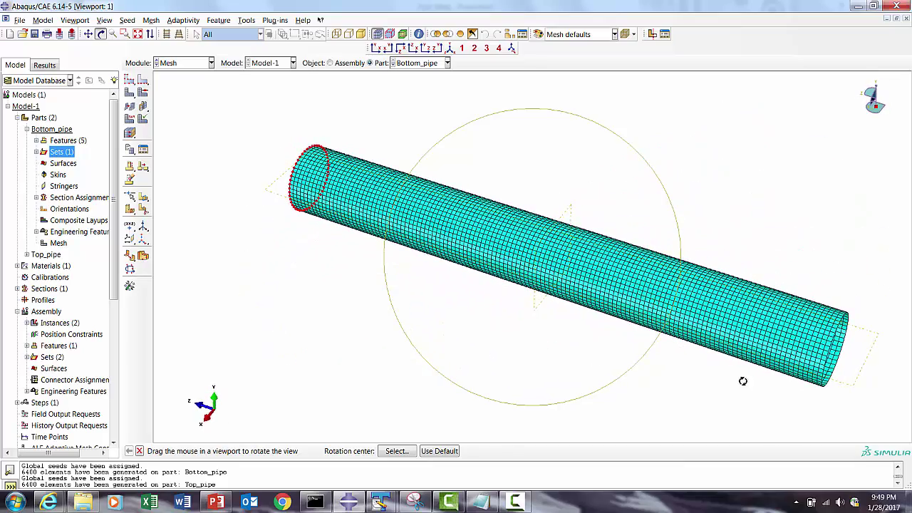
left_click(140, 452)
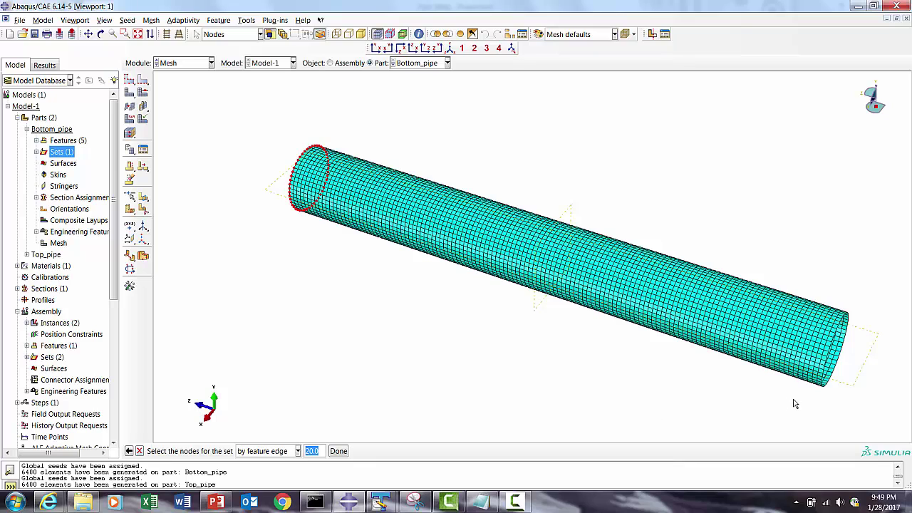
left_click(824, 392)
left_click(339, 451)
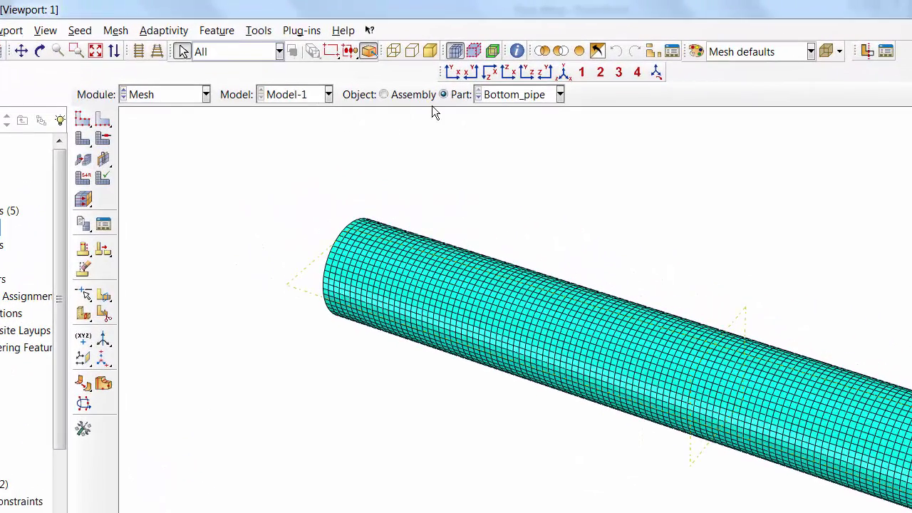
Make Top_pipe the current part and switch to the Property module.
left_click(495, 100)
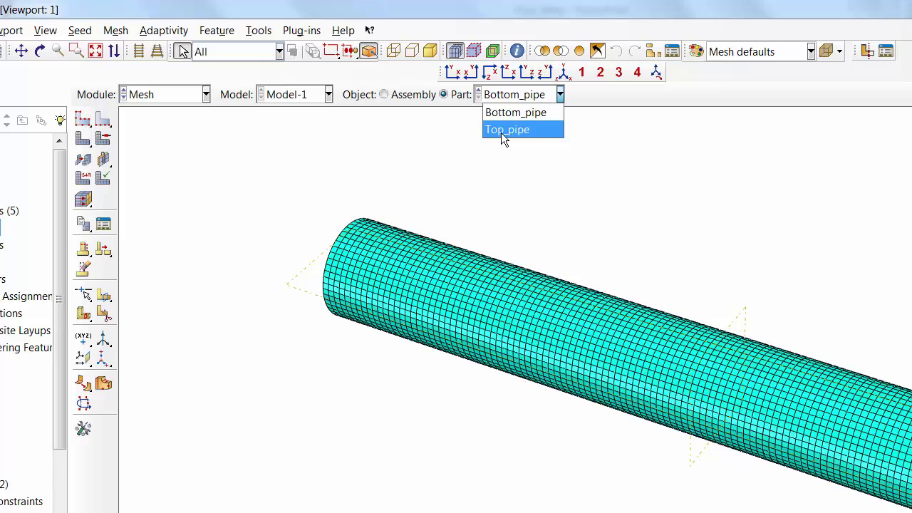
left_click(501, 129)
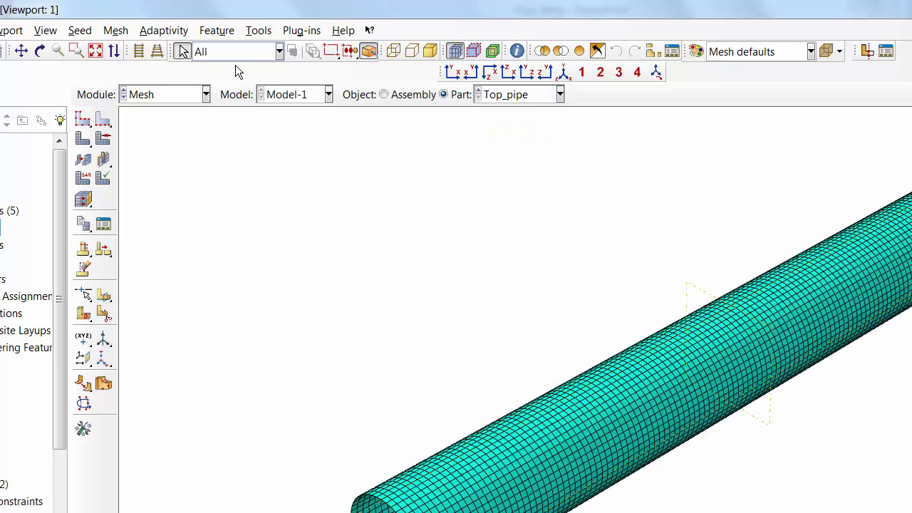
left_click(169, 93)
left_click(152, 131)
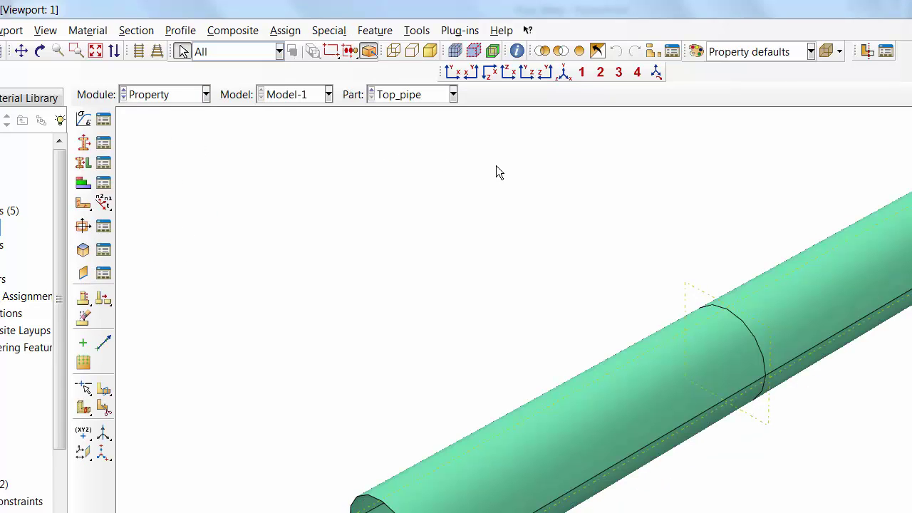
Create a reference point at the centre of one open end of Top_pipe.
left_click(40, 52)
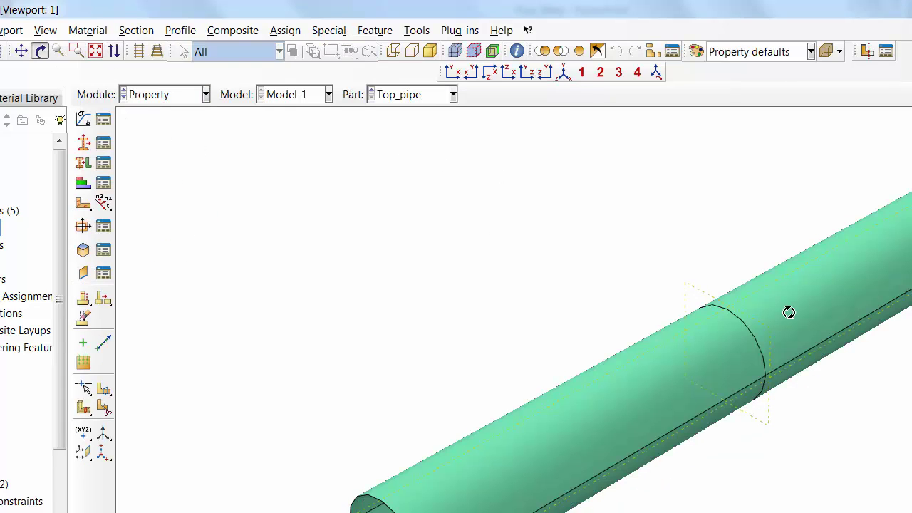
left_click_drag(899, 362, 689, 488)
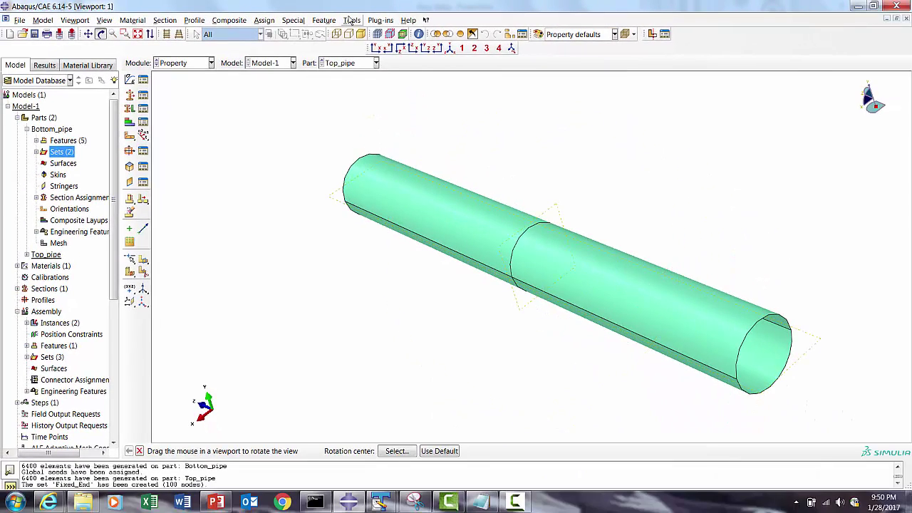
left_click(352, 20)
left_click(365, 44)
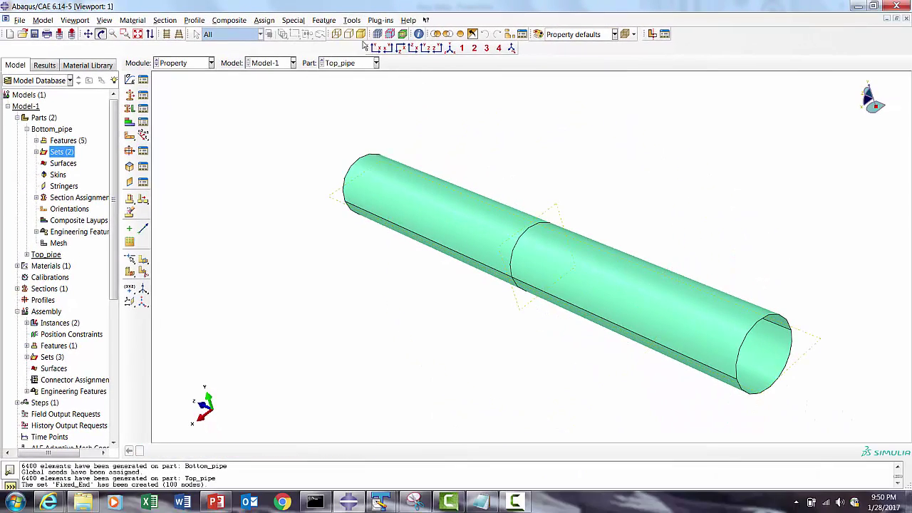
left_click(766, 359)
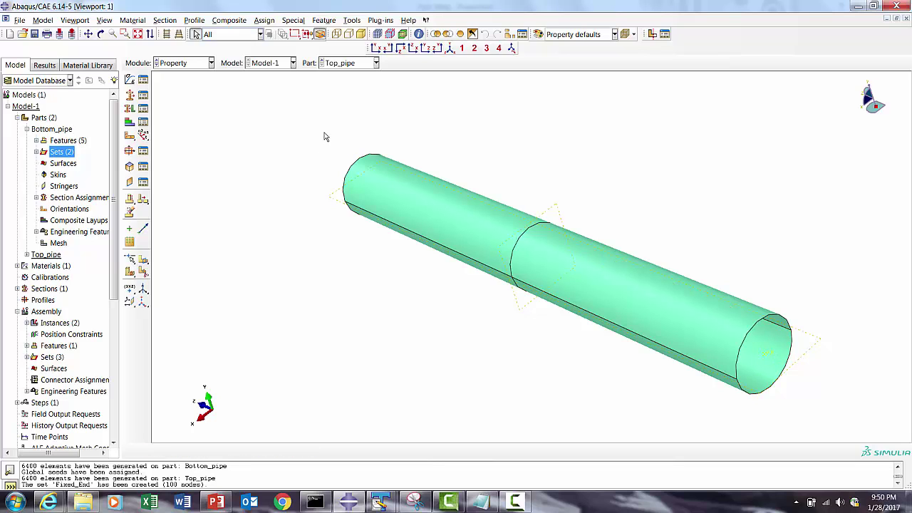
Create a node set named Tied_Nodes on Top_pipe from the nodes around the open end at the reference point, selected by feature edge.
left_click(26, 129)
left_click(27, 140)
left_click(61, 163)
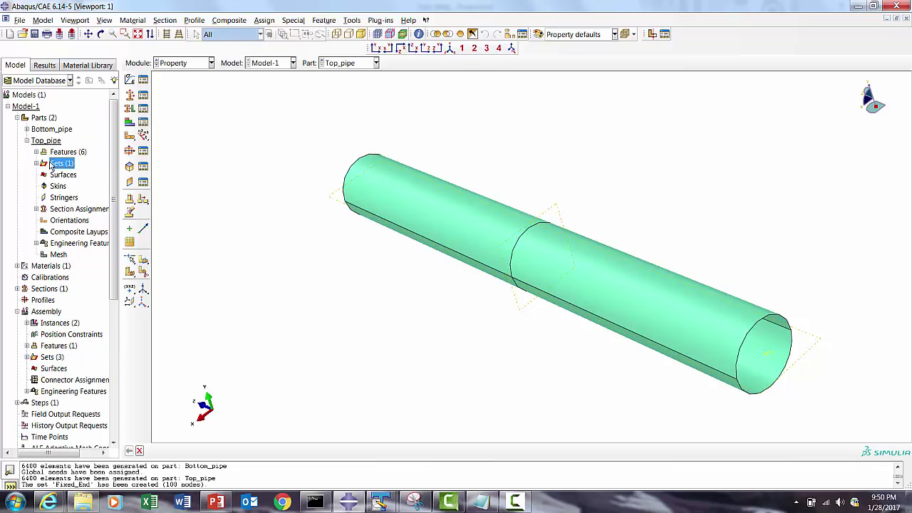
right_click(61, 163)
left_click(71, 179)
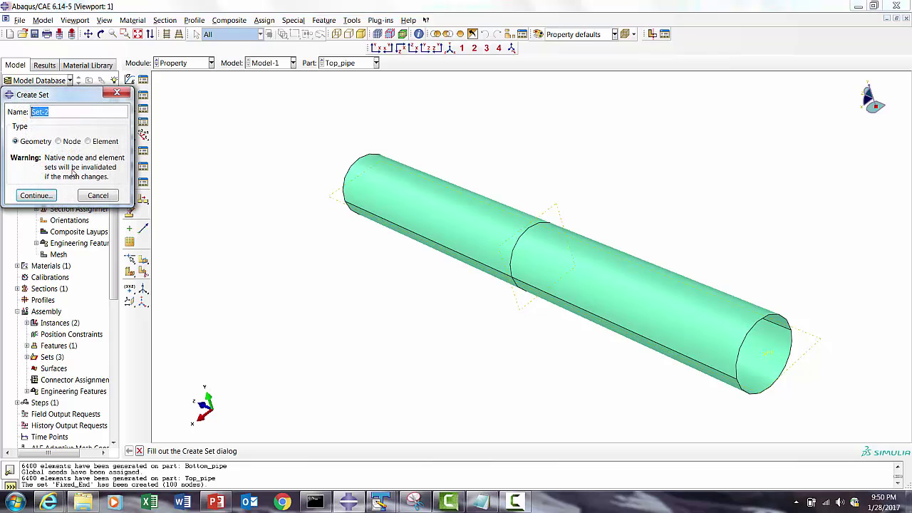
left_click(65, 141)
left_click_drag(55, 112, 20, 110)
type("F")
type("ied_Nodes")
left_click(36, 196)
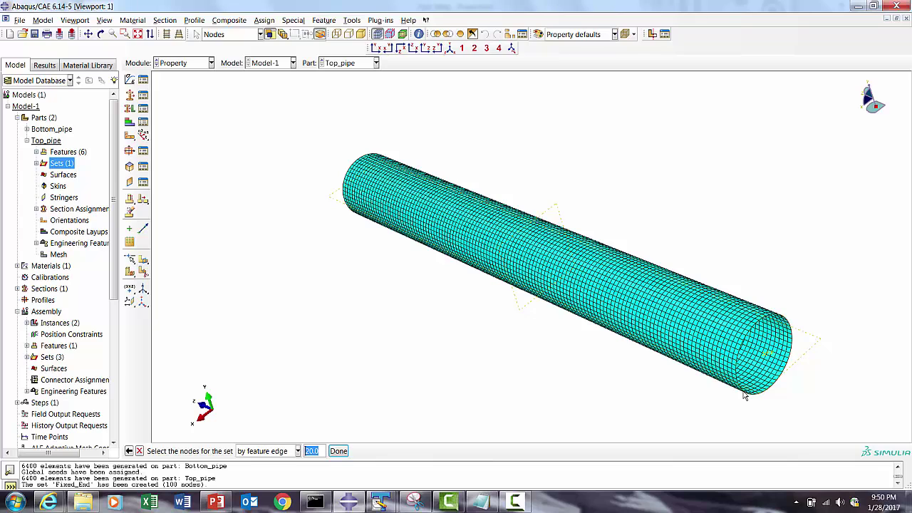
left_click(768, 358)
left_click(339, 451)
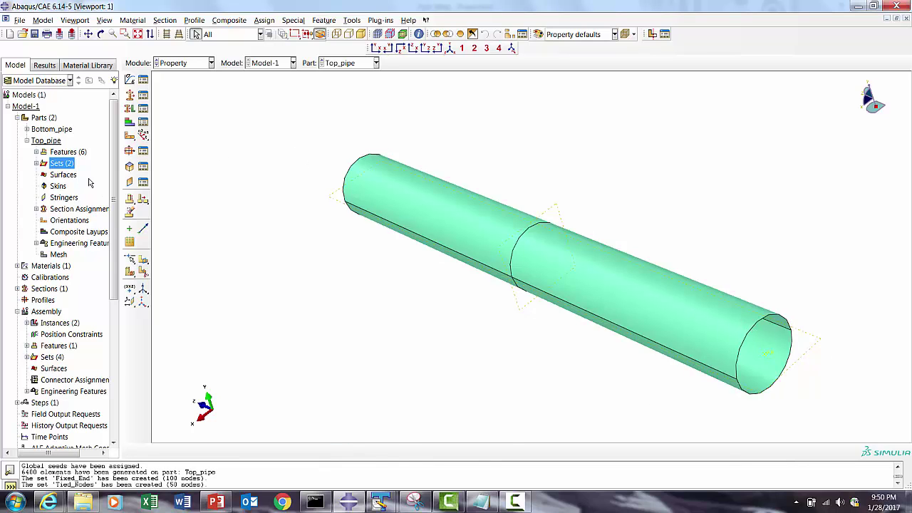
Create a node set named Top_nodes_all on Top_pipe containing every node of its mesh, using individual selection.
left_click(37, 163)
right_click(65, 165)
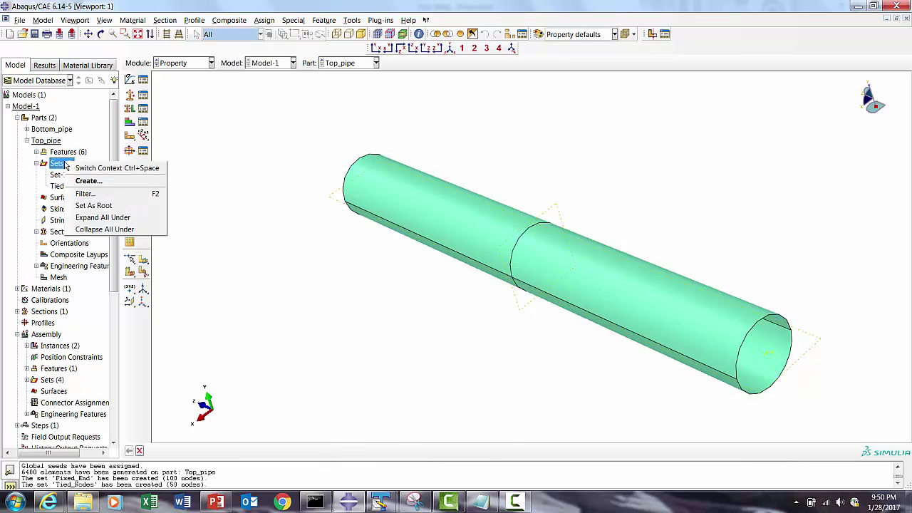
left_click(84, 183)
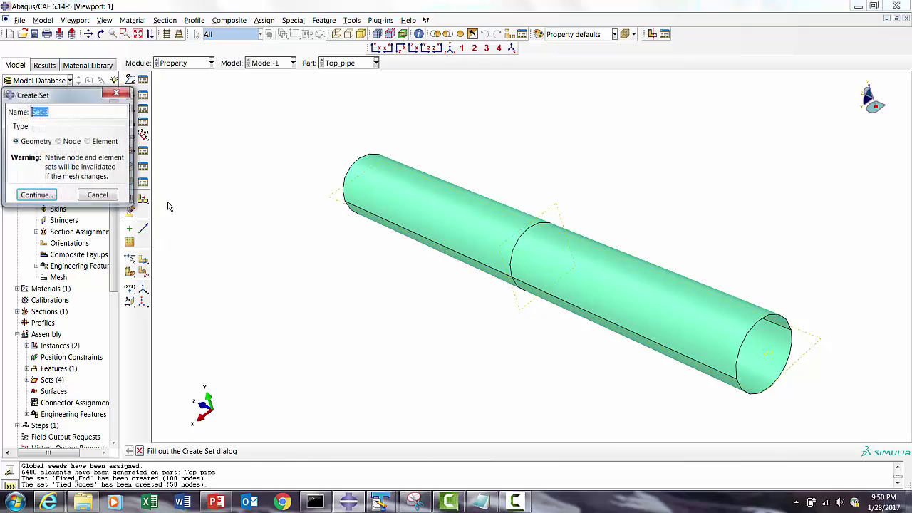
left_click(63, 141)
type("Top_nodes_all")
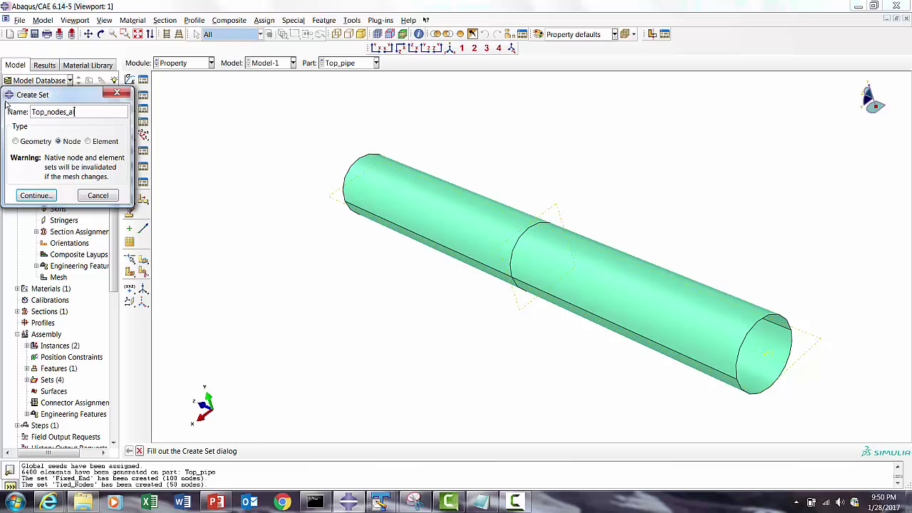
left_click(36, 195)
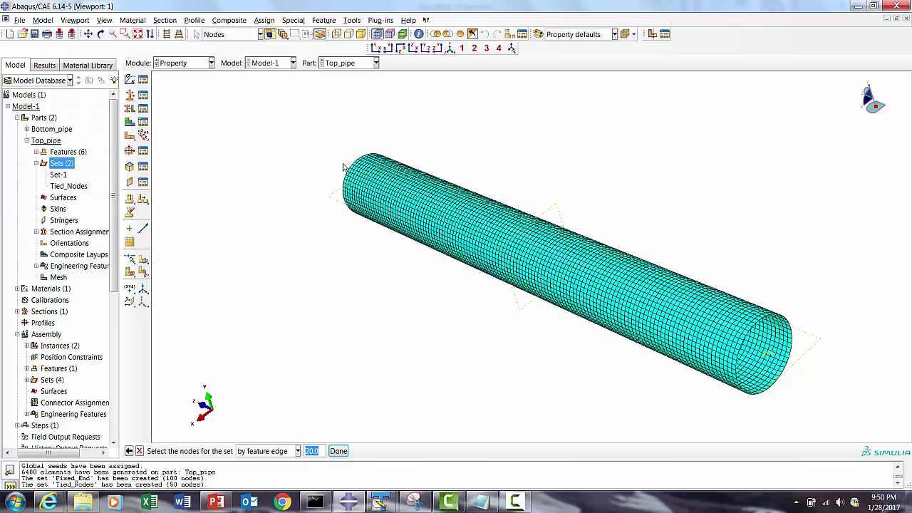
left_click(298, 452)
left_click(255, 462)
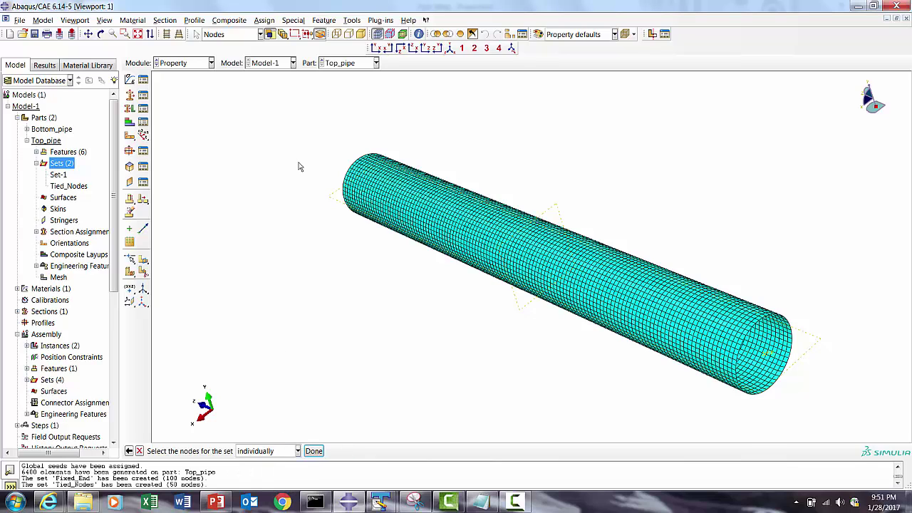
left_click_drag(270, 112, 880, 447)
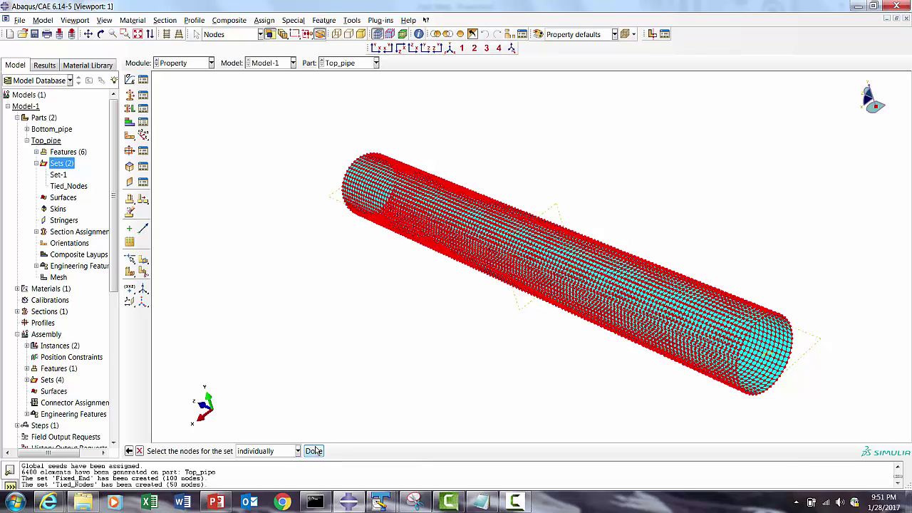
left_click(314, 451)
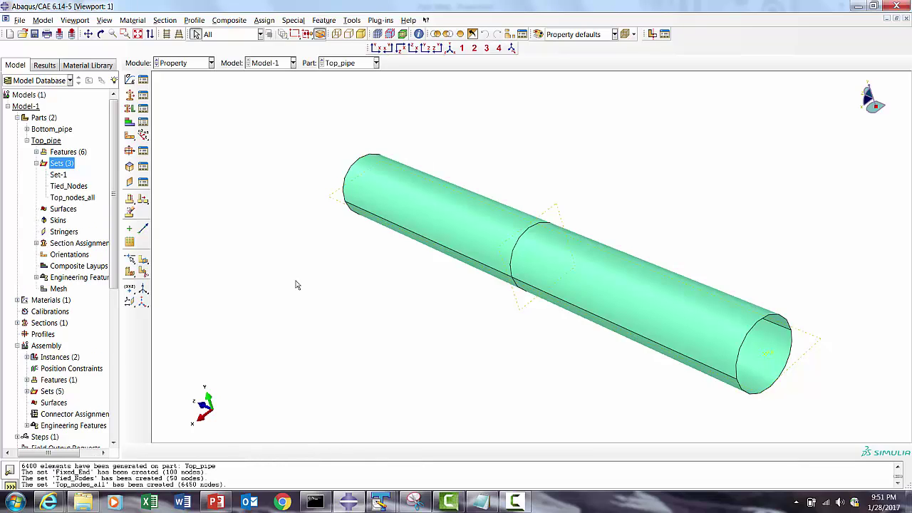
Switch to the Interaction module and start a new rigid body constraint.
left_click(191, 65)
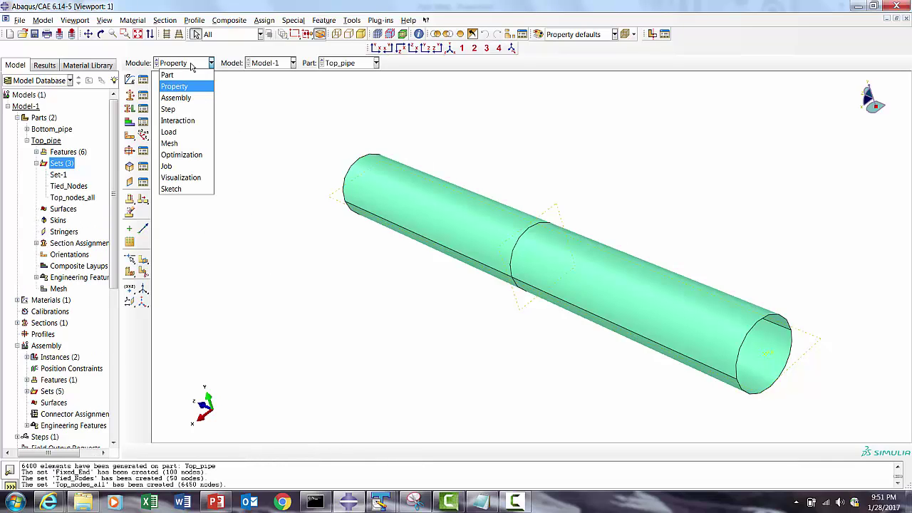
left_click(173, 121)
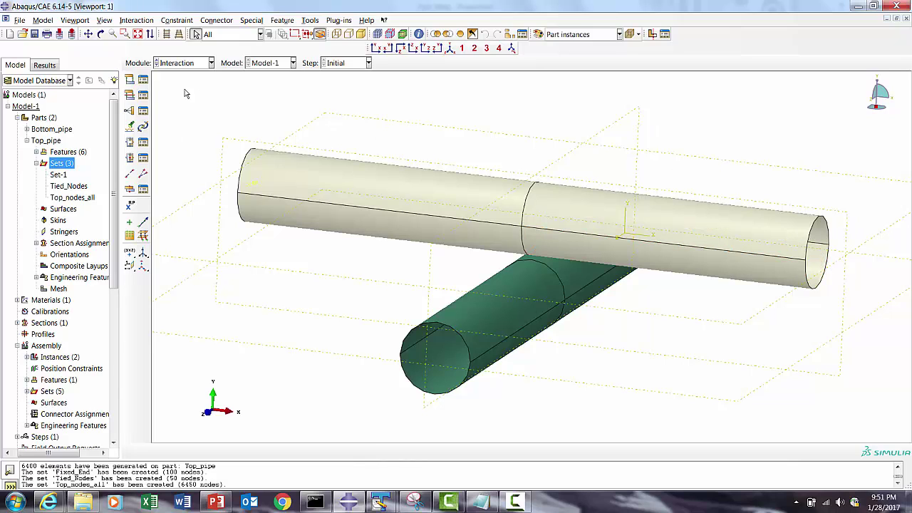
scroll(111, 261, "down", 5)
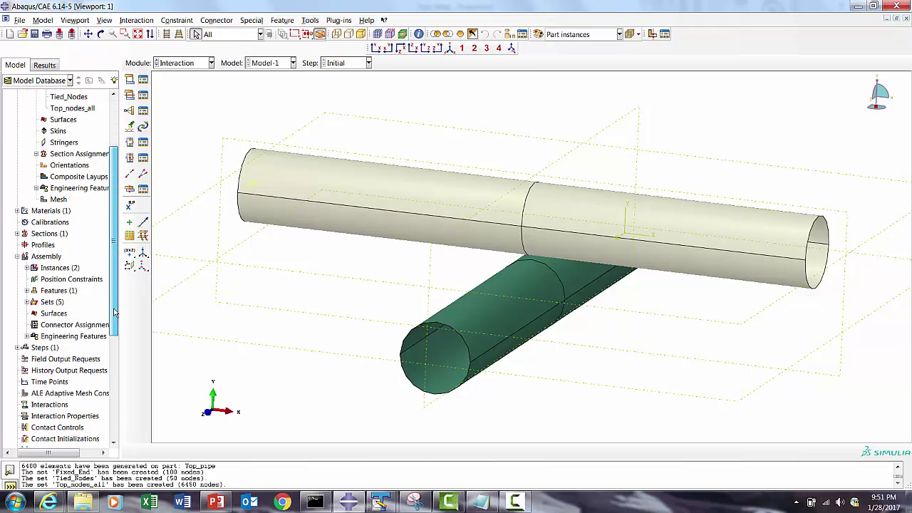
left_click(143, 111)
left_click(24, 180)
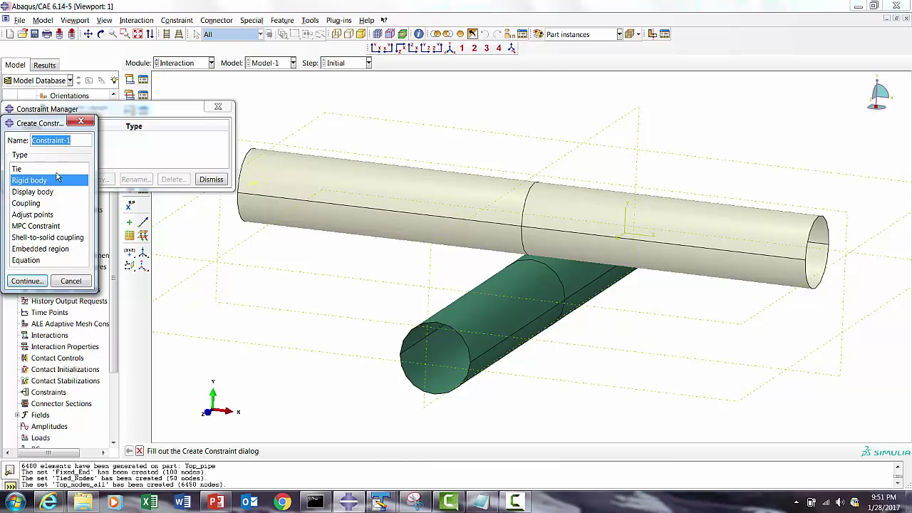
left_click(27, 280)
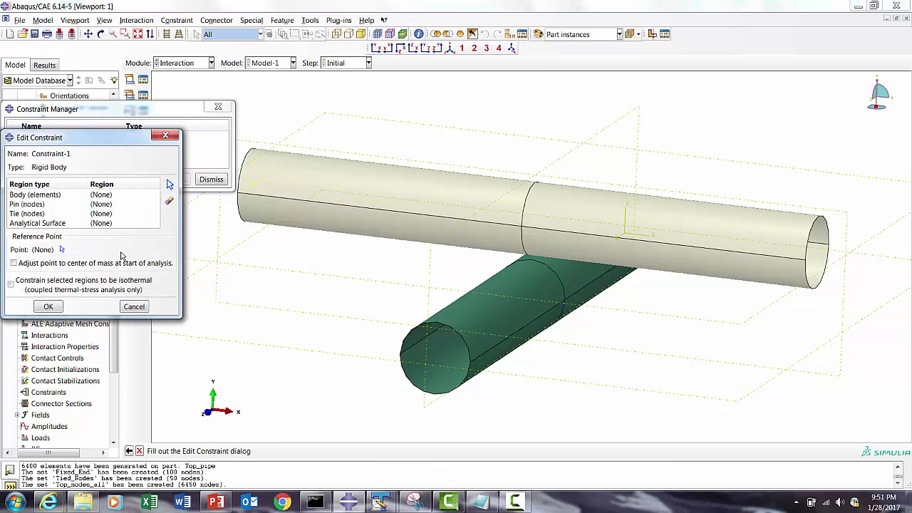
Assign the set Top_pipe-1.Tied_Nodes as the Tie (nodes) region of the rigid body constraint.
left_click(32, 216)
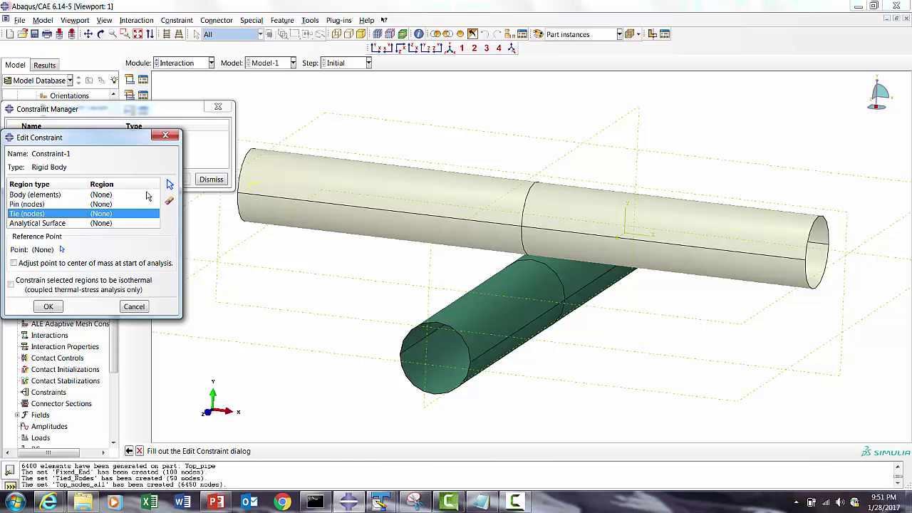
left_click(169, 185)
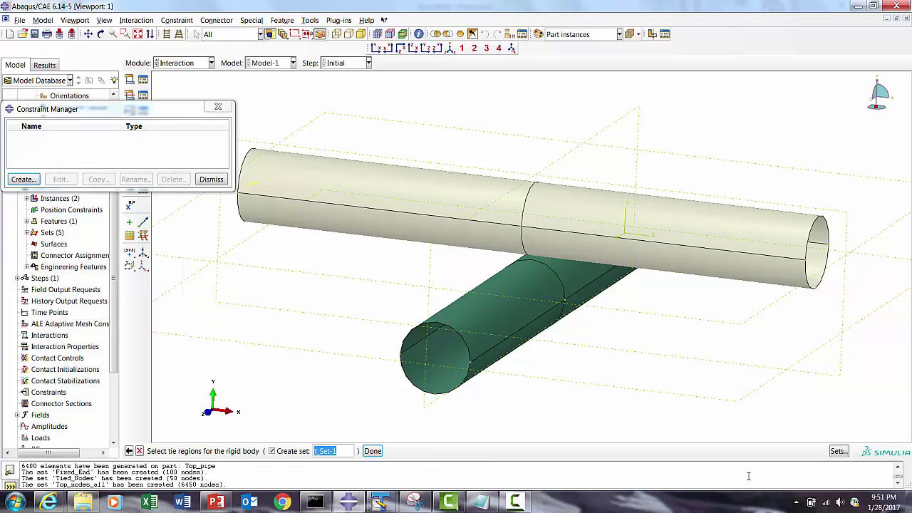
left_click(839, 453)
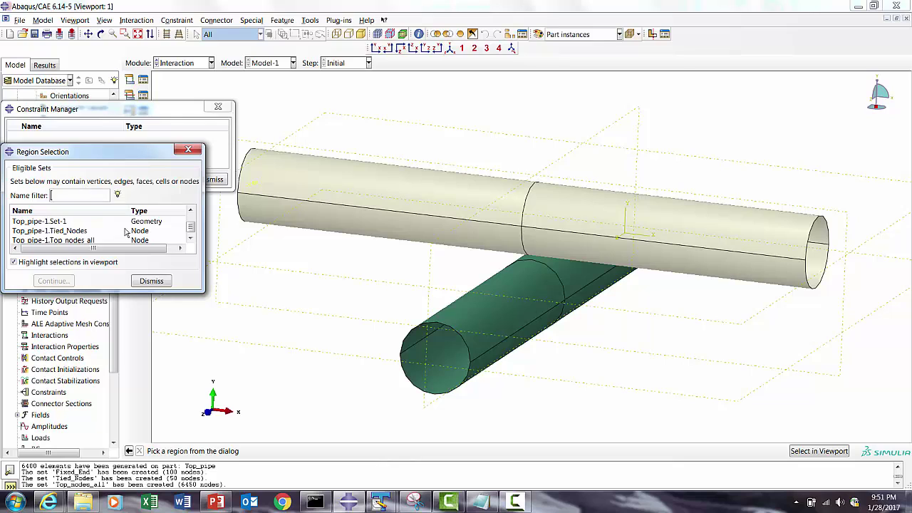
left_click(49, 232)
left_click(57, 281)
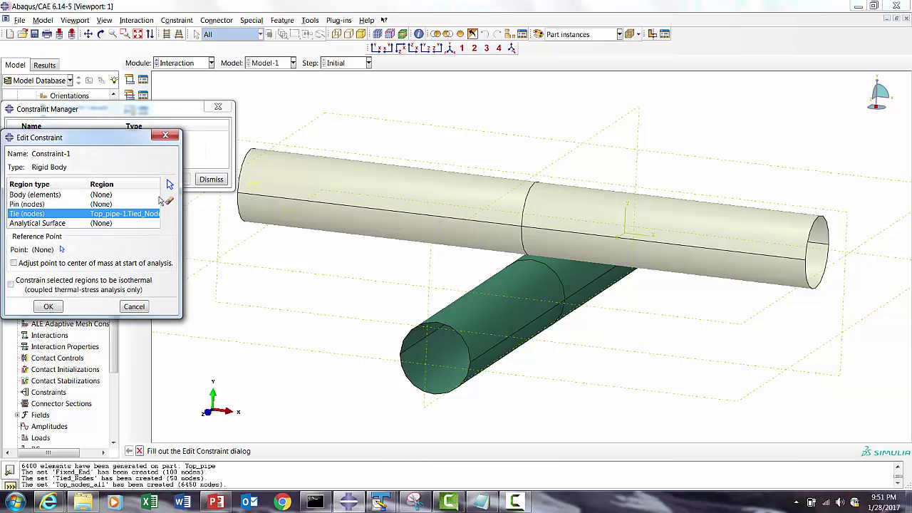
Pick the reference point at the open end of Top_pipe as the rigid body's reference point and complete the constraint.
left_click(62, 250)
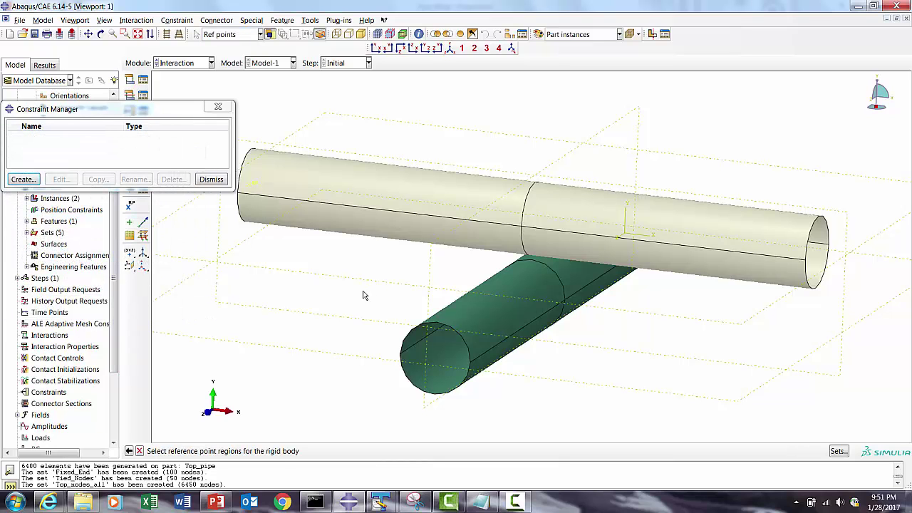
left_click(100, 34)
left_click_drag(346, 238, 274, 217)
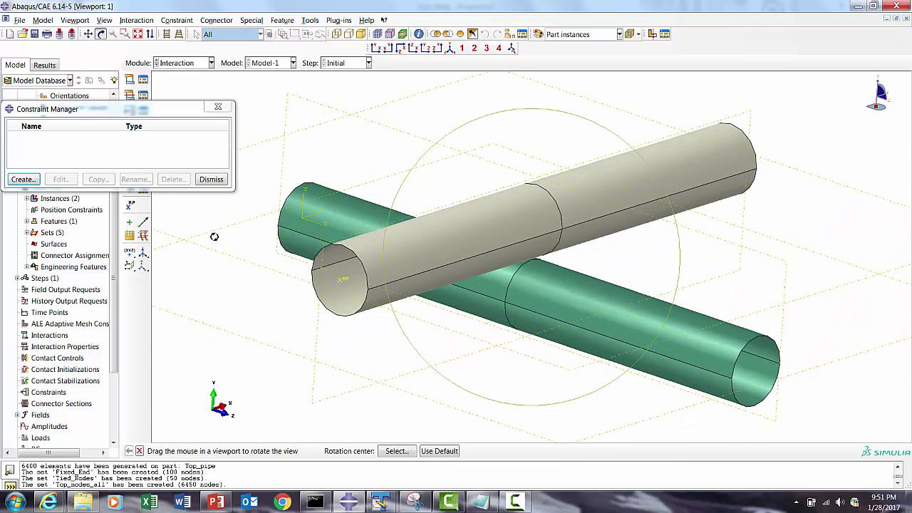
left_click(140, 451)
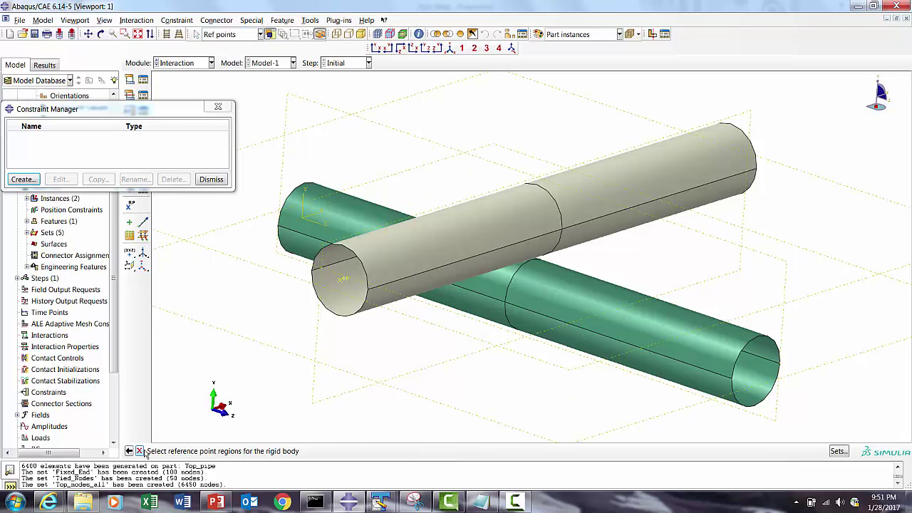
left_click(341, 283)
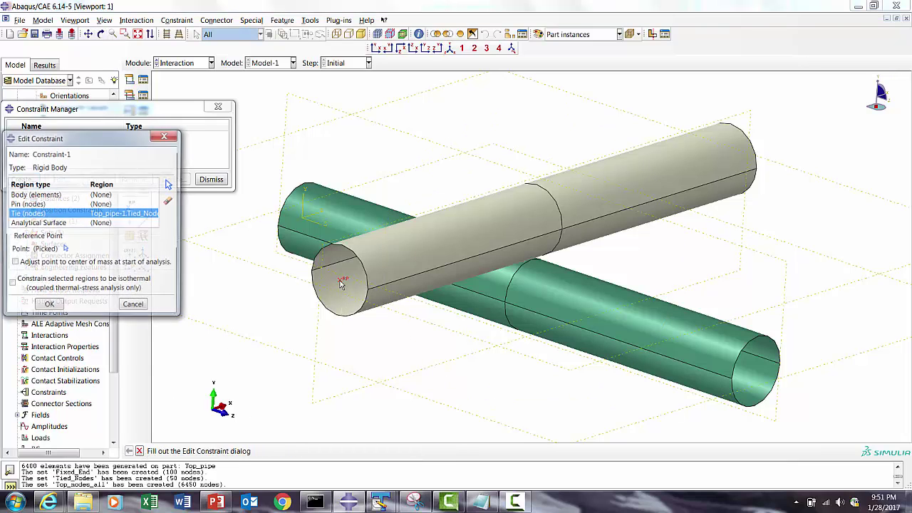
left_click(48, 306)
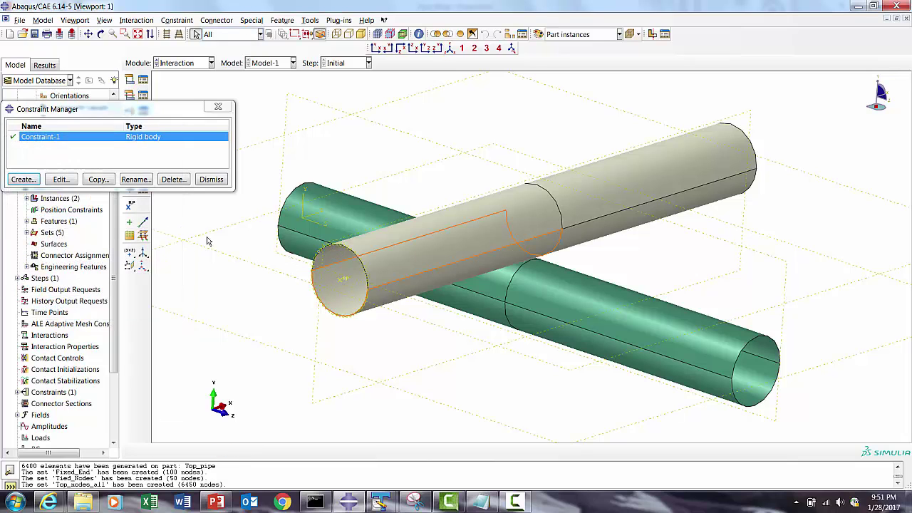
left_click(211, 179)
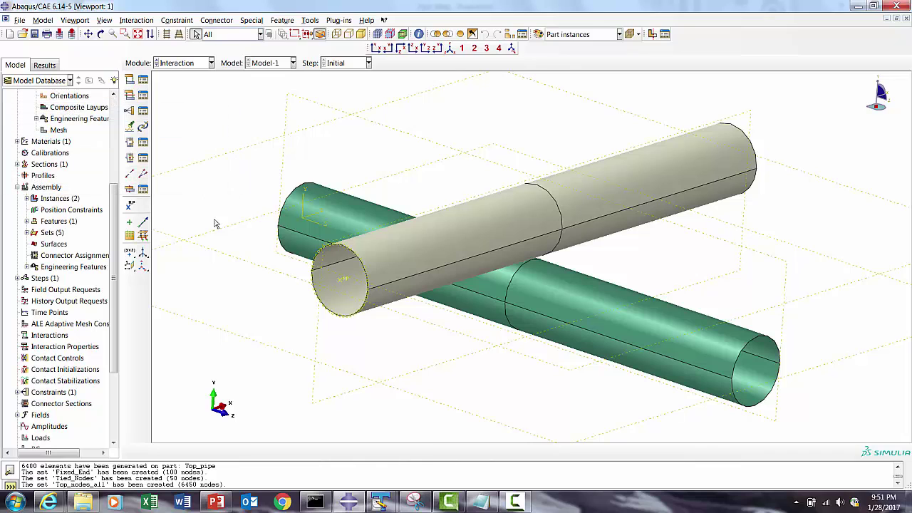
Switch to the Load module and start a Symmetry/Antisymmetry/Encastre boundary condition named Endcastre in the Initial step.
left_click(183, 65)
left_click(170, 133)
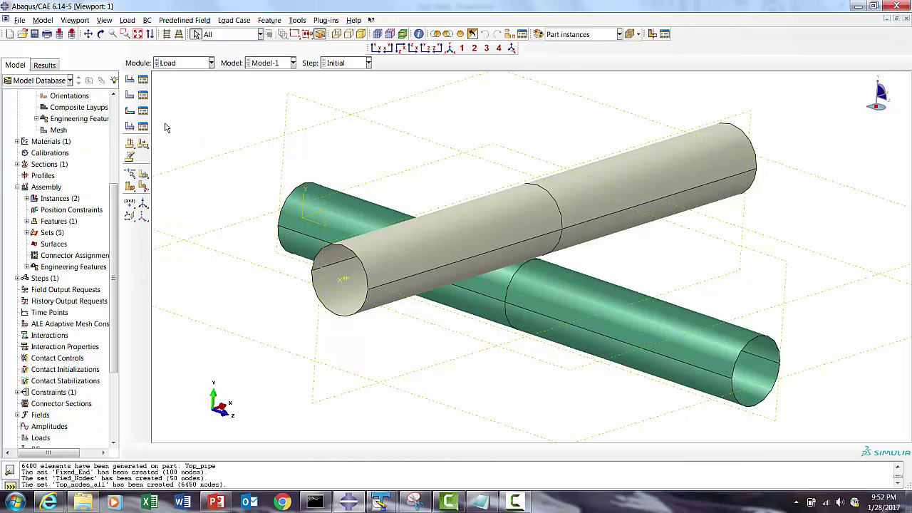
left_click(143, 95)
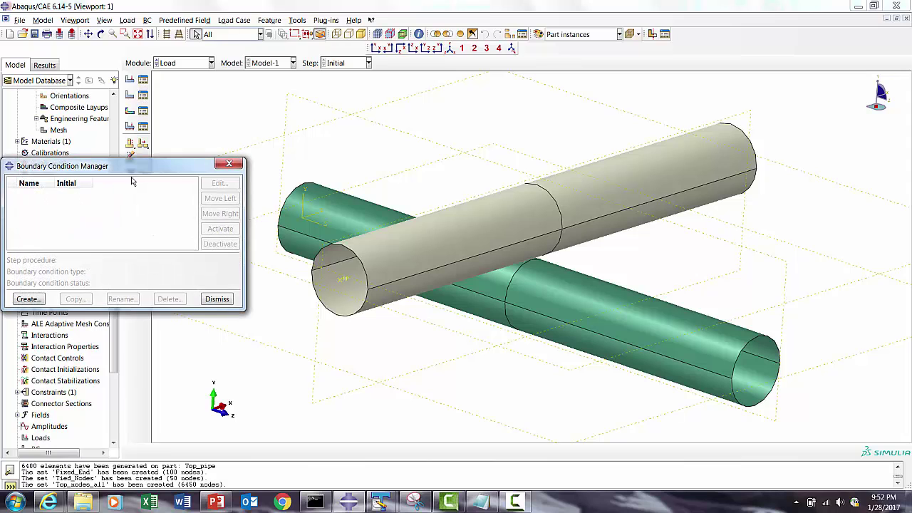
left_click(29, 299)
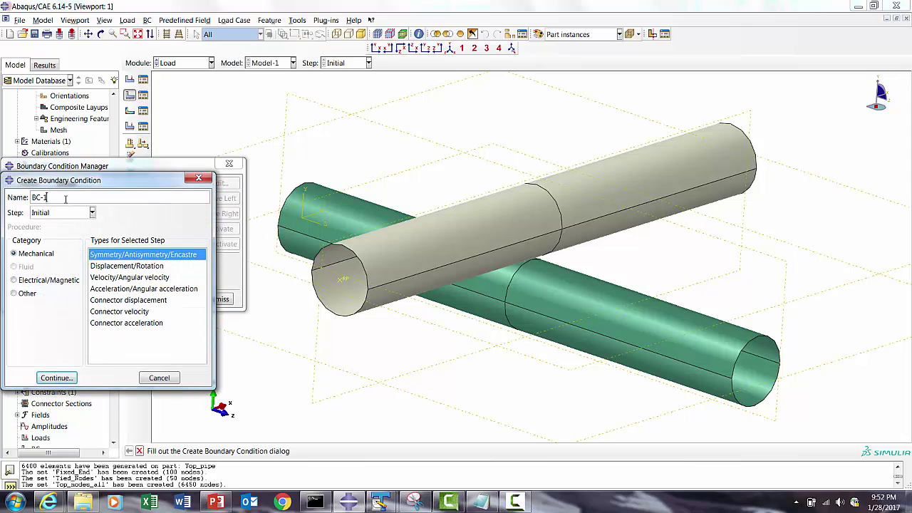
type("Endcastre")
left_click(70, 378)
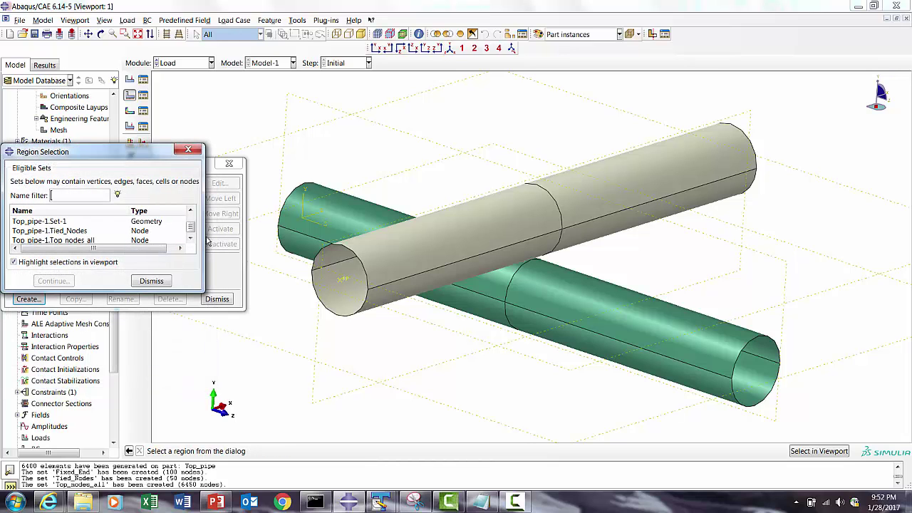
Choose the node set Bottom_pipe-1.Fixed_End as the region for the boundary condition.
left_click(191, 240)
left_click_drag(191, 227, 191, 217)
left_click(83, 222)
left_click(51, 280)
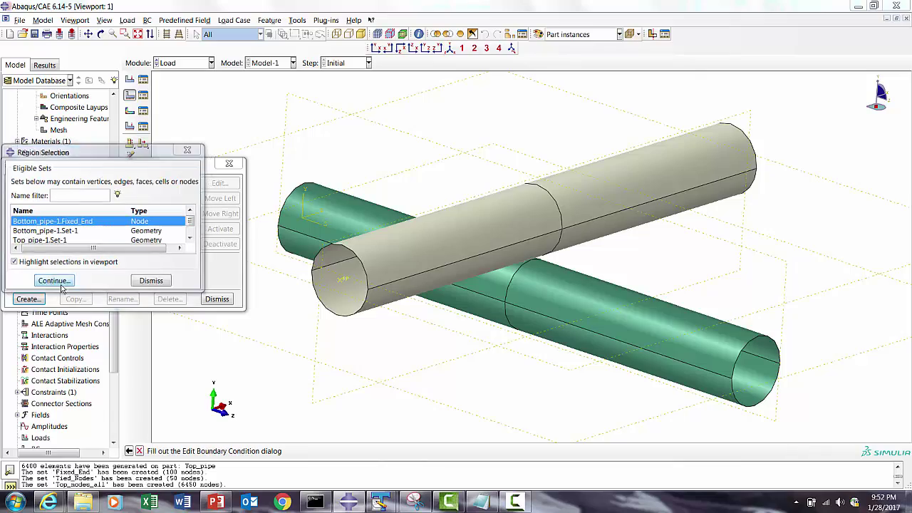
Set the boundary condition on the Bottom_pipe-1.Fixed_End set to ENCASTRE and complete it.
left_click(36, 374)
left_click(50, 390)
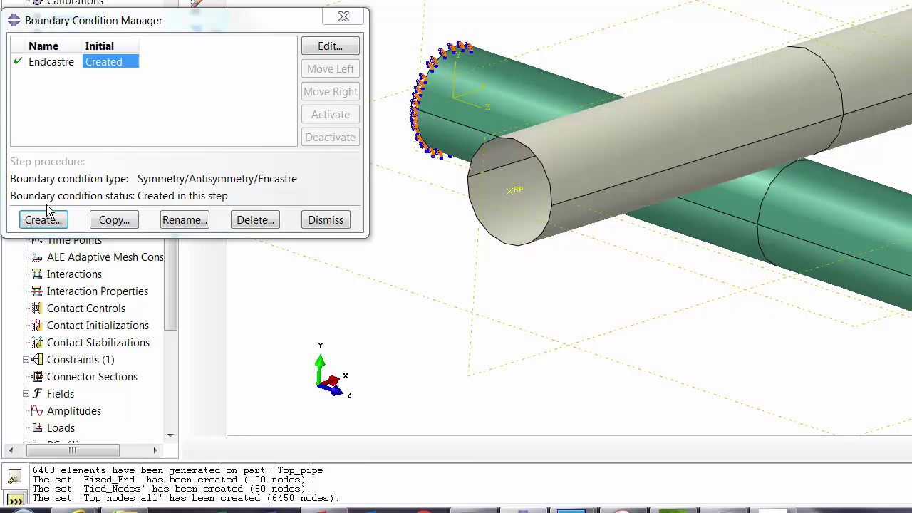
Create a Symmetry/Antisymmetry/Encastre boundary condition named Pin in the Initial step, setting the reference point at the top pipe's open end to PINNED.
left_click(45, 220)
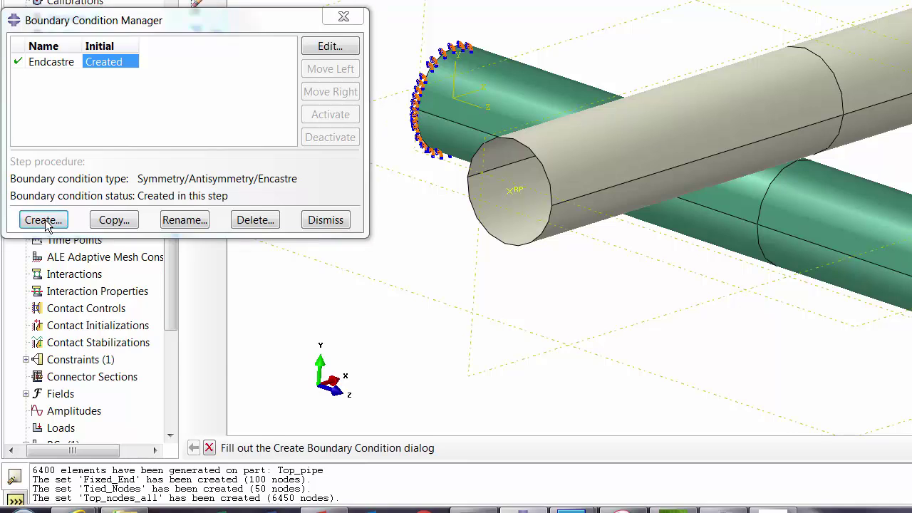
type("Pin")
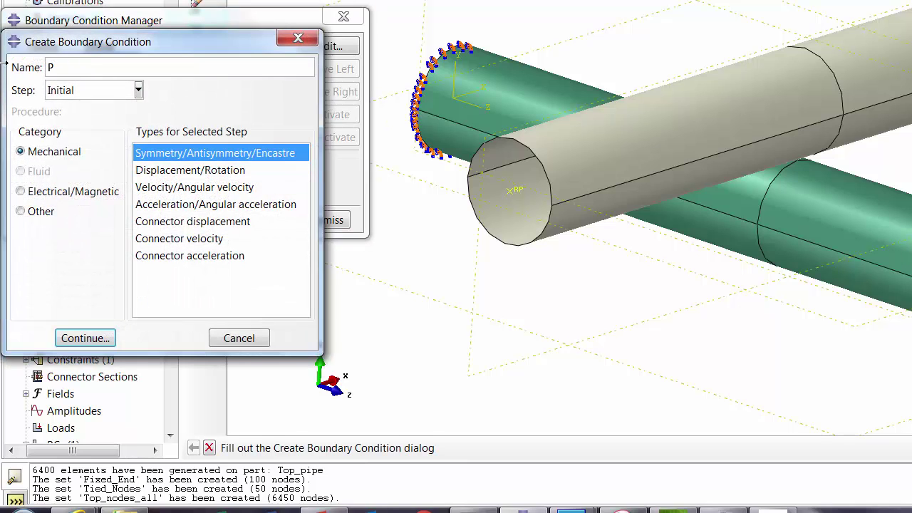
left_click(86, 338)
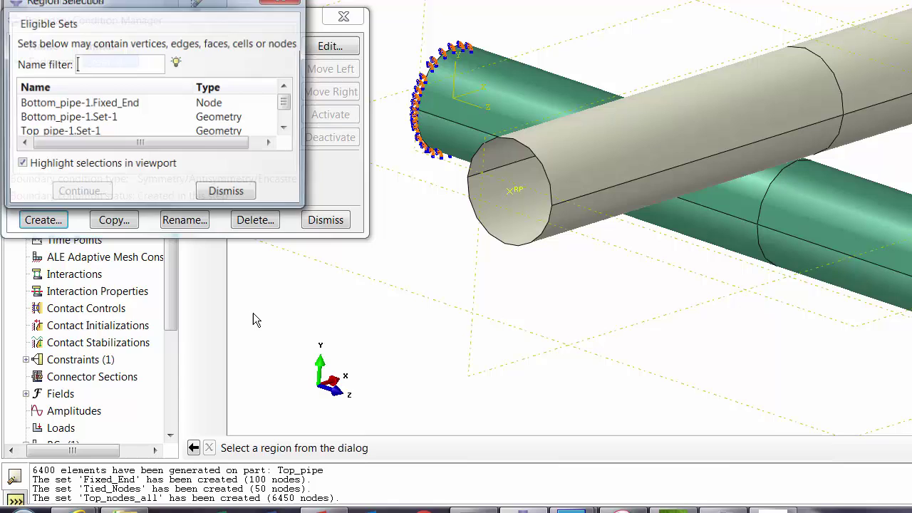
left_click(226, 192)
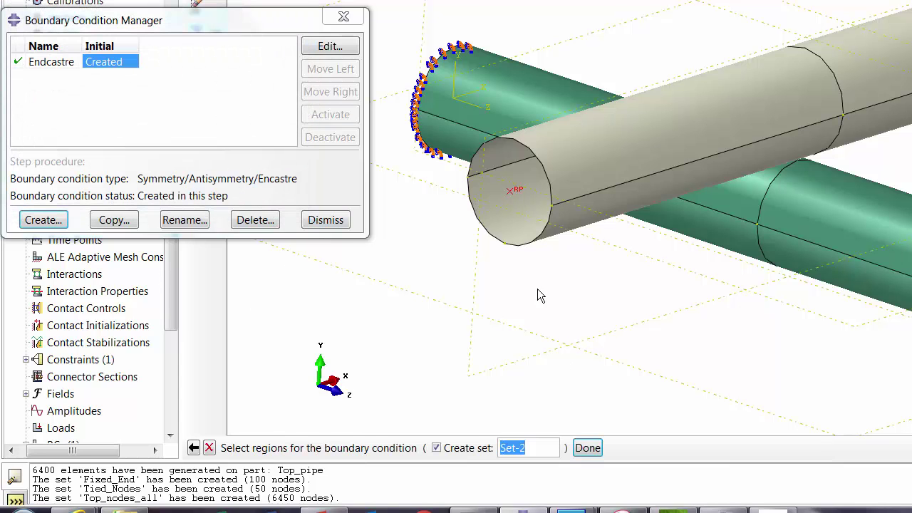
left_click(587, 448)
left_click(42, 312)
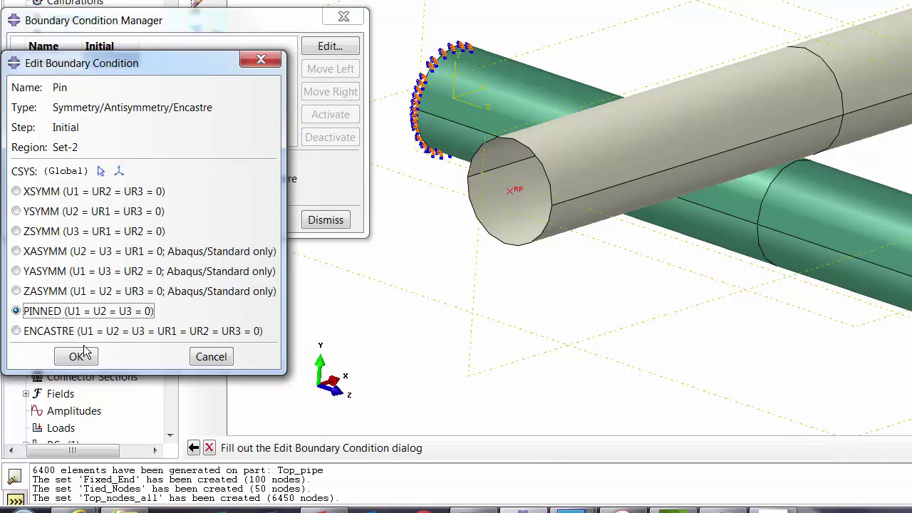
left_click(80, 354)
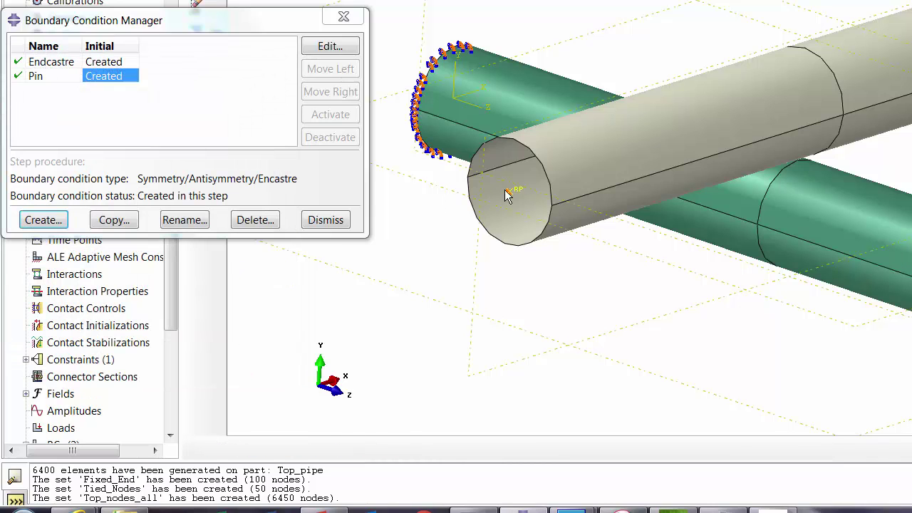
left_click(325, 221)
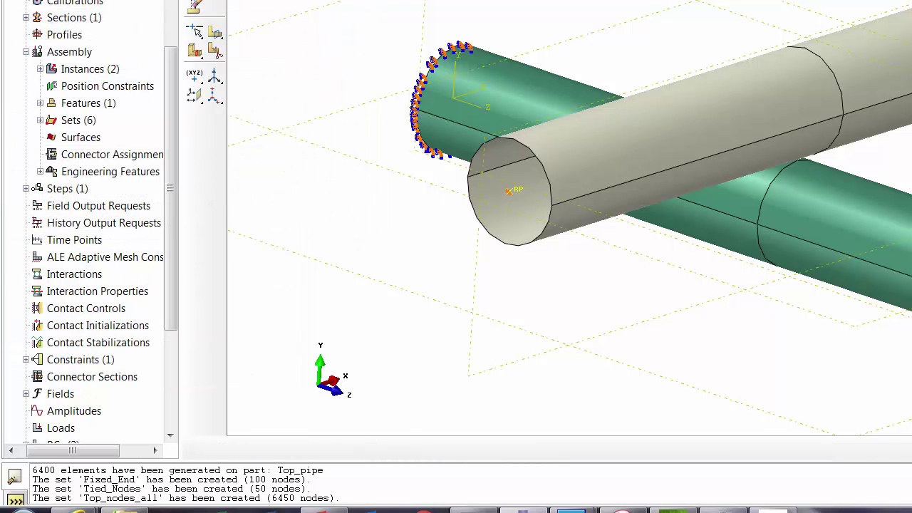
Start a new interaction property of type Contact named Fric.
left_click(309, 2)
left_click_drag(575, 177, 767, 309)
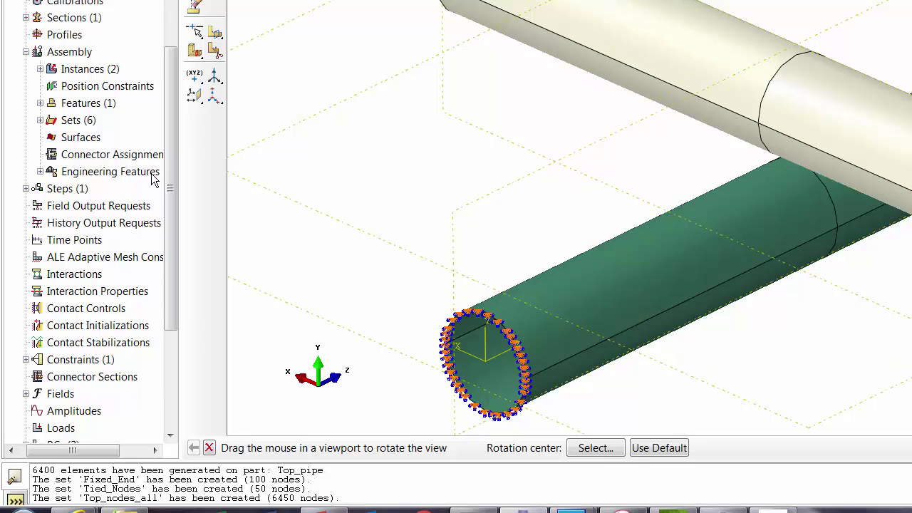
scroll(171, 209, "down", 2)
left_click(105, 226)
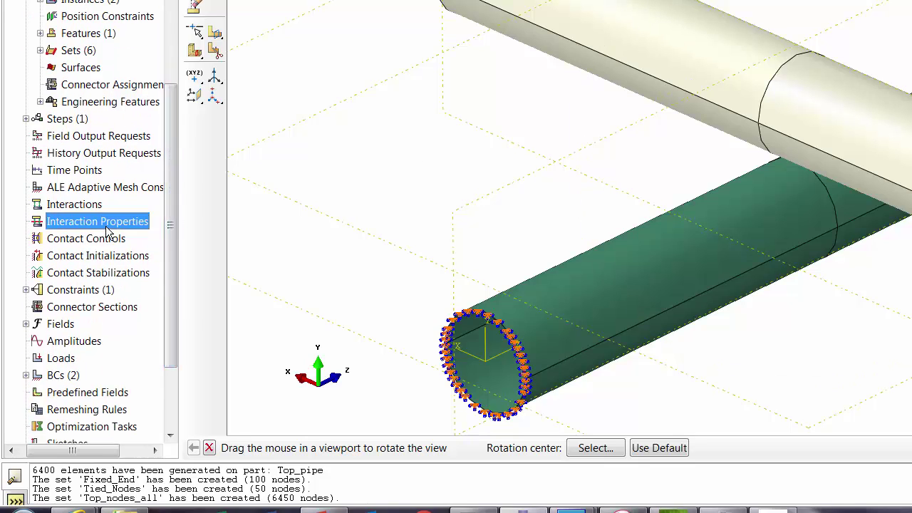
right_click(107, 227)
left_click(131, 254)
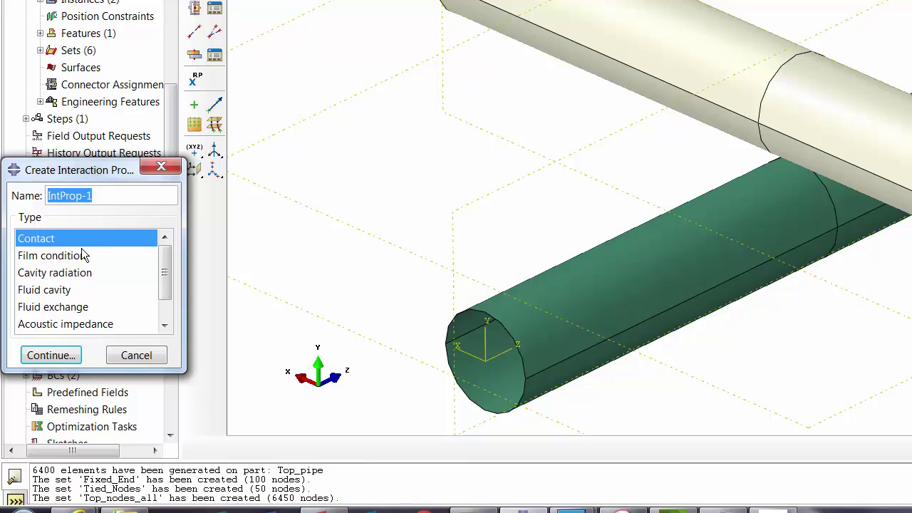
type("Fr")
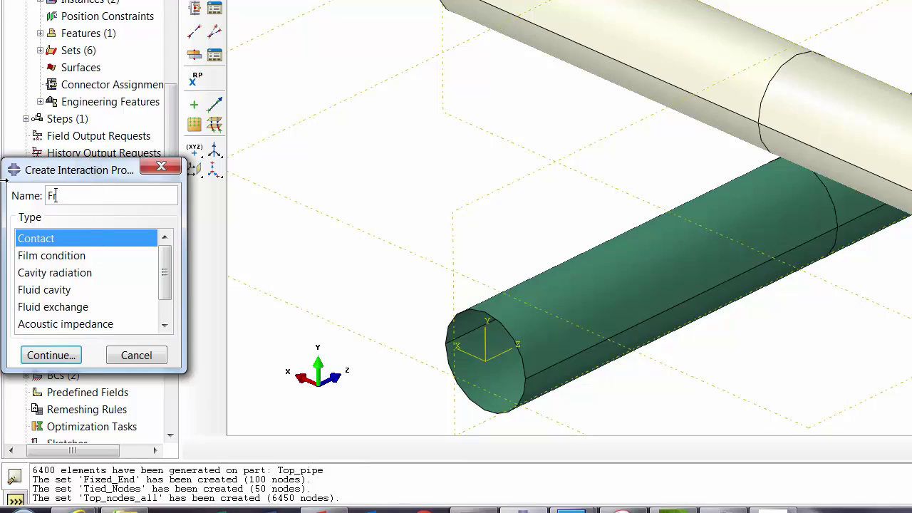
type("ic")
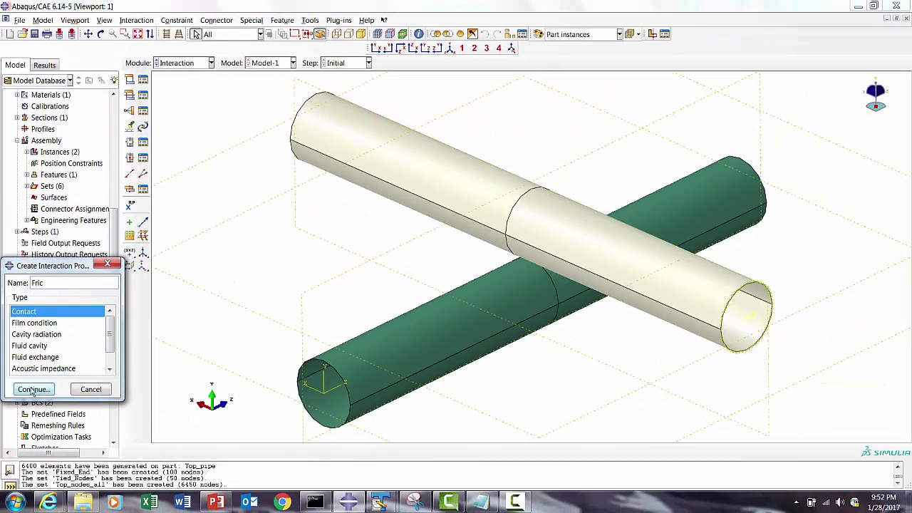
left_click(44, 368)
Add tangential behavior to the Fric property with the Penalty friction formulation and a friction coefficient of 0.2.
left_click(33, 158)
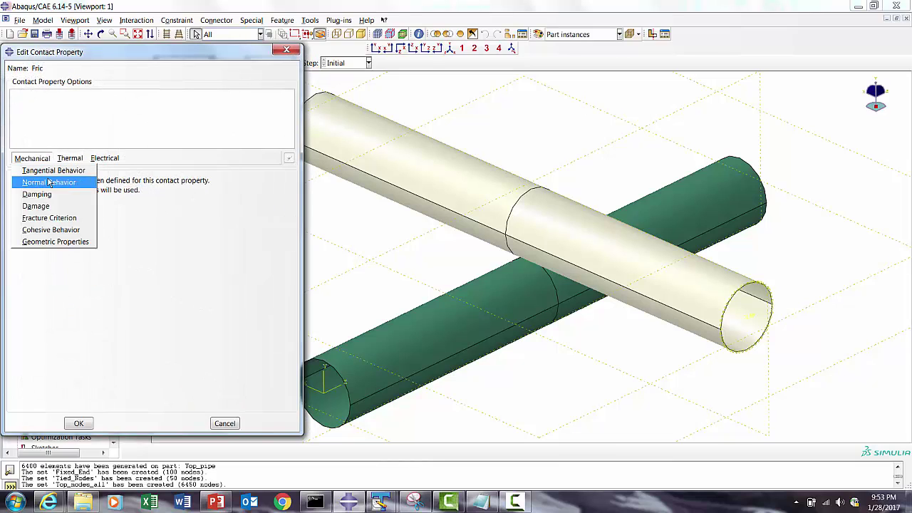
left_click(53, 170)
left_click(107, 193)
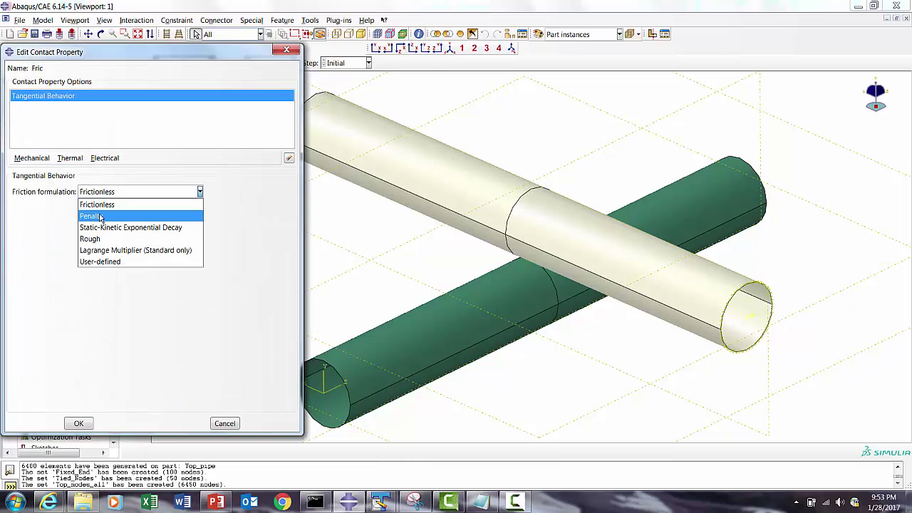
left_click(97, 220)
left_click(38, 312)
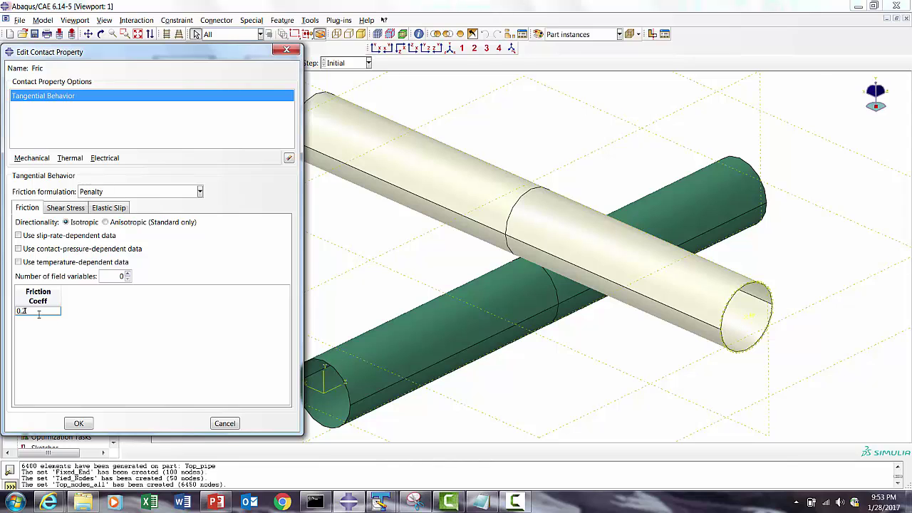
left_click(78, 424)
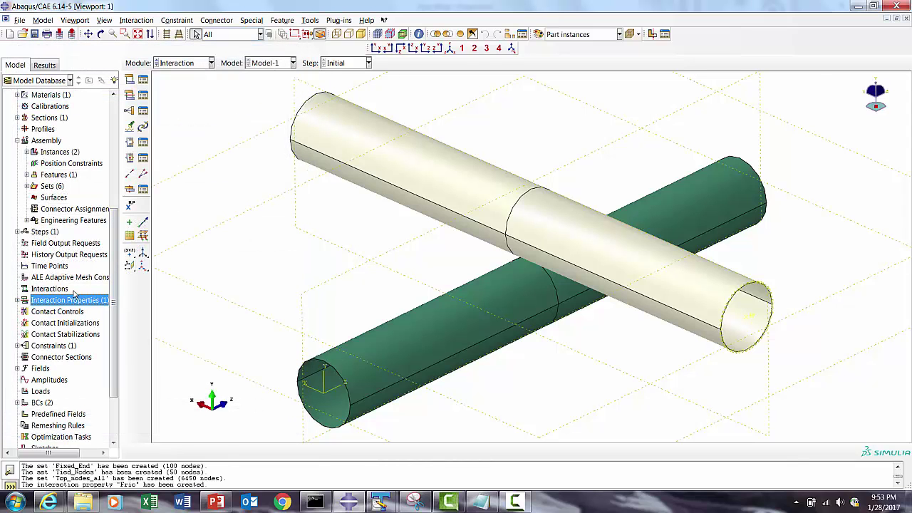
Create a General contact (Explicit) interaction in the Initial step, covering all with self, with Fric as the global property assignment.
left_click(62, 290)
right_click(62, 290)
left_click(81, 337)
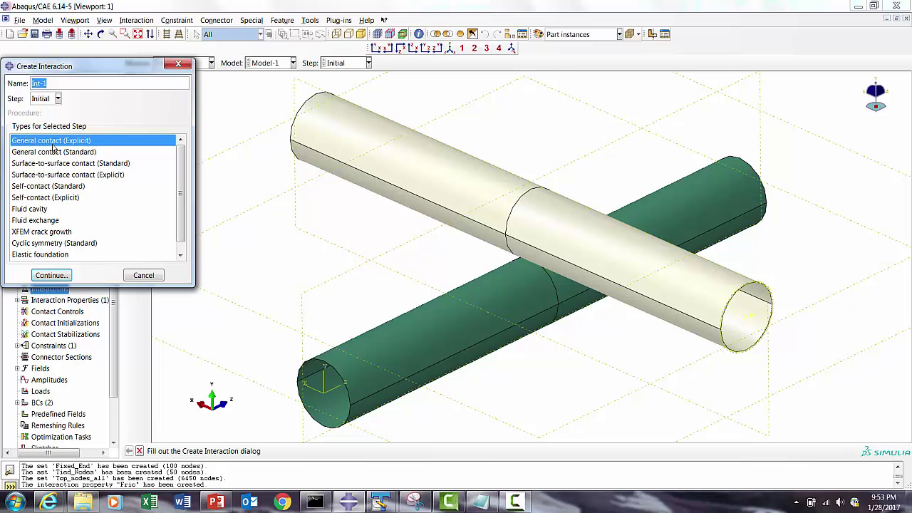
left_click(55, 279)
left_click(121, 273)
left_click(123, 284)
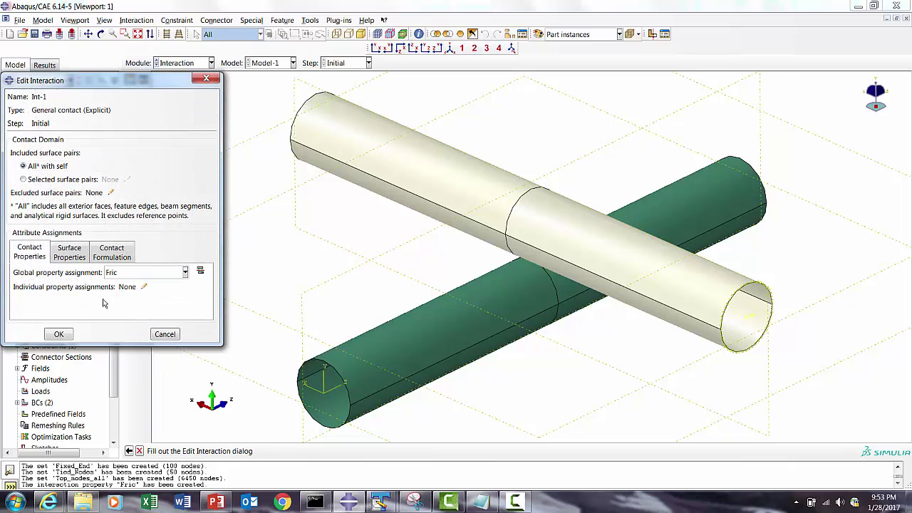
left_click(59, 334)
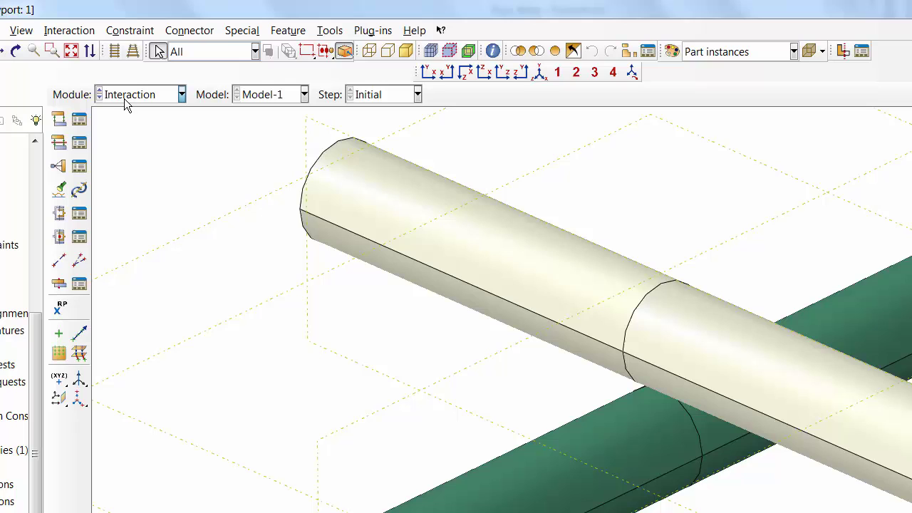
Switch to the Load module.
left_click(172, 64)
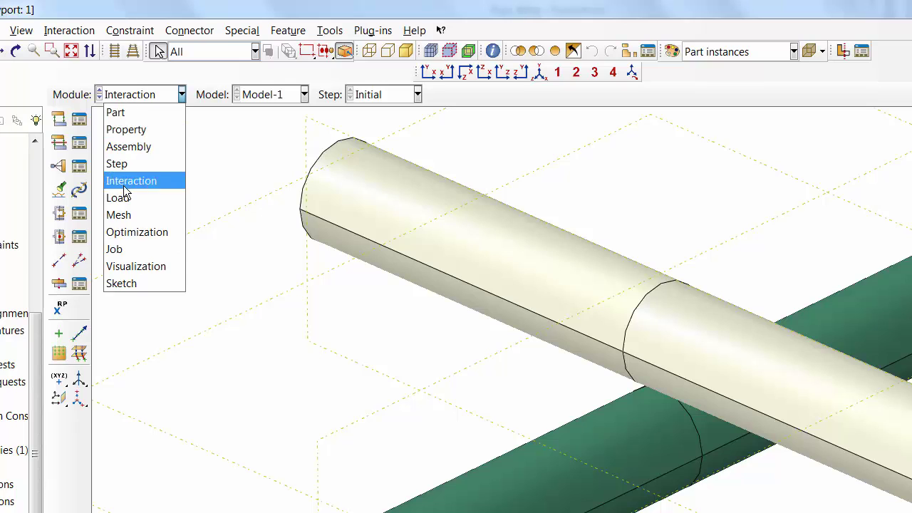
left_click(120, 198)
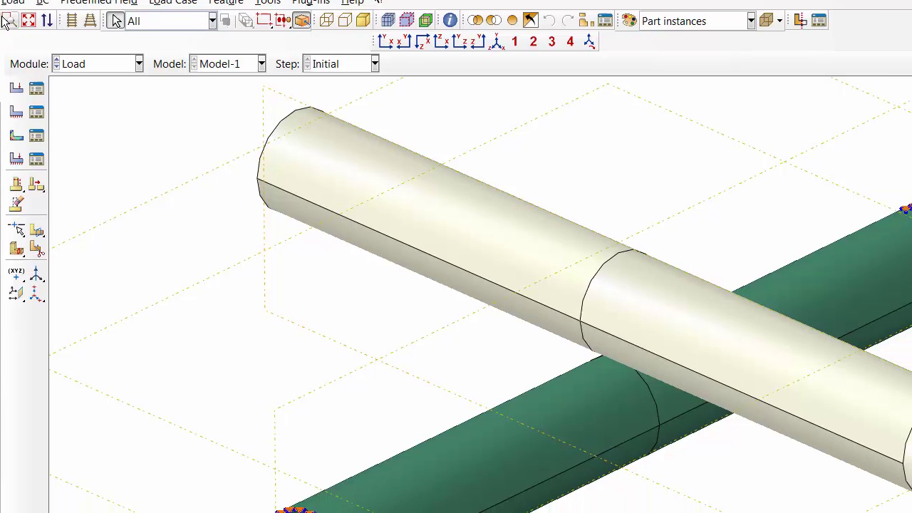
Measure the distance from the reference point to the vertex on the rim of the top pipe's open end.
left_click(4, 18)
left_click_drag(537, 125, 755, 329)
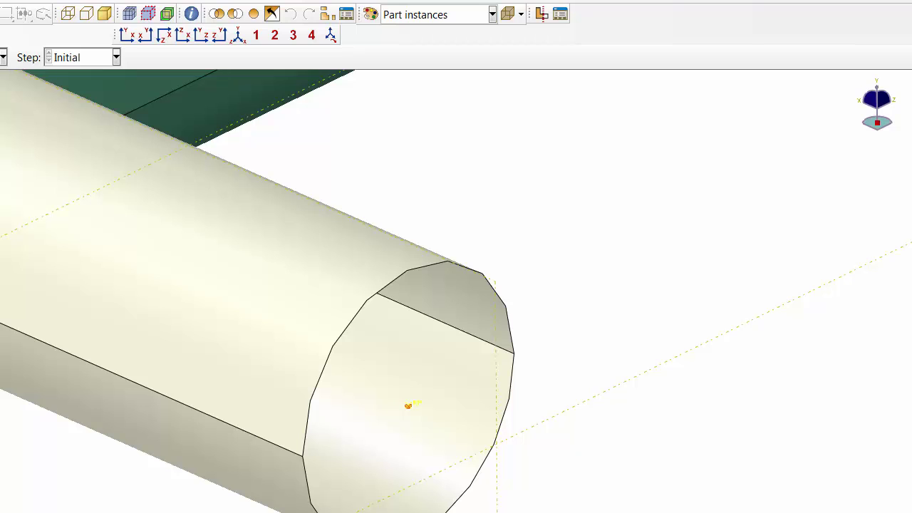
left_click(11, 2)
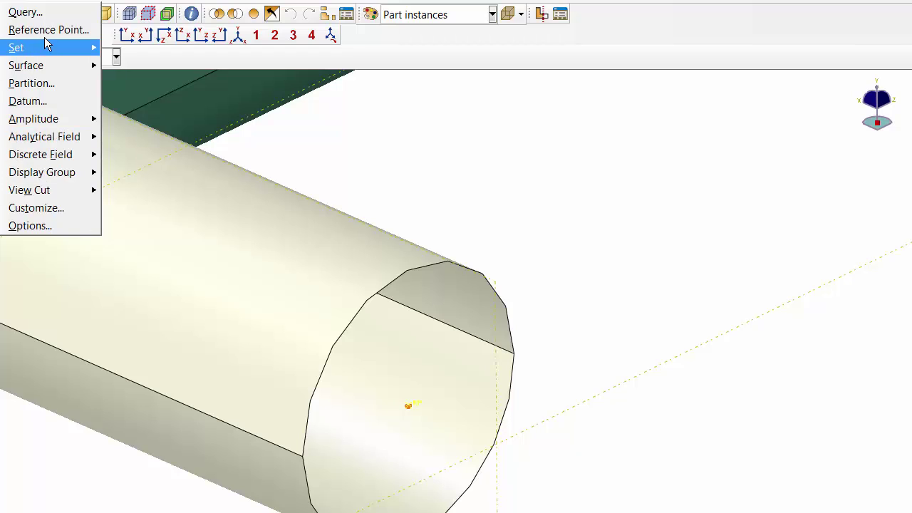
left_click(29, 12)
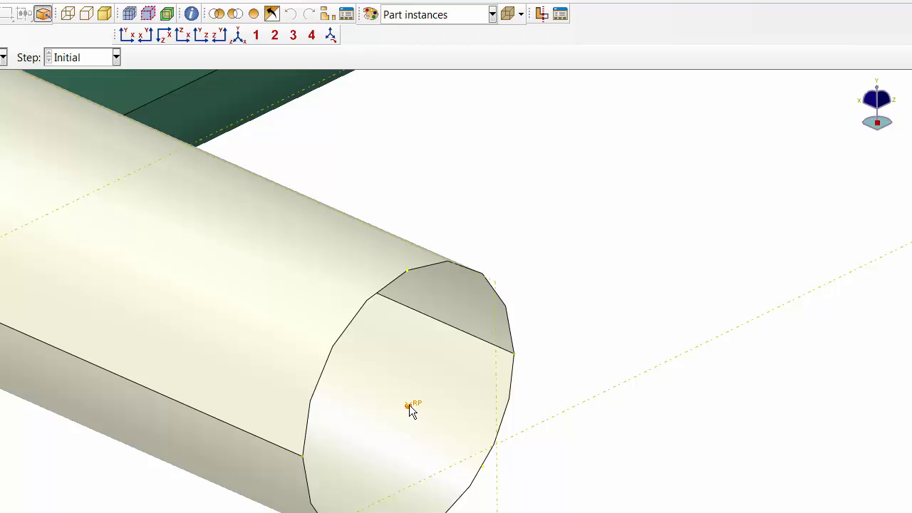
left_click(304, 456)
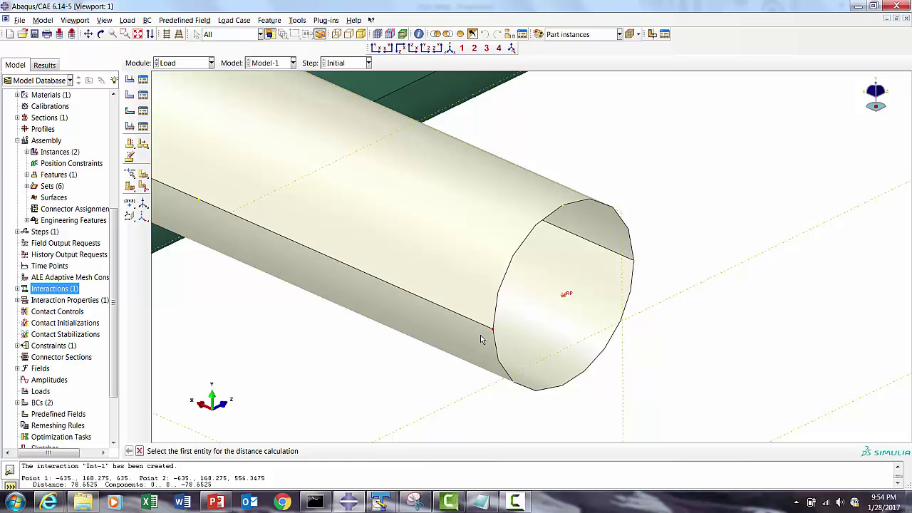
Start a mechanical Velocity predefined field named Rotation_Velocity in the Initial step.
left_click(138, 34)
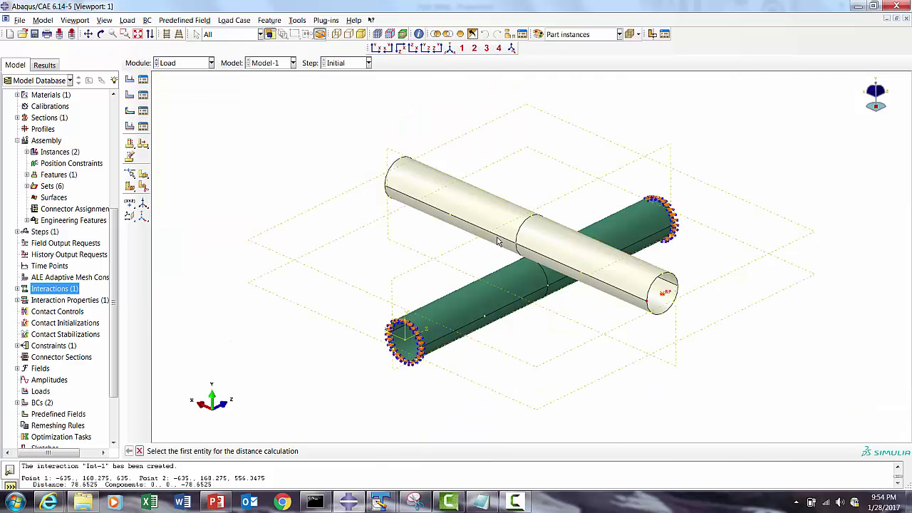
left_click(125, 34)
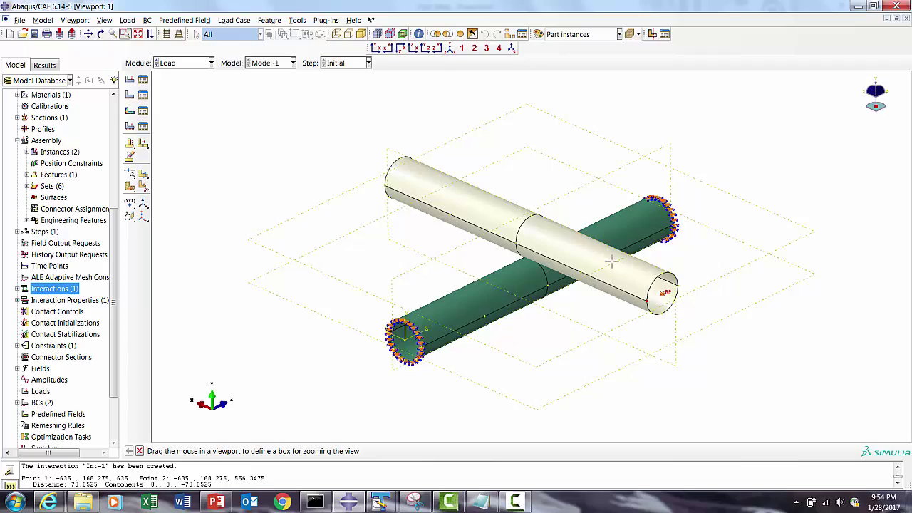
left_click_drag(611, 262, 734, 357)
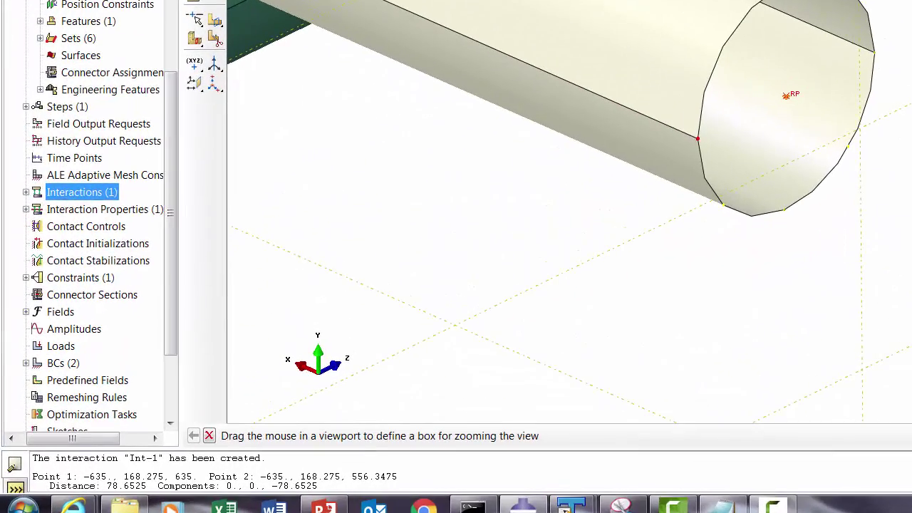
left_click(214, 2)
left_click(49, 256)
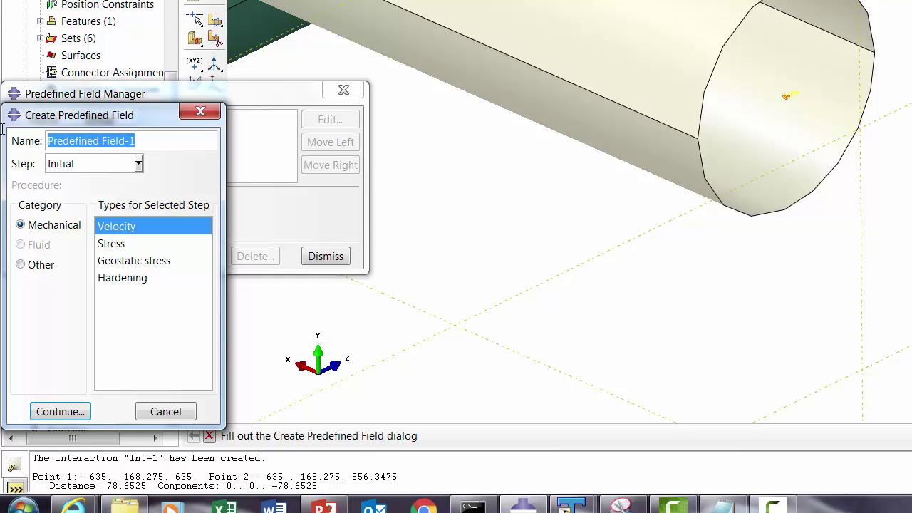
type("Rotatio")
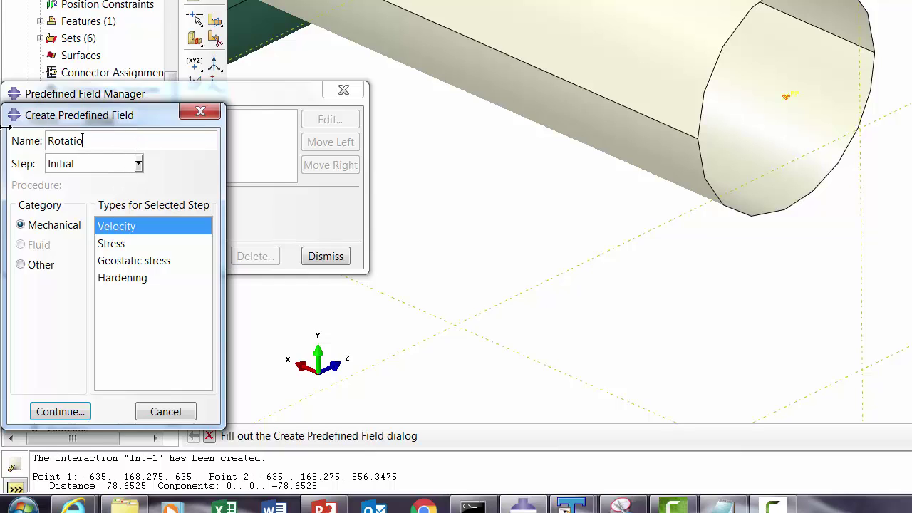
type("n_Velocity")
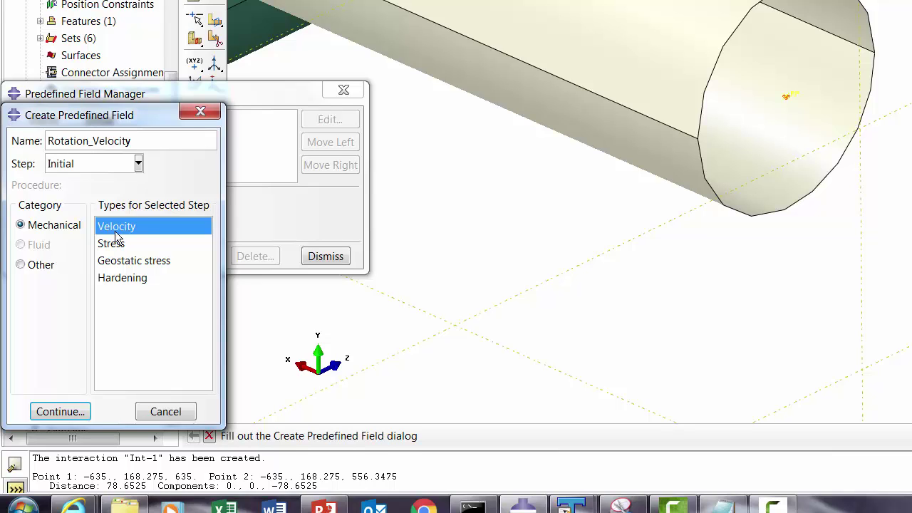
left_click(60, 411)
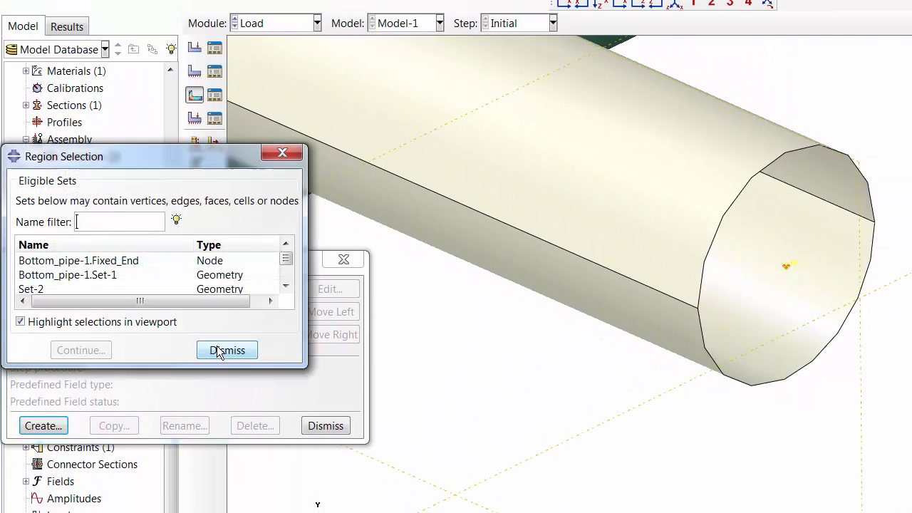
Assign the node set Top_pipe-1.Top_nodes_all as the region of the Rotation_Velocity predefined field.
left_click(287, 286)
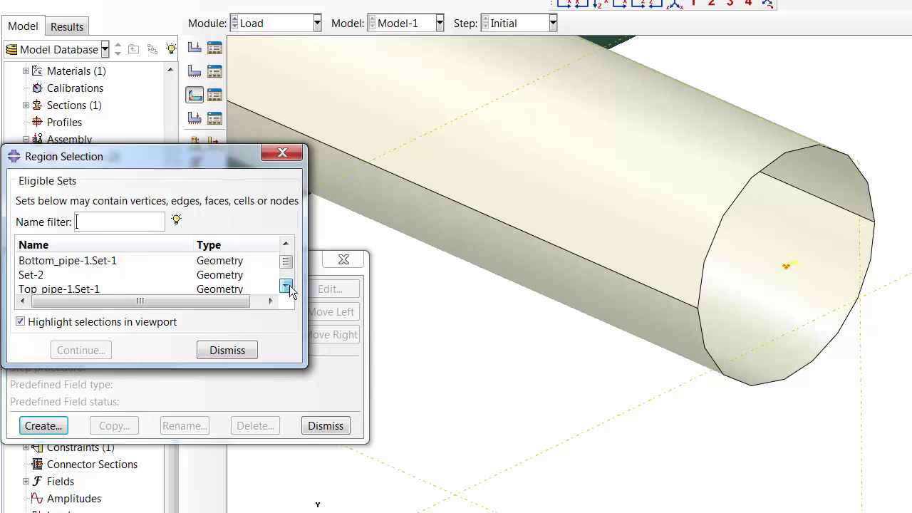
left_click(287, 286)
left_click(288, 286)
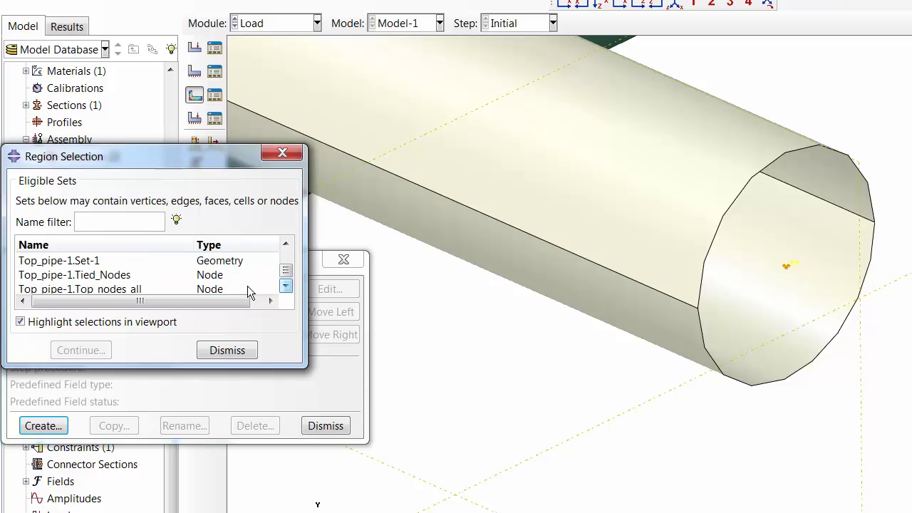
left_click(111, 291)
left_click(92, 352)
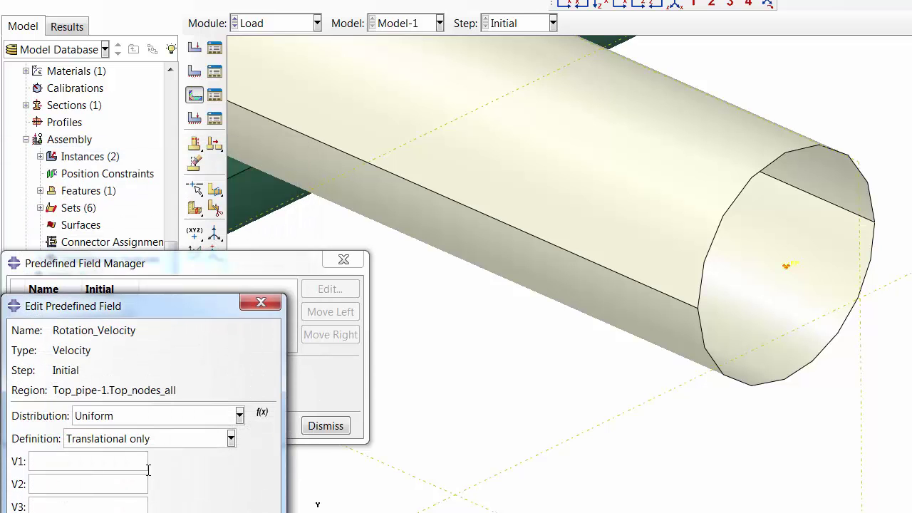
Define the Rotation_Velocity field as Rotational only with an angular velocity of 75 radians/time.
left_click(93, 439)
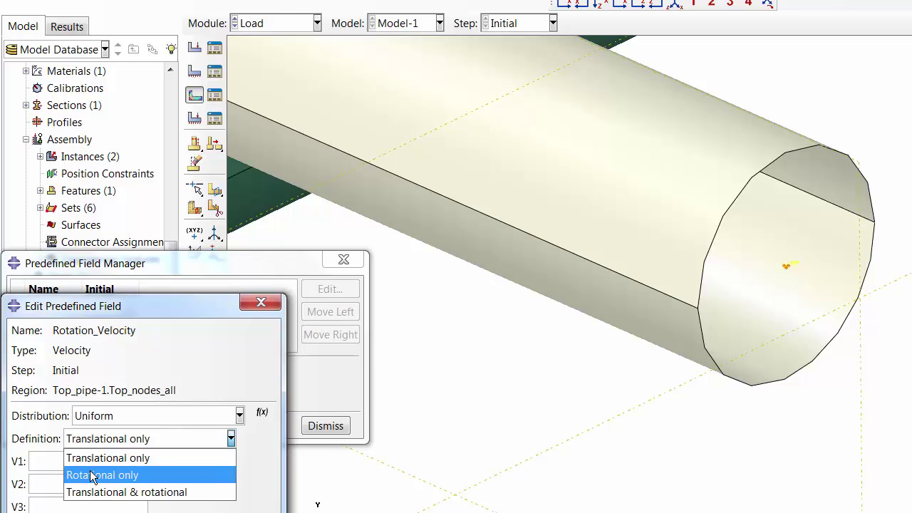
left_click(92, 475)
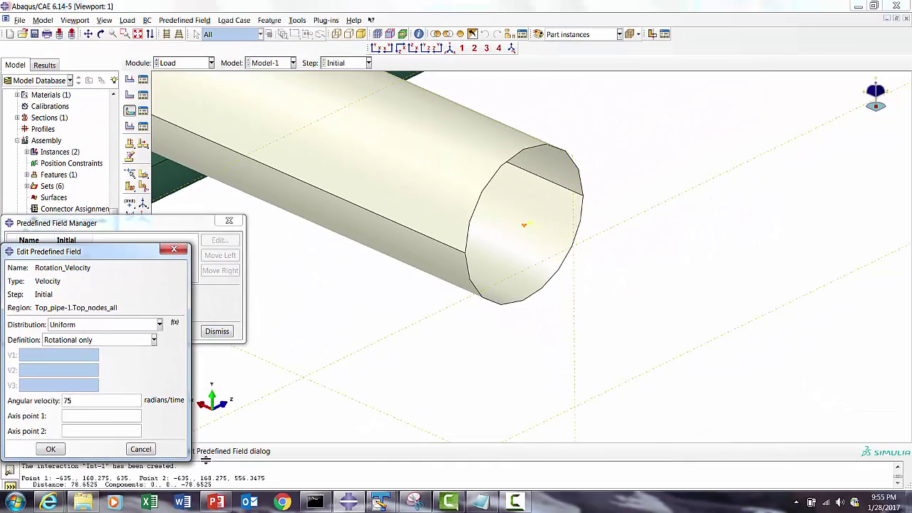
left_click(104, 474)
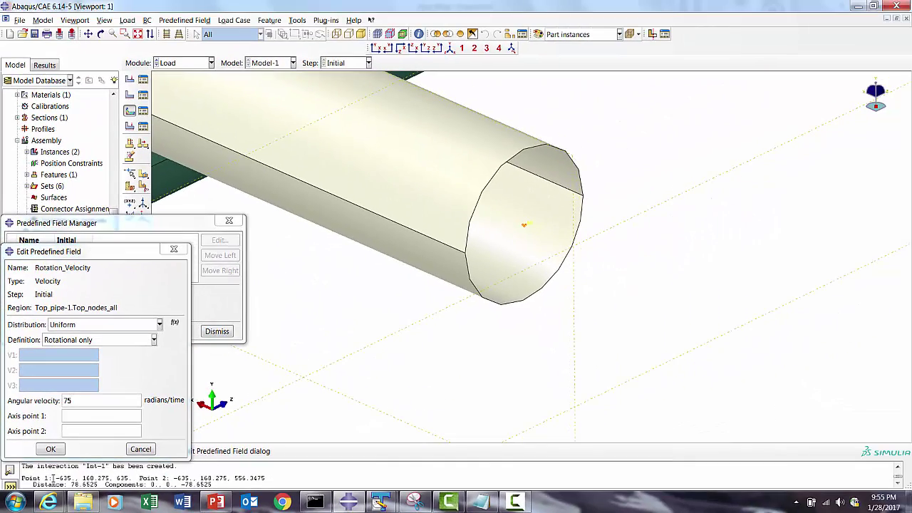
Set the rotation axis from the measured points, -635., 168.275, 635. and -635., 168.275, 556.3475, and finish the predefined field.
left_click_drag(53, 479, 129, 478)
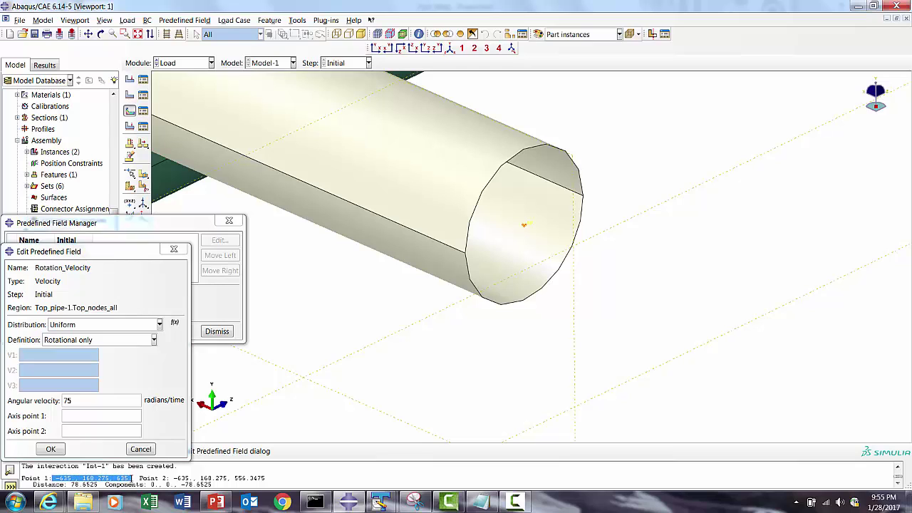
left_click(66, 421)
type("-635., 168.275, 635.")
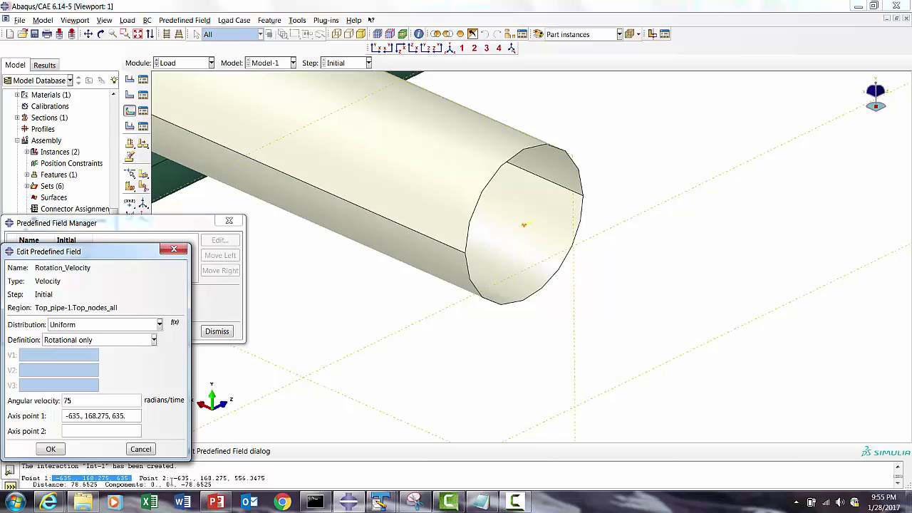
left_click(174, 478)
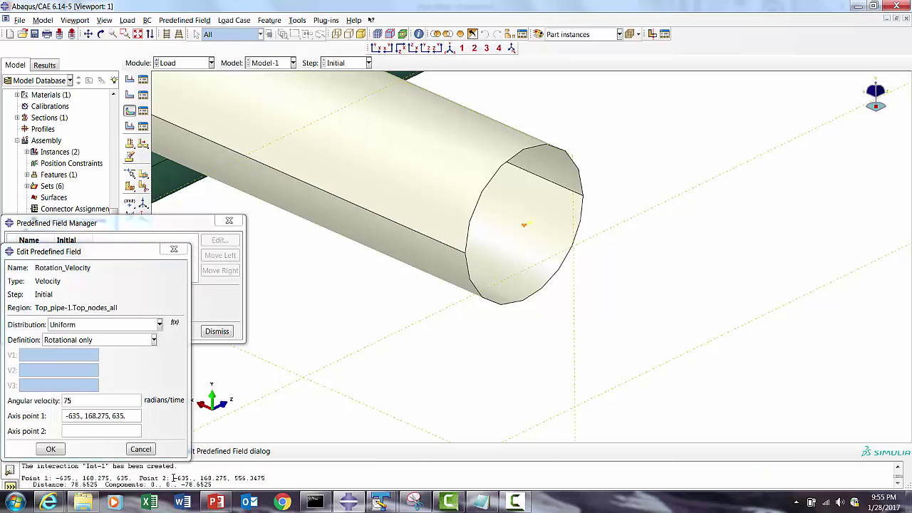
left_click_drag(174, 478, 263, 478)
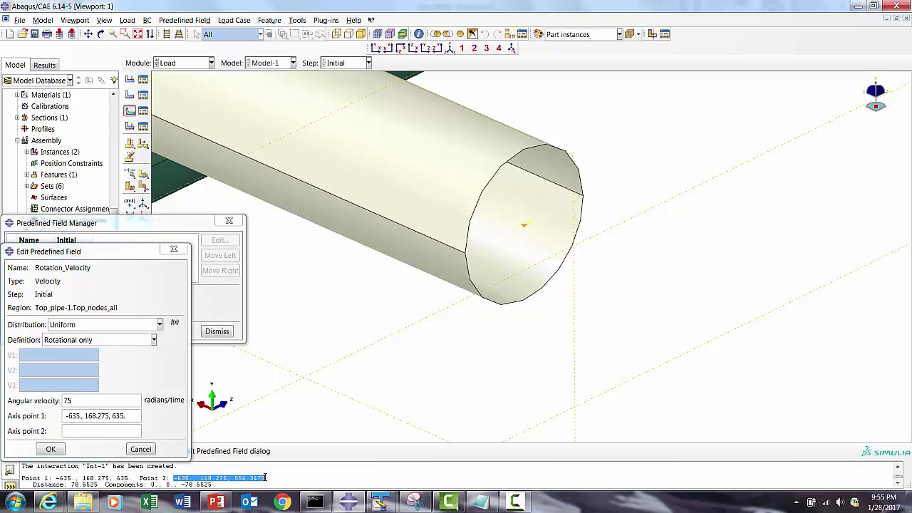
middle_click(73, 431)
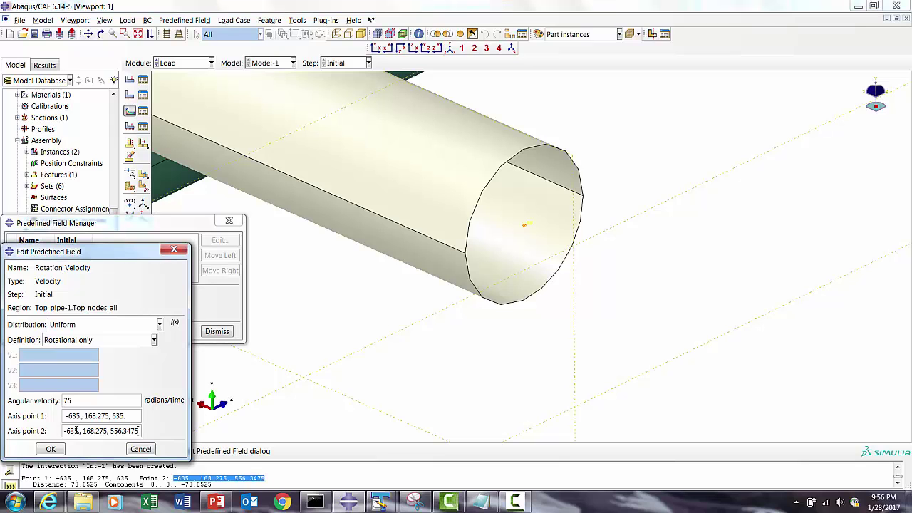
left_click(52, 449)
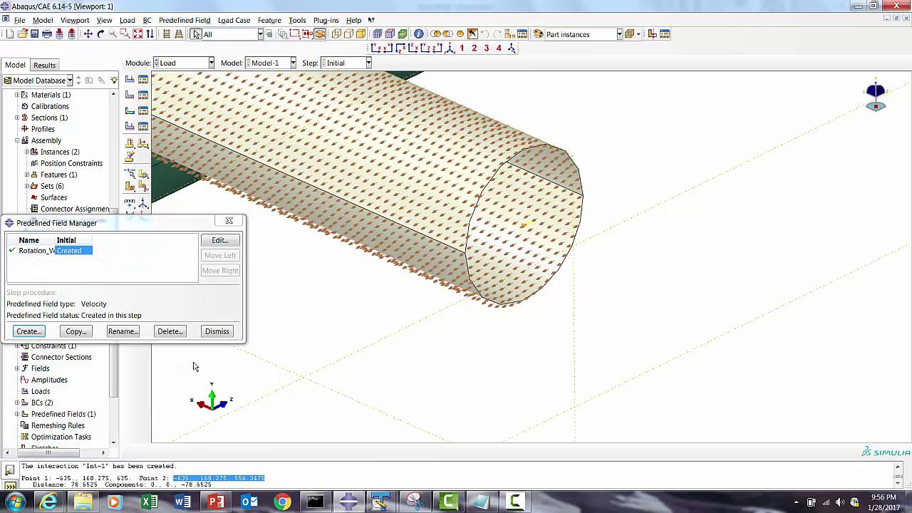
left_click(211, 332)
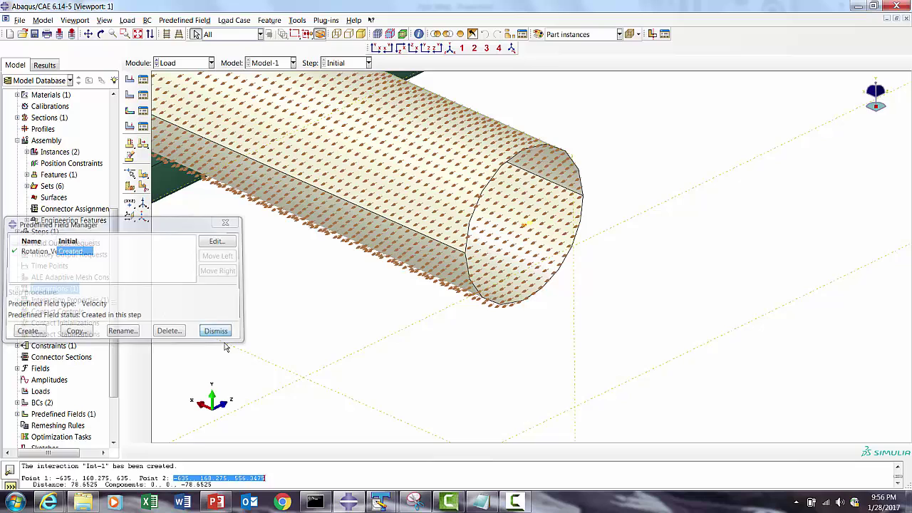
Create a Dynamic, Explicit step named Pipe_Whip after the Initial step in the Step module.
left_click(138, 34)
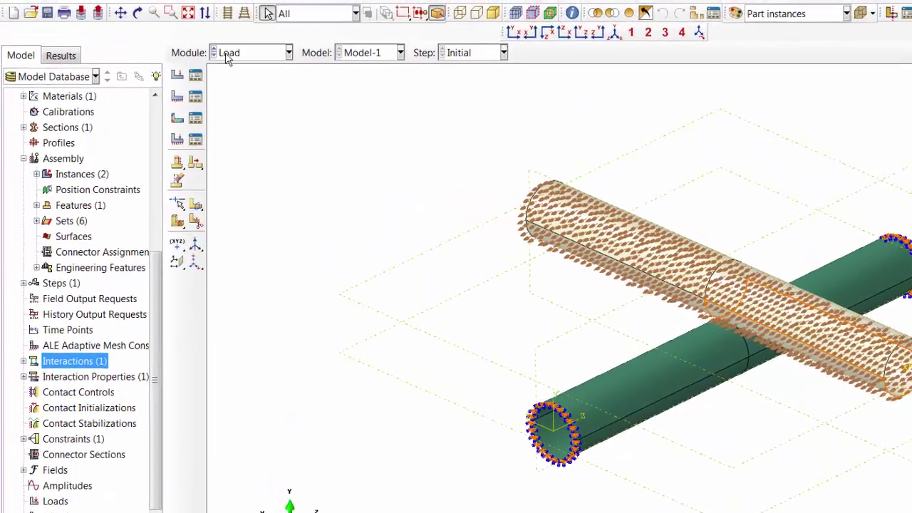
left_click(178, 62)
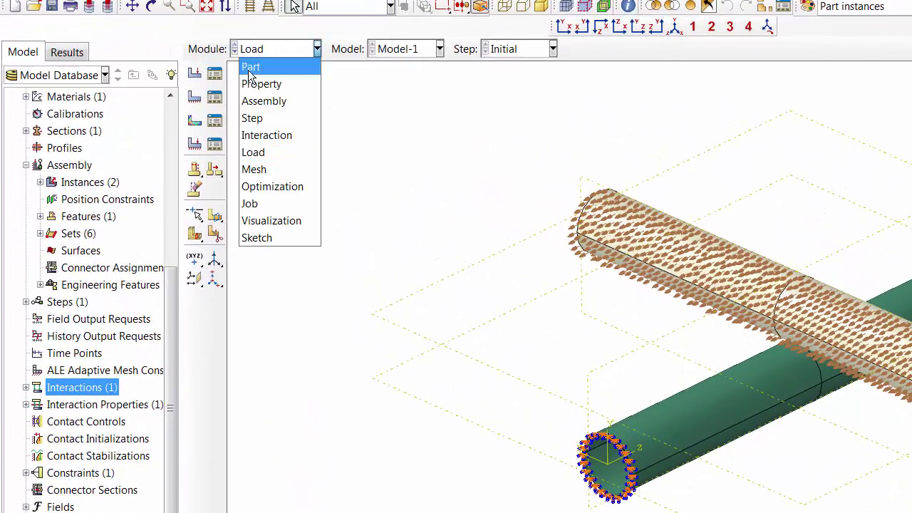
left_click(253, 118)
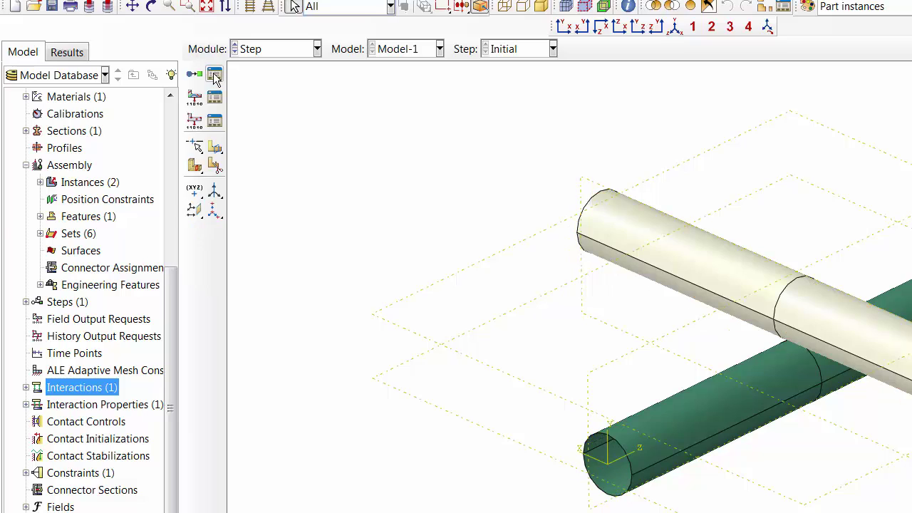
left_click(214, 77)
left_click(39, 201)
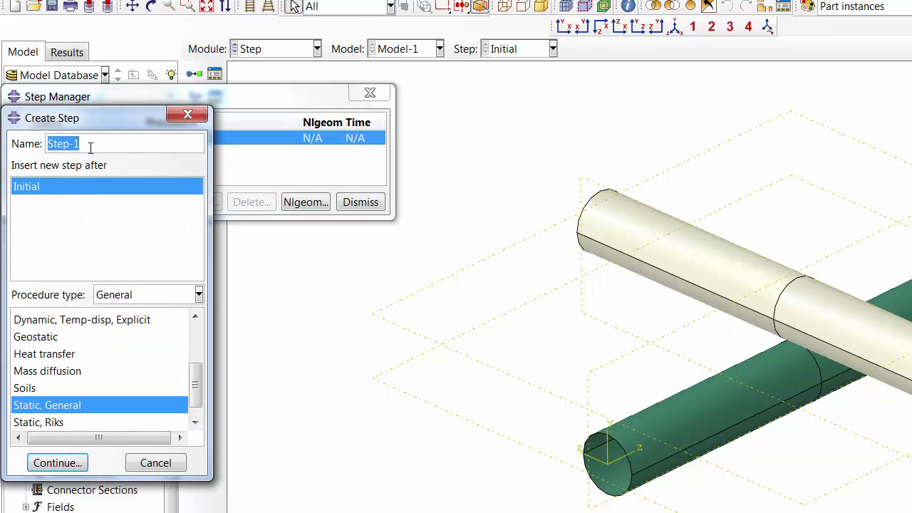
type("Pipe")
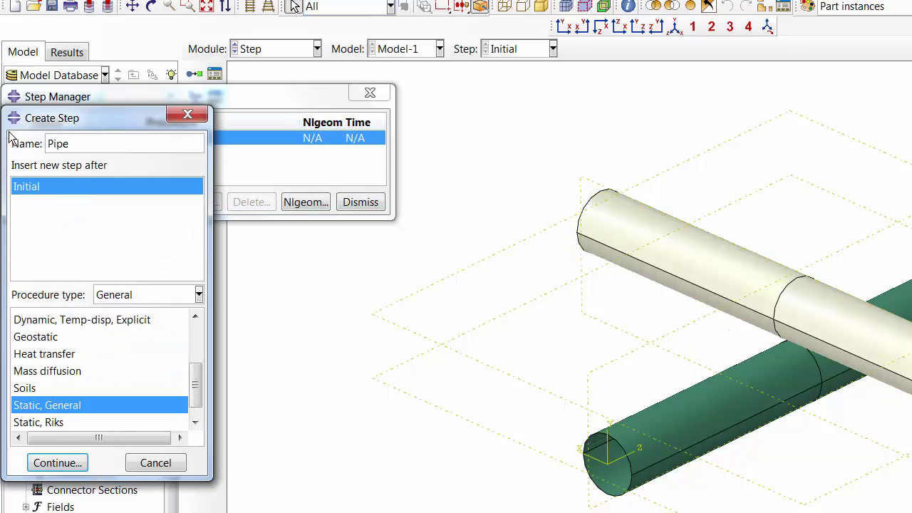
type("_Whip")
left_click_drag(193, 385, 193, 361)
left_click(92, 366)
left_click(79, 467)
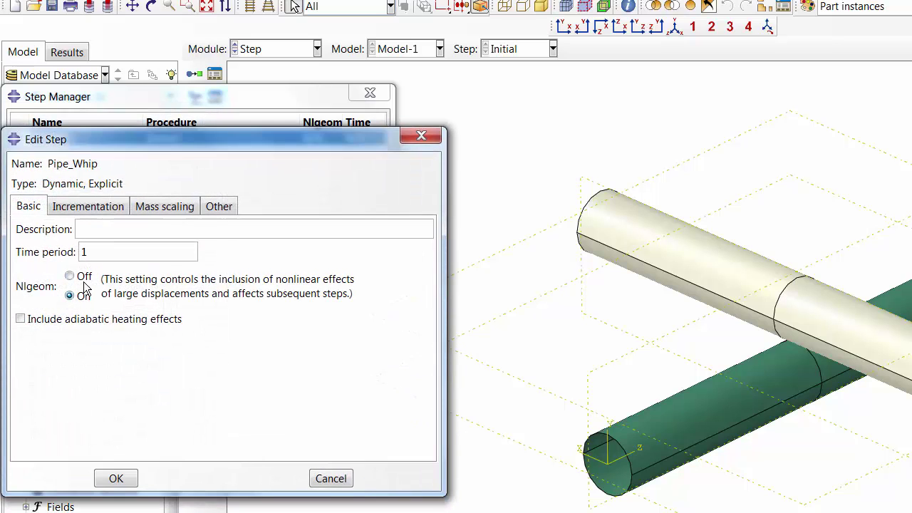
Give the Pipe_Whip step a time period of 0.015 and the description Pipe_Whip.
left_click_drag(97, 252, 51, 250)
type("0.015")
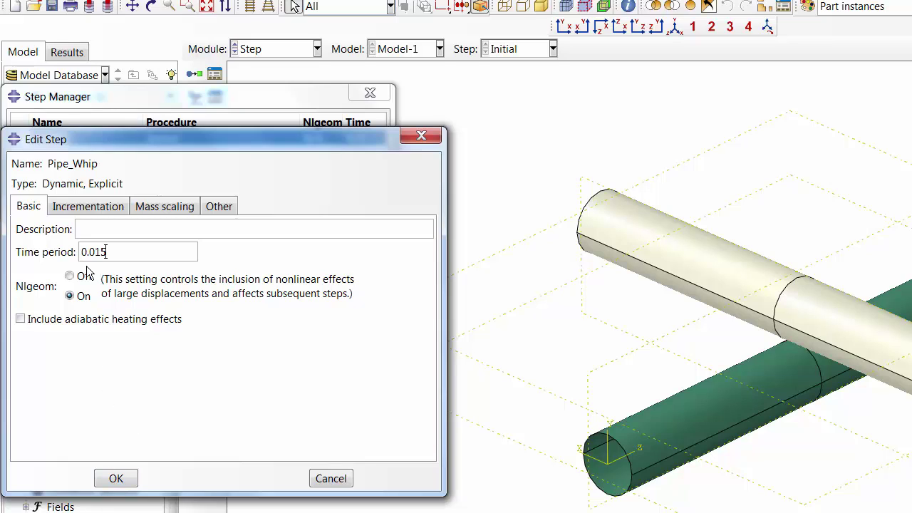
left_click(97, 230)
type("Pipe_Whip")
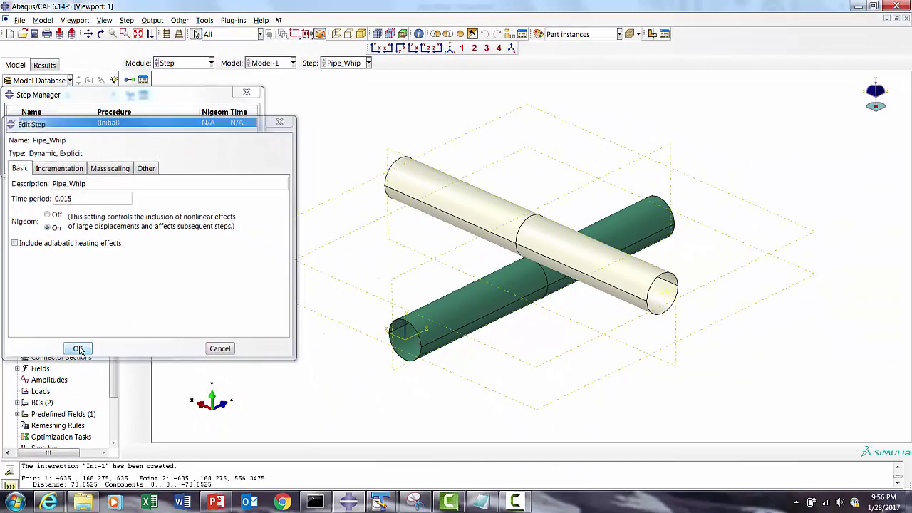
left_click(116, 478)
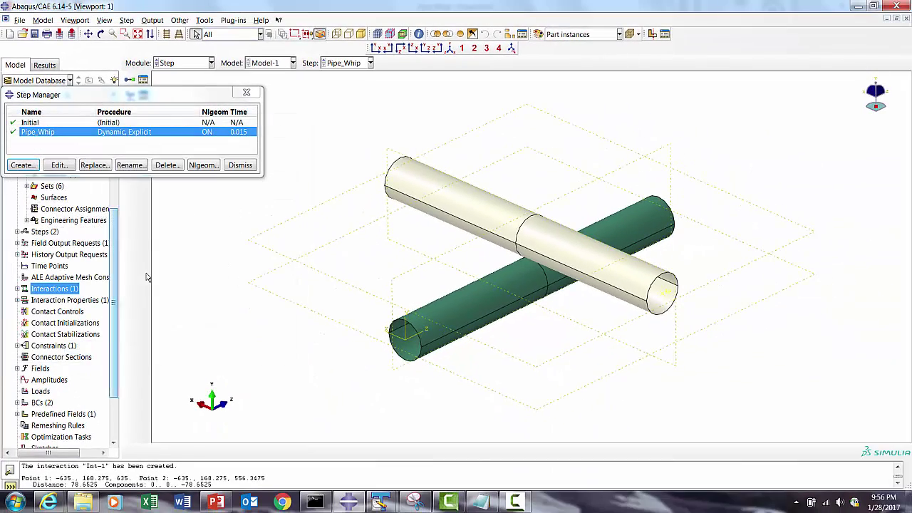
left_click(239, 165)
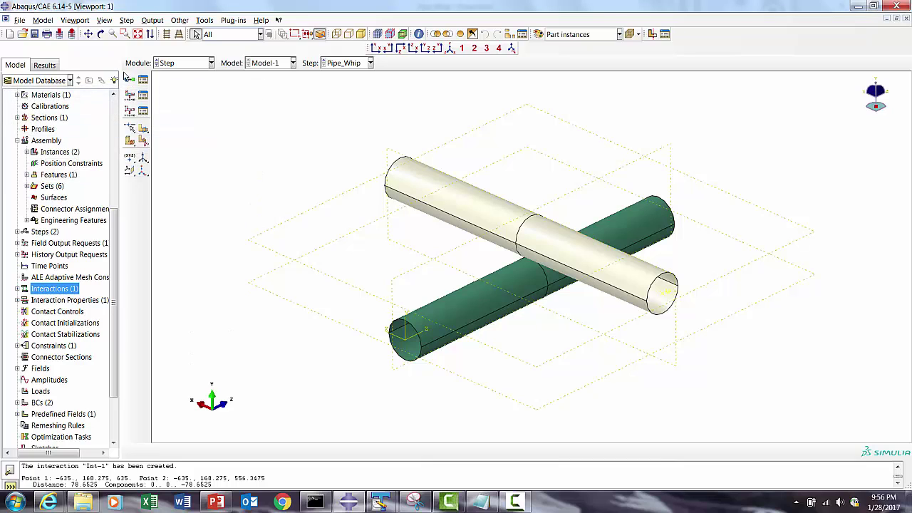
Create a full analysis job named Pipe_Whip from Model-1 in the Job module.
left_click(178, 64)
left_click(167, 166)
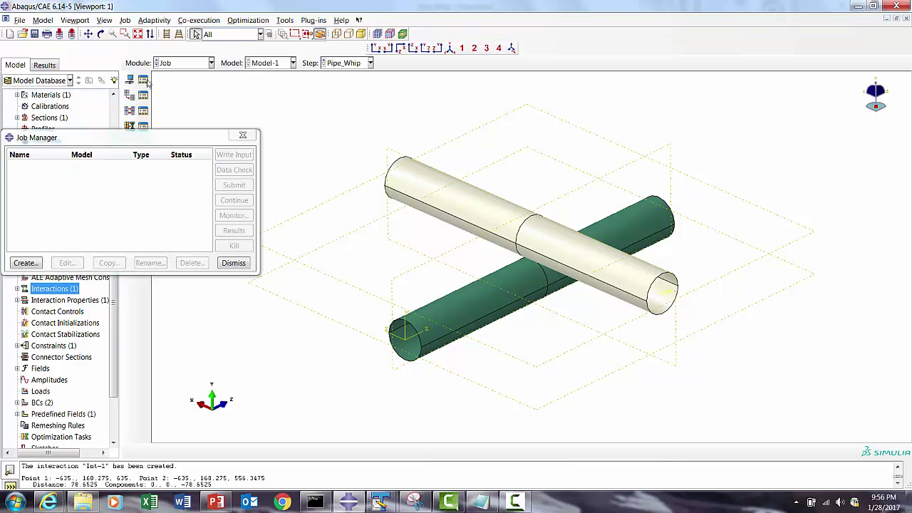
left_click(37, 263)
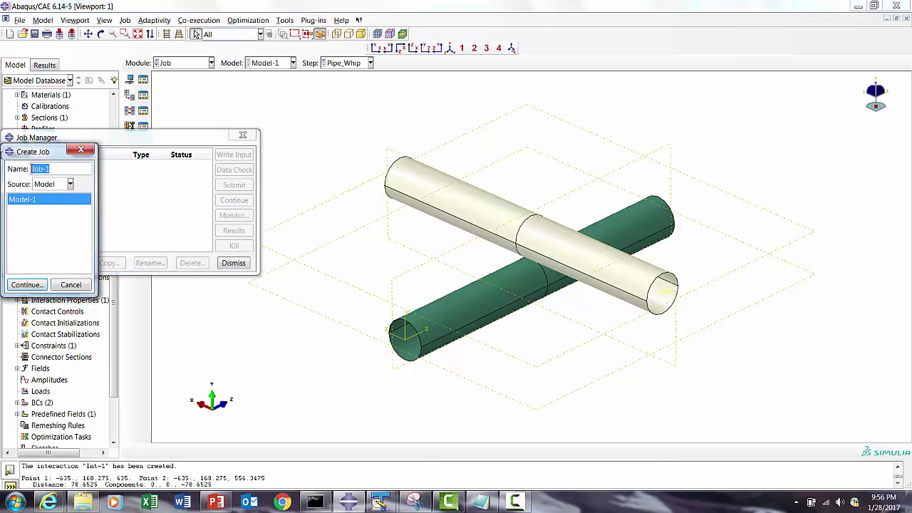
type("Pipe_Whip")
left_click(27, 284)
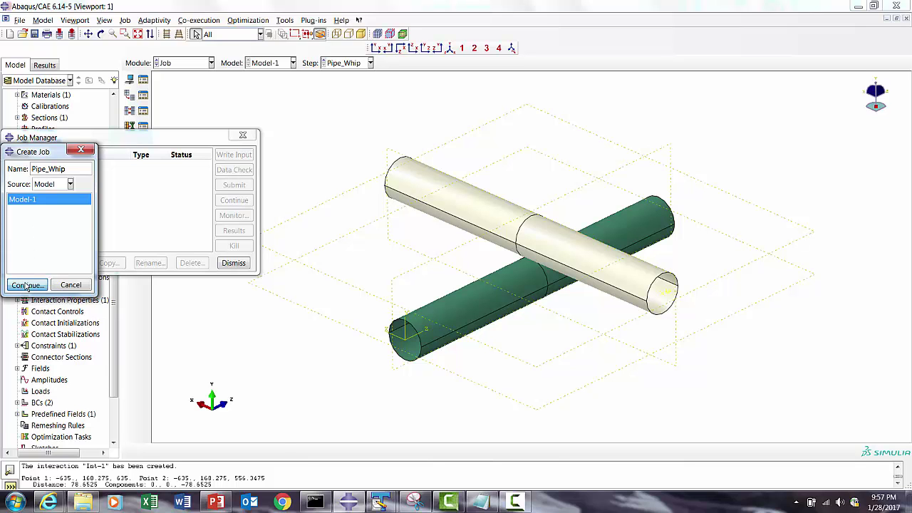
left_click(76, 427)
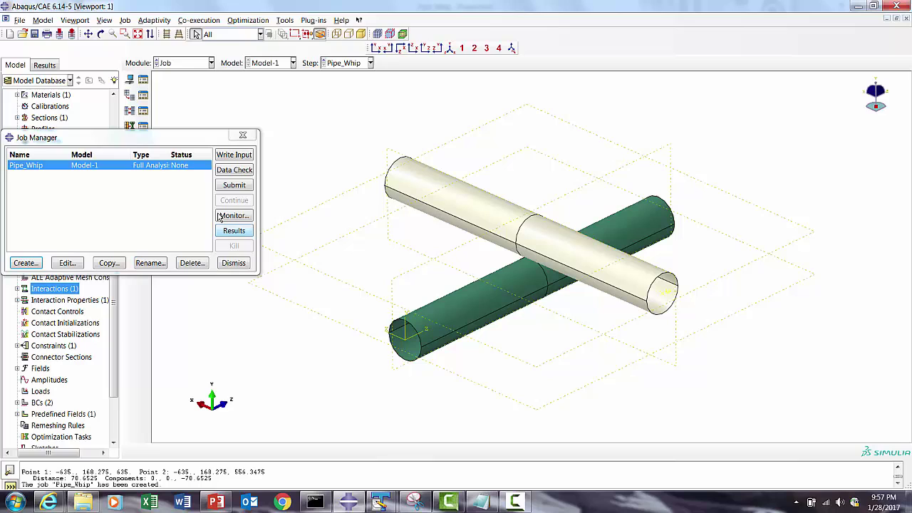
Run a data check on the Pipe_Whip job and submit it for analysis, overwriting the existing job files.
left_click(226, 171)
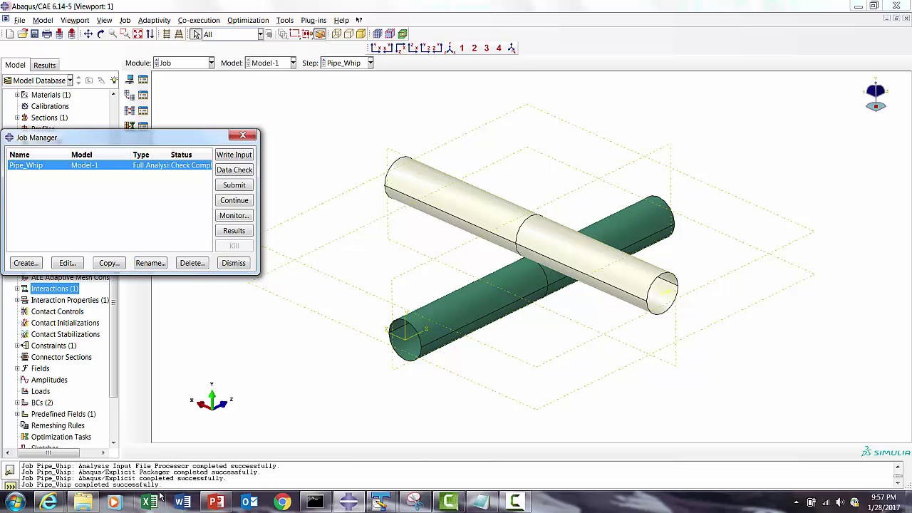
left_click(227, 186)
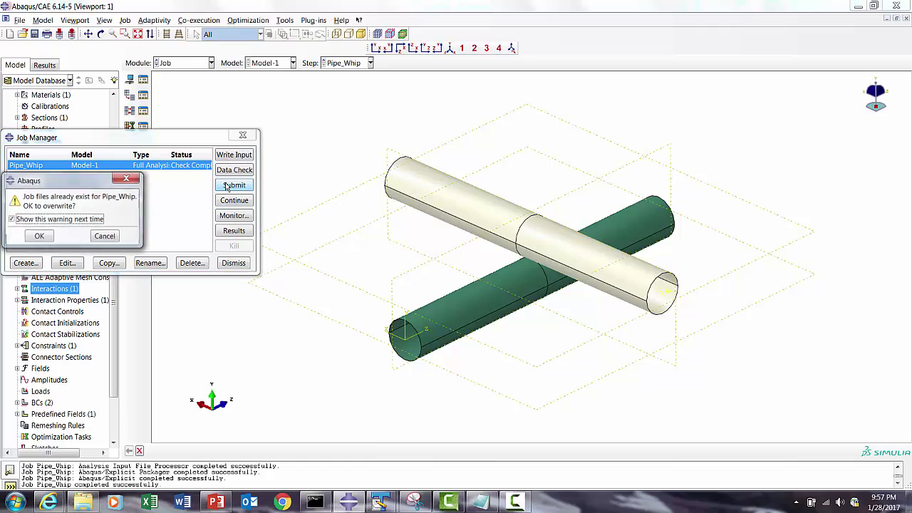
left_click(39, 235)
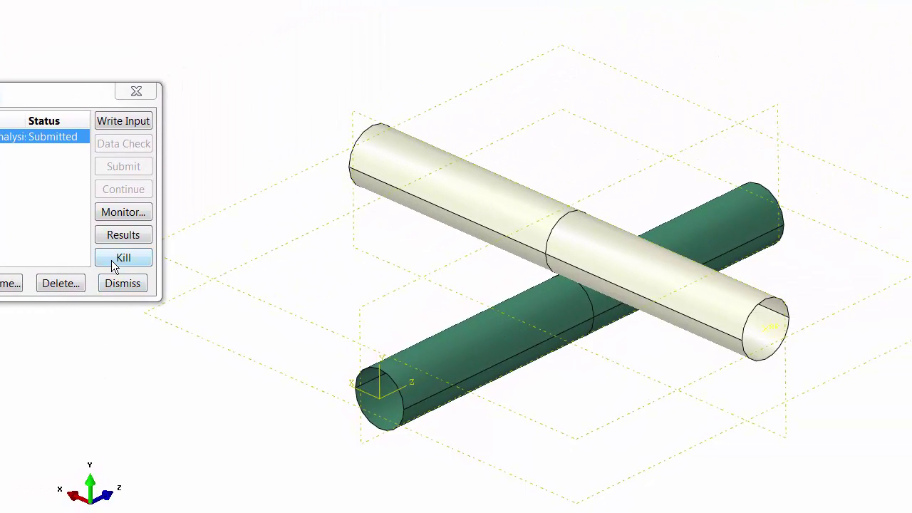
Try to open the results of the submitted Pipe_Whip job.
left_click(119, 239)
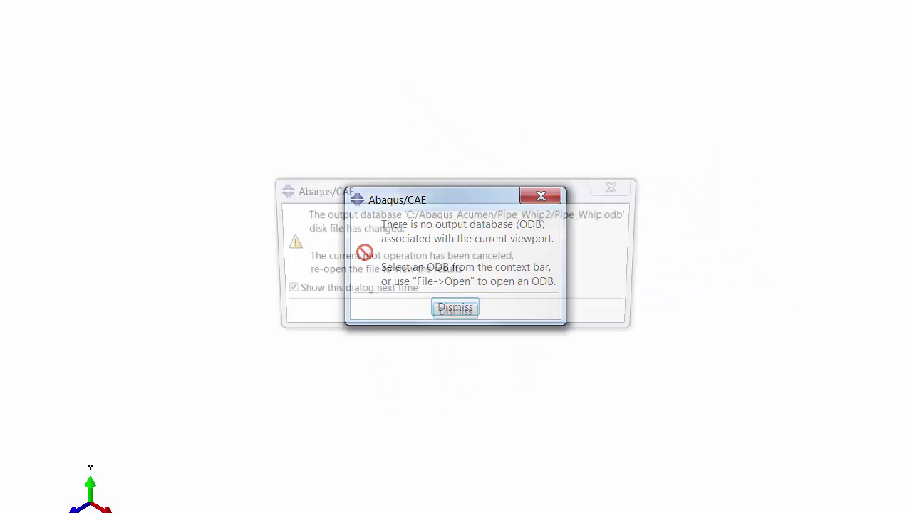
left_click(461, 311)
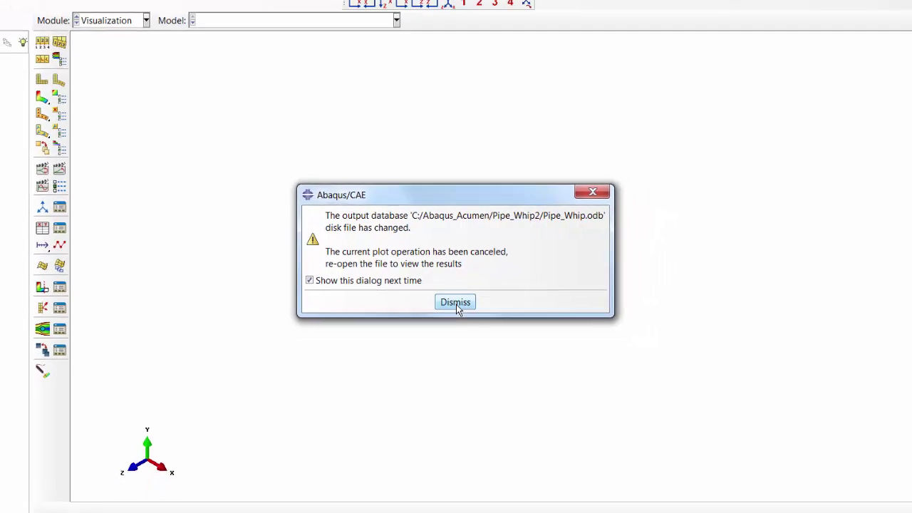
left_click(459, 319)
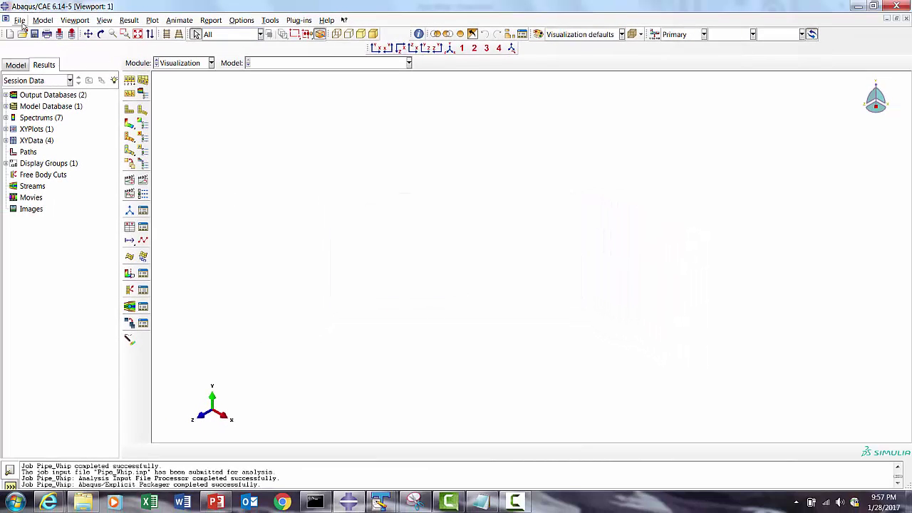
Return to the Job module and open the Pipe_Whip job's output database for viewing.
left_click(180, 63)
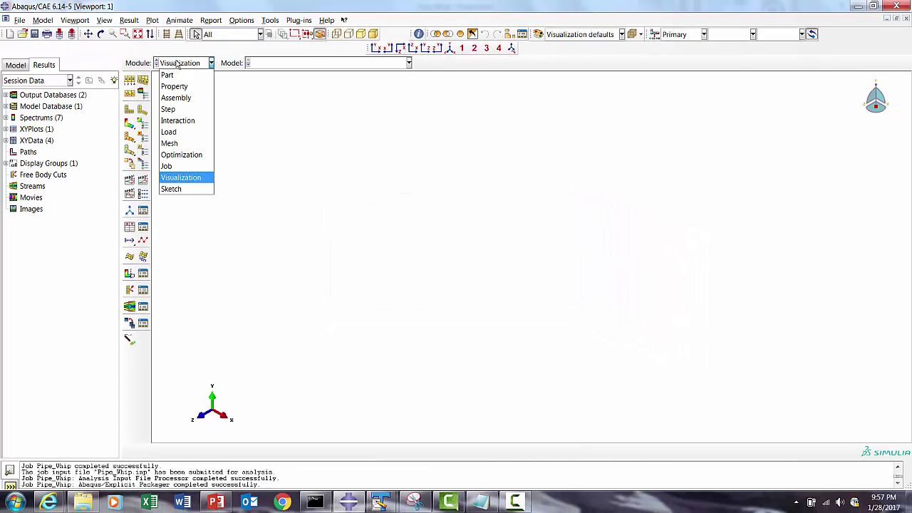
left_click(168, 166)
left_click(234, 231)
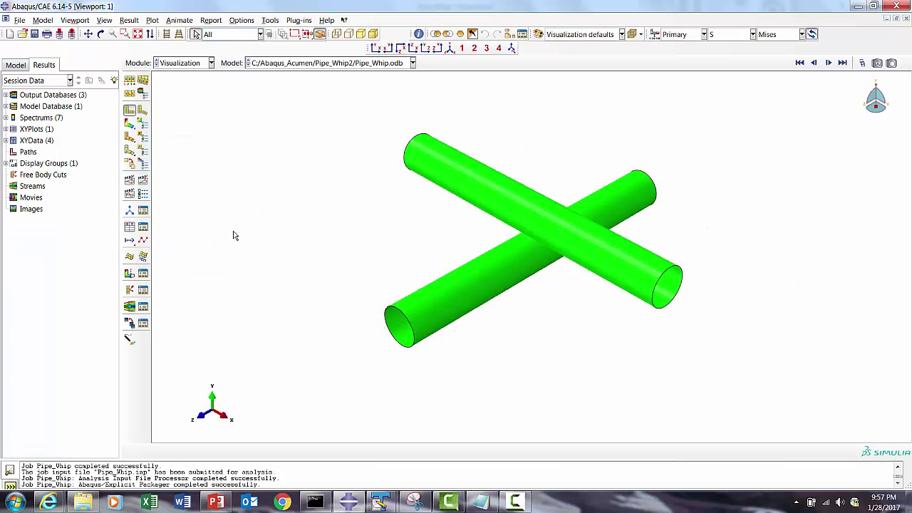
Show the Mises stress contours on the deformed pipes, animate their time history and orbit to view the impact from another side.
left_click(144, 183)
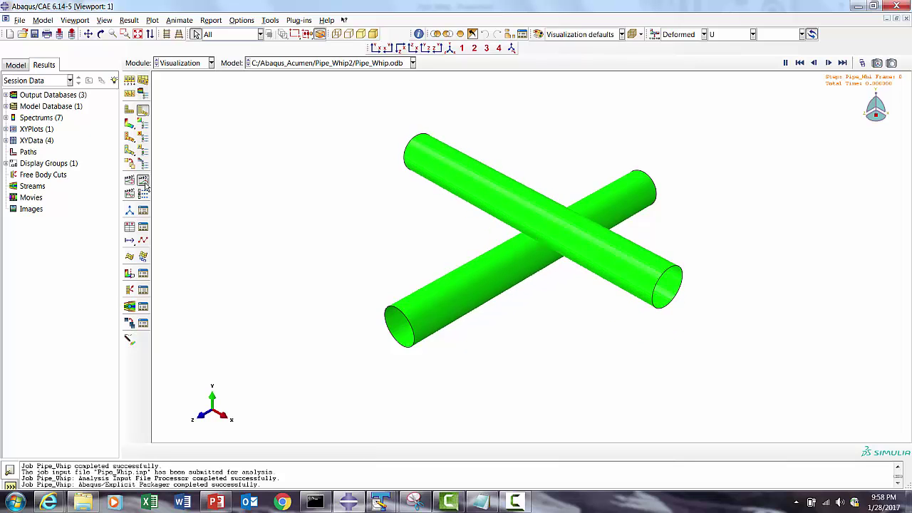
left_click(130, 125)
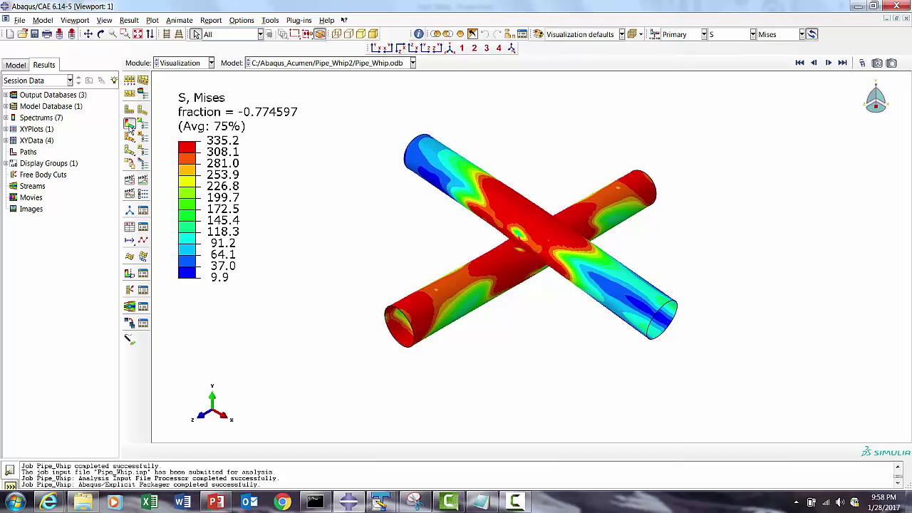
left_click(143, 182)
left_click(143, 183)
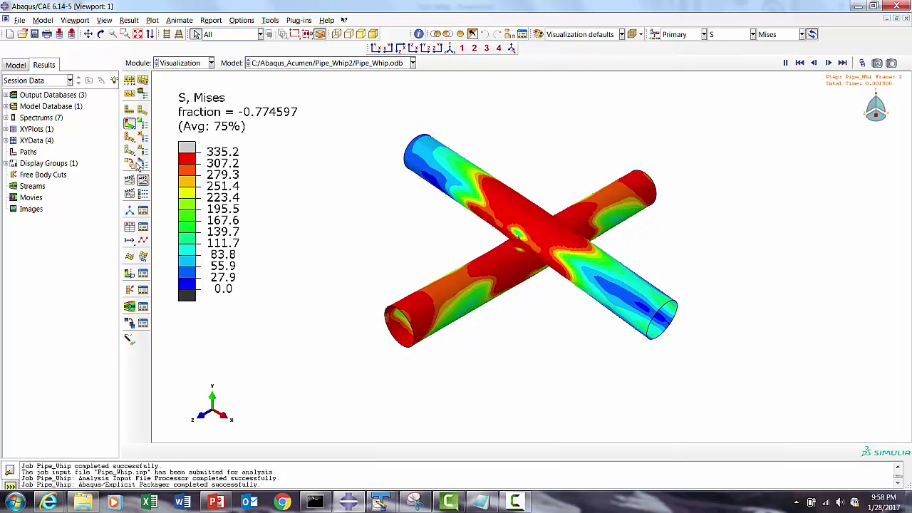
left_click(100, 34)
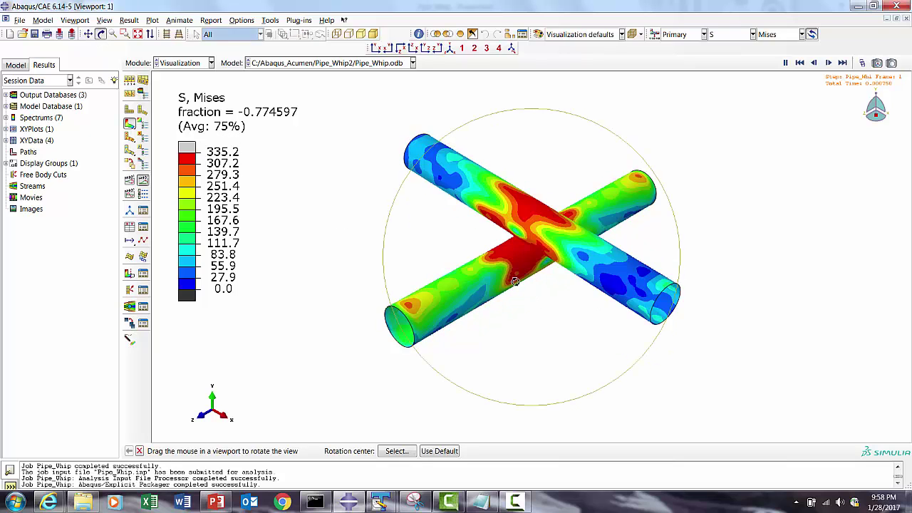
left_click_drag(456, 183, 397, 235)
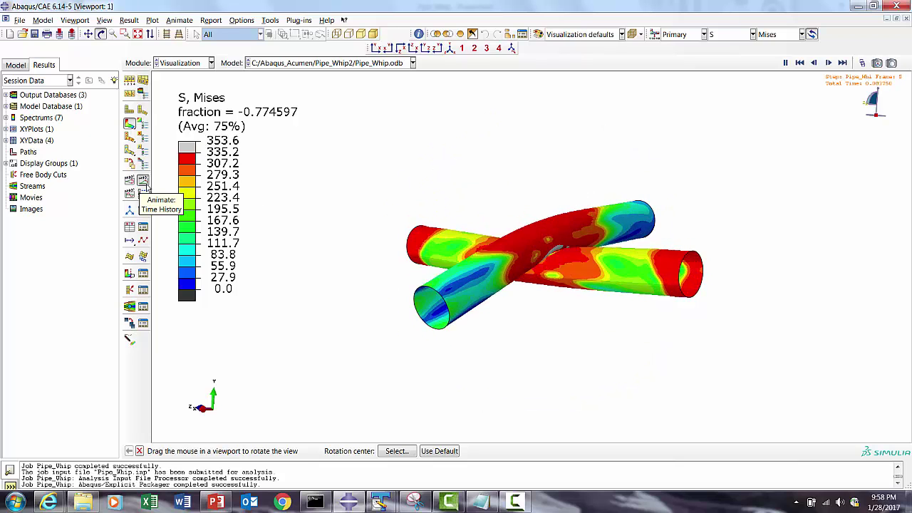
Restart the time-history animation and examine the Mises stress at the pipe impact from several angles.
left_click(144, 181)
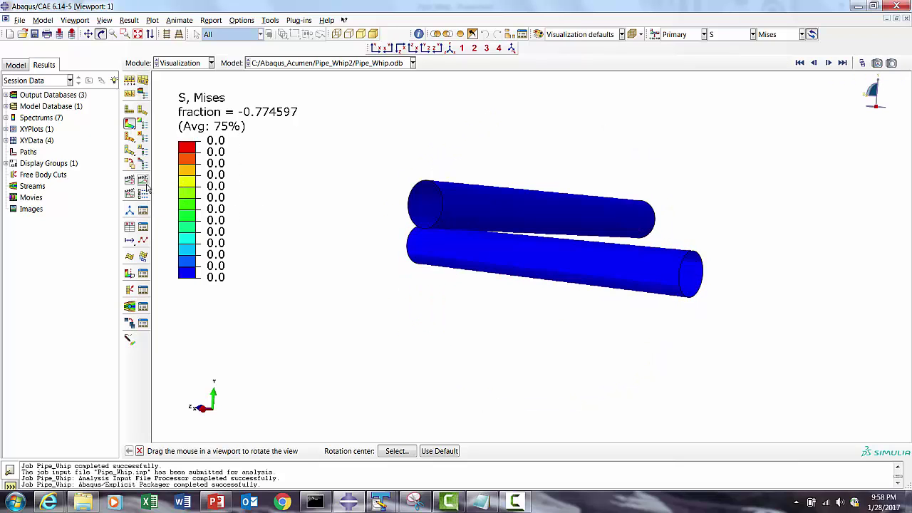
left_click(144, 183)
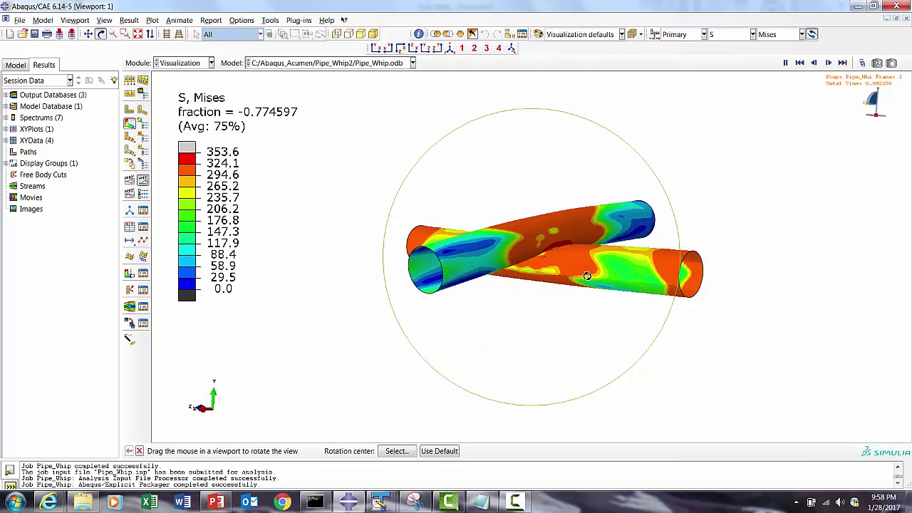
left_click_drag(590, 257, 583, 303)
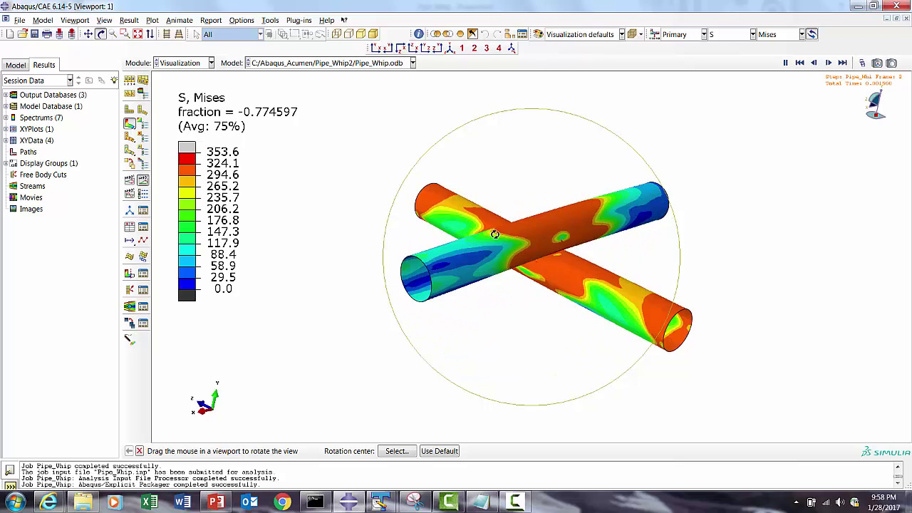
left_click_drag(706, 220, 526, 212)
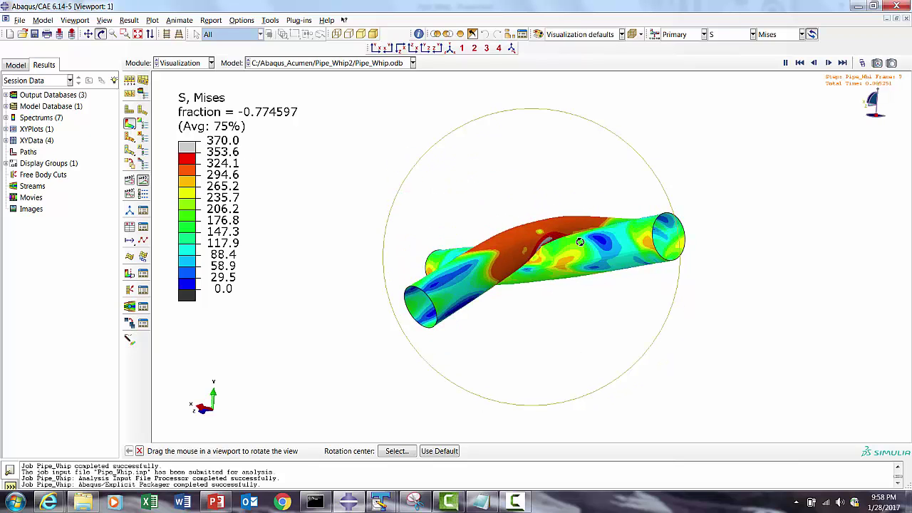
left_click_drag(620, 278, 621, 311)
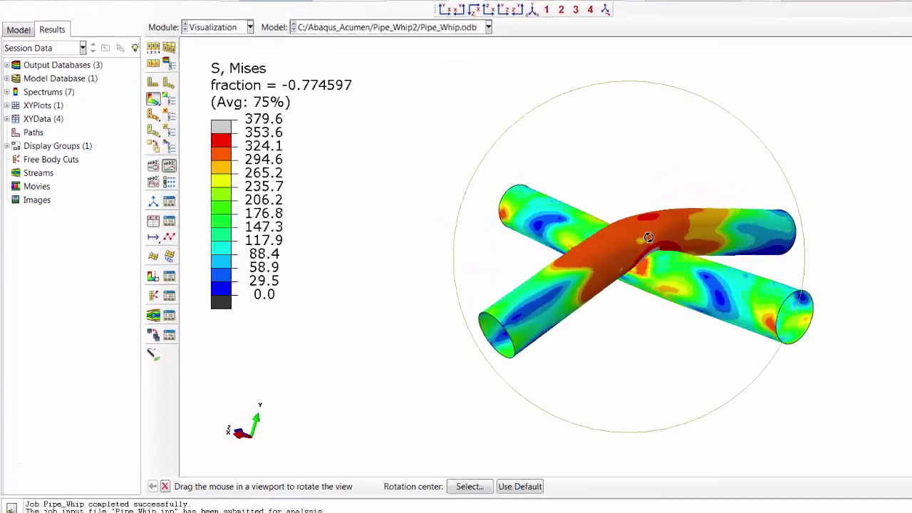
left_click_drag(784, 233, 776, 293)
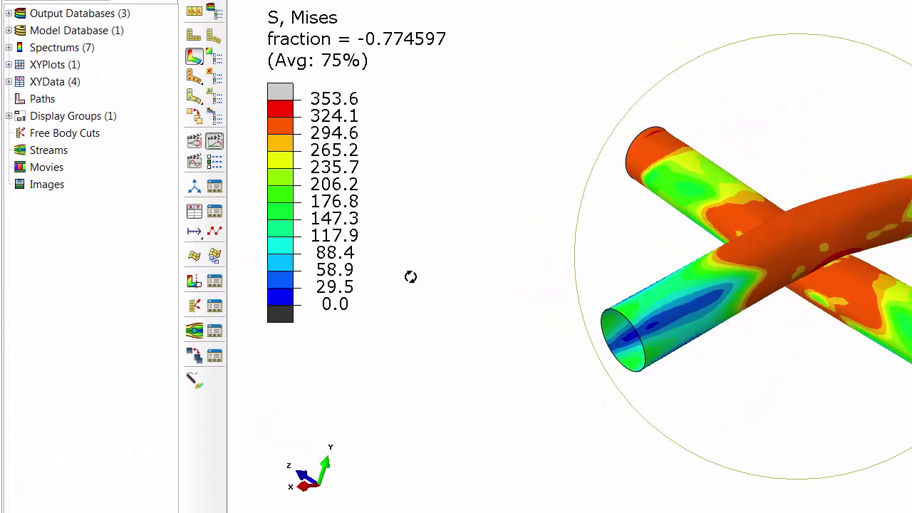
Show the Z-Plane view cut through the pipes and inspect the deforming cross-section from the front.
left_click(194, 233)
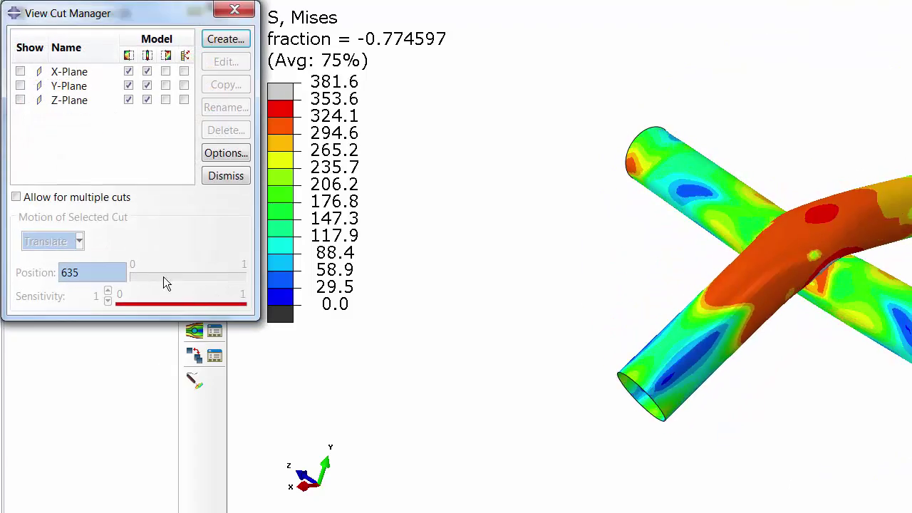
left_click(19, 100)
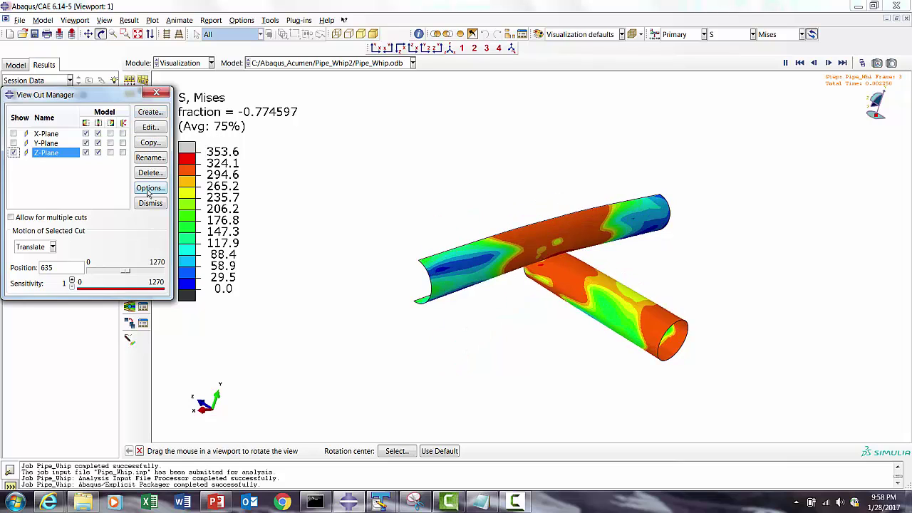
left_click(150, 203)
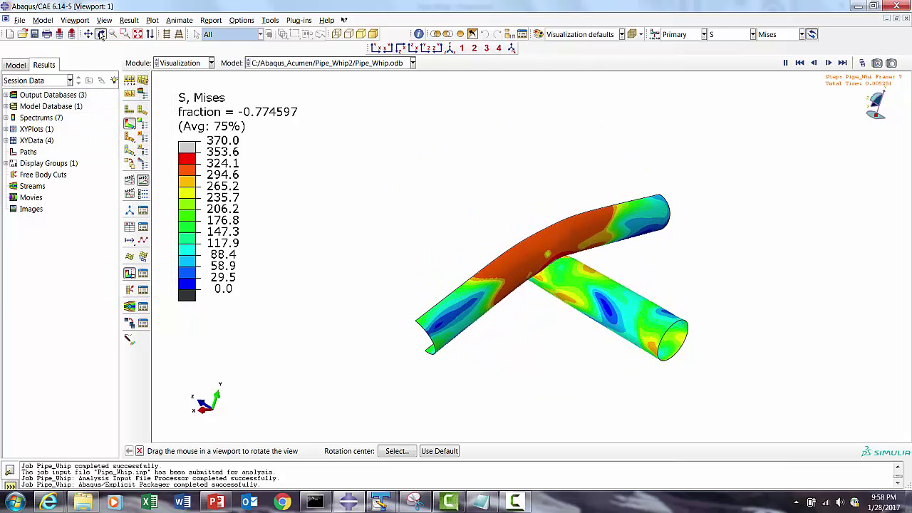
left_click(101, 35)
left_click(102, 34)
left_click_drag(393, 277, 560, 335)
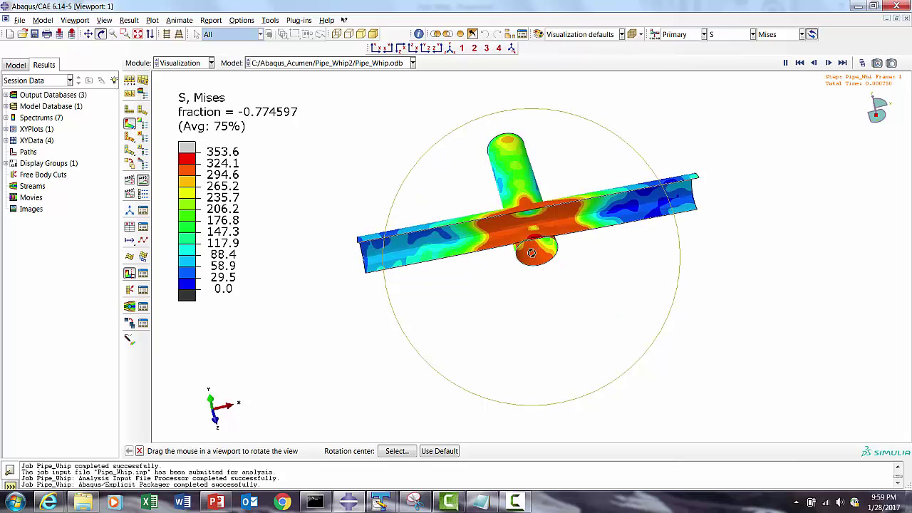
left_click_drag(534, 248, 544, 245)
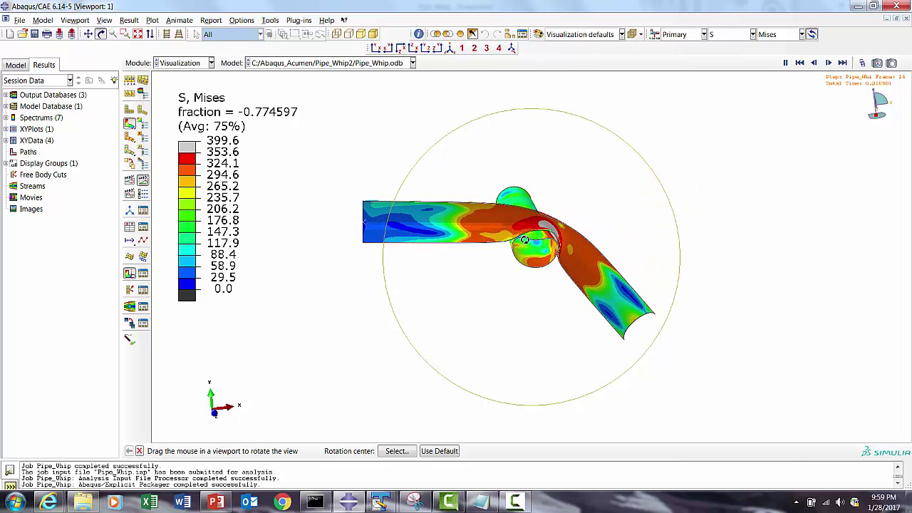
Stop and replay the time-history animation of the cut pipes.
left_click(144, 181)
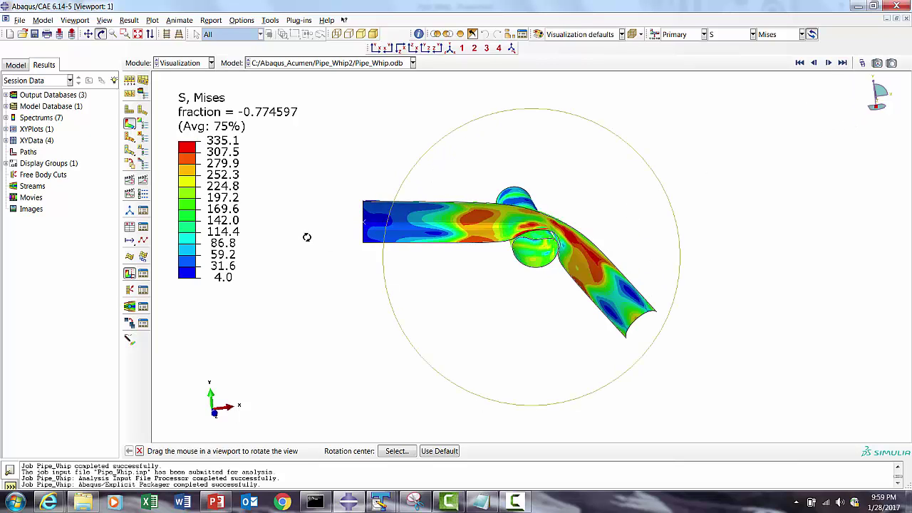
left_click(144, 181)
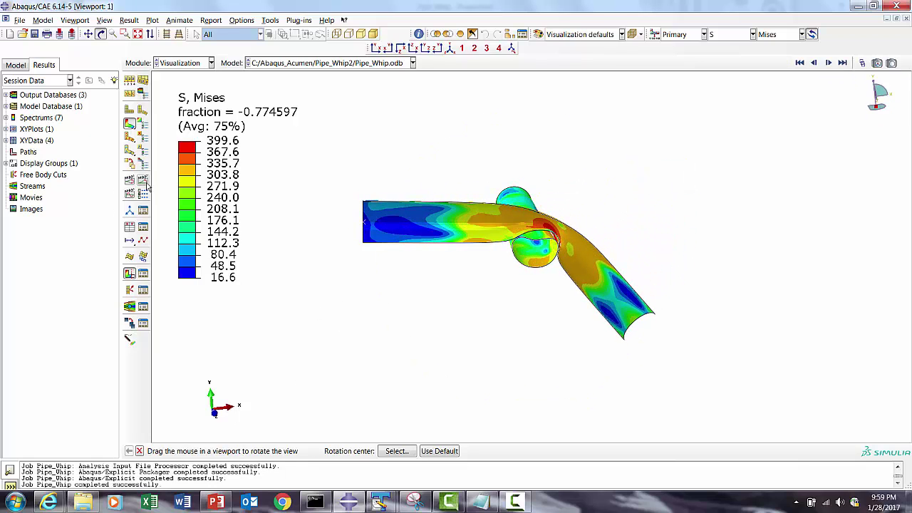
left_click(146, 184)
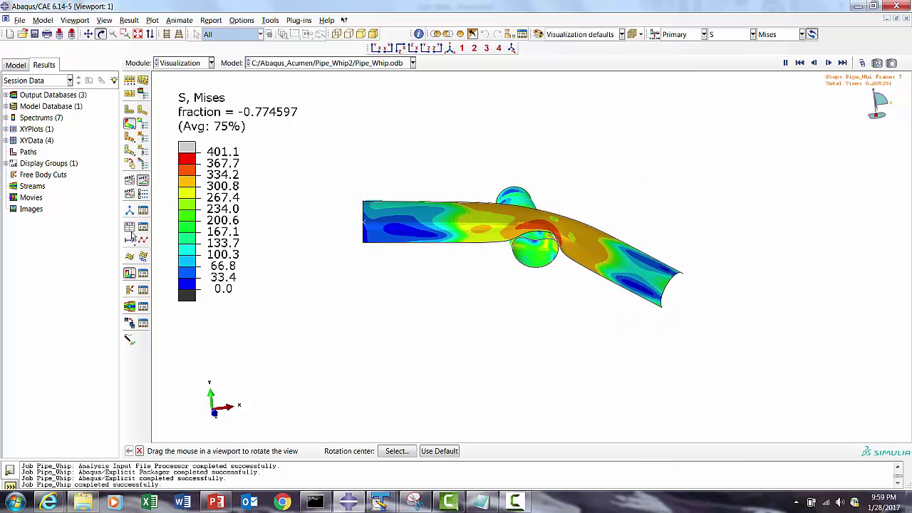
Turn off the Z-Plane view cut and view the complete pipes during the animation.
left_click(142, 276)
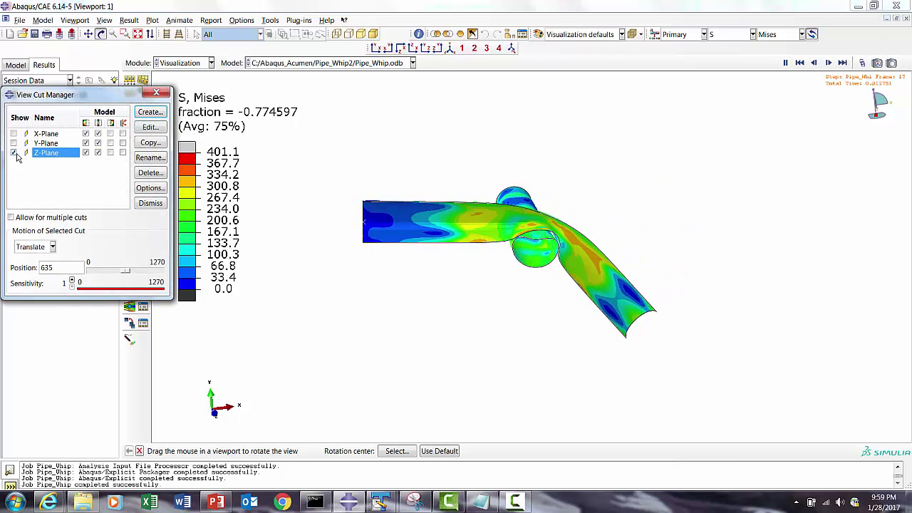
left_click(14, 152)
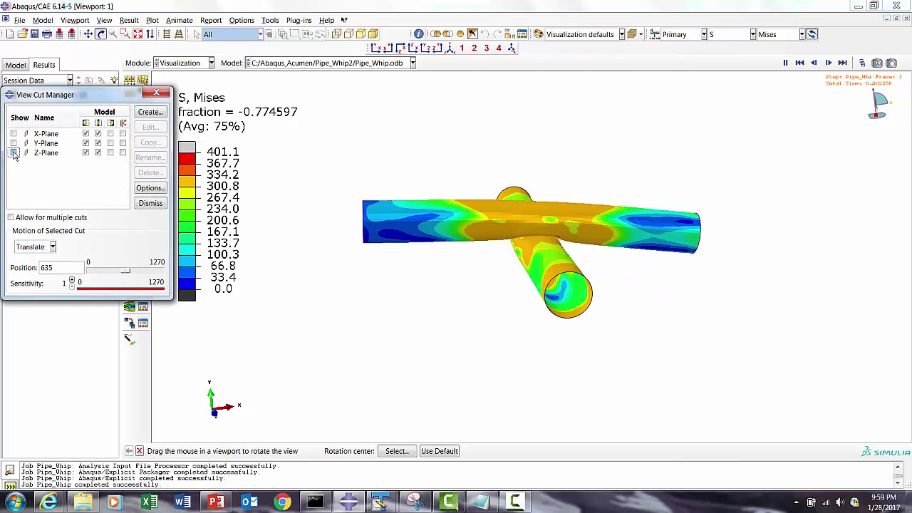
left_click(150, 204)
left_click_drag(557, 258, 502, 248)
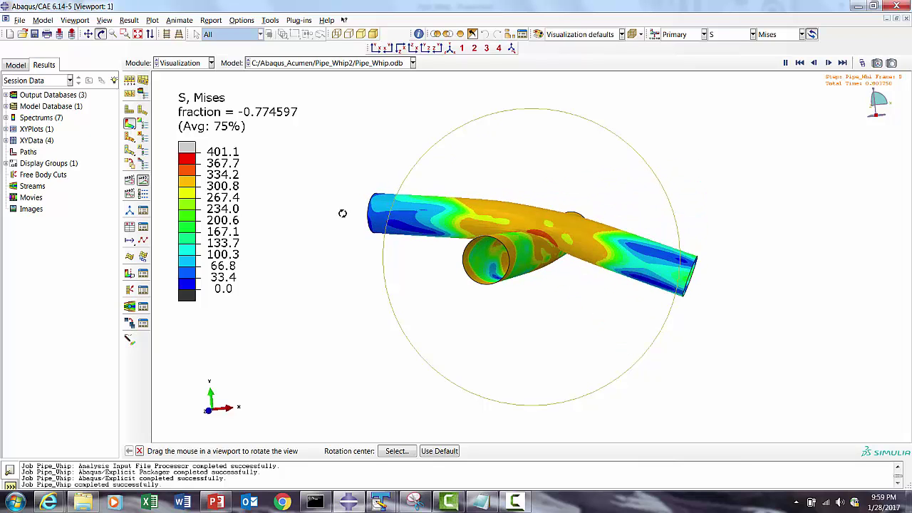
left_click_drag(464, 293, 459, 300)
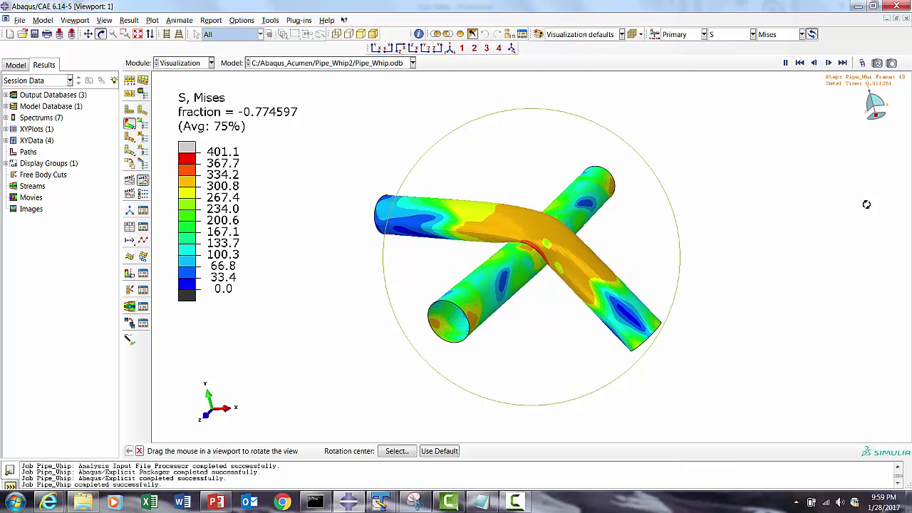
left_click(143, 227)
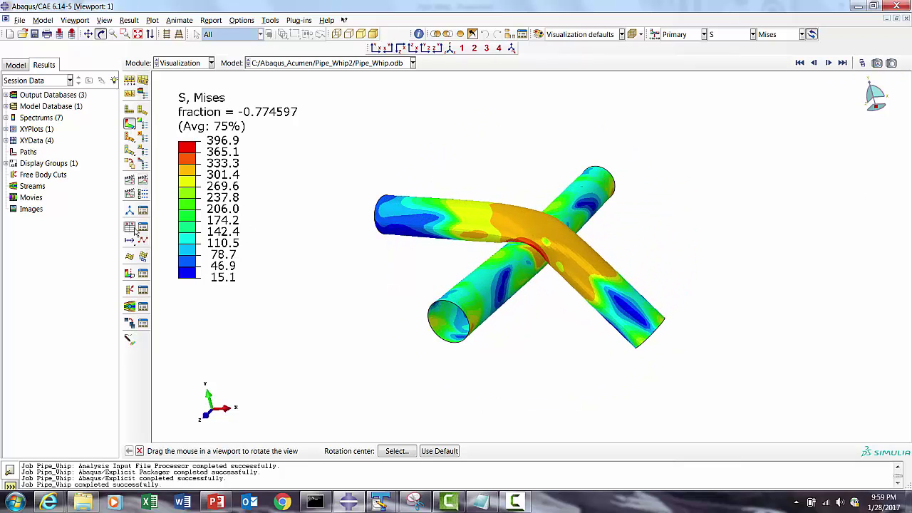
left_click(144, 227)
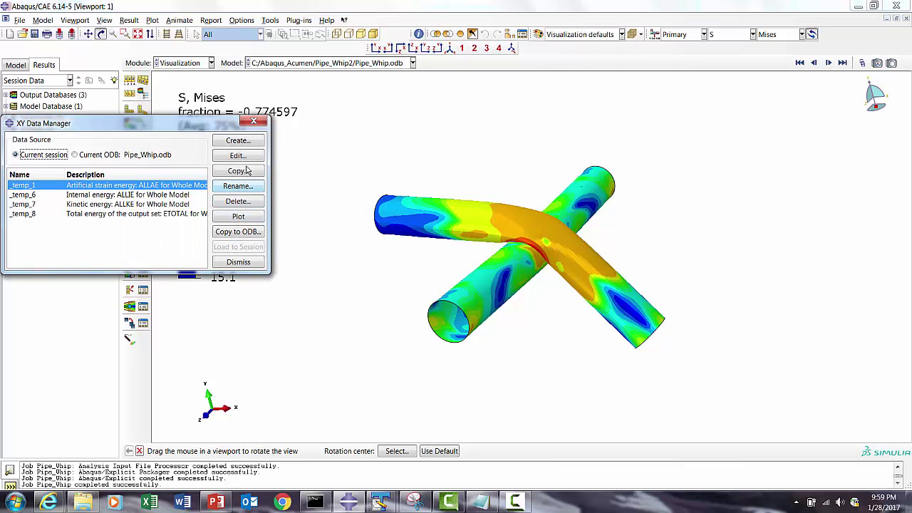
left_click(254, 121)
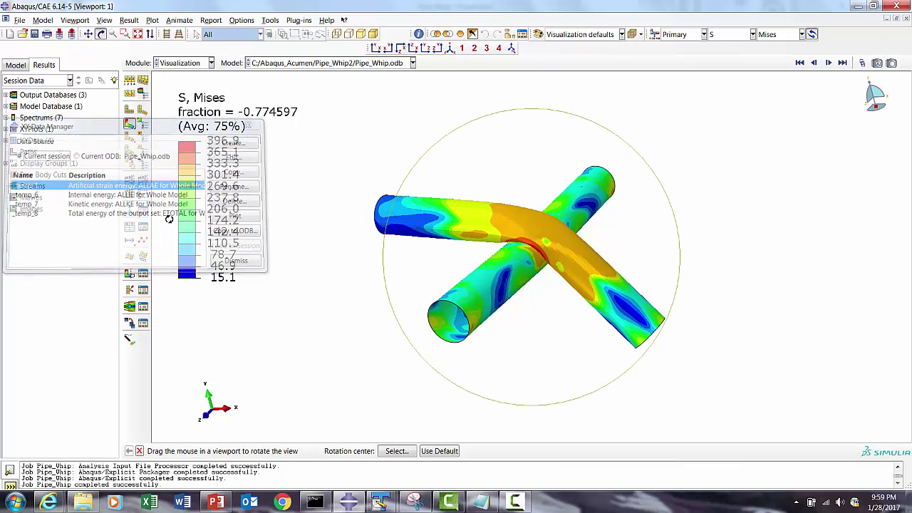
Plot the whole-model artificial strain (ALLAE), internal (ALLIE), kinetic (ALLKE) and total (ETOTAL) energies from the ODB history output.
left_click(129, 228)
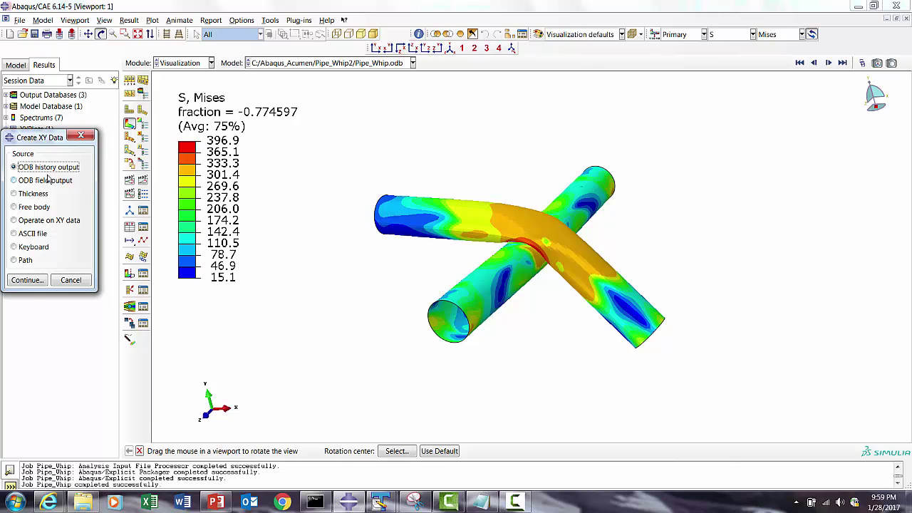
left_click(44, 280)
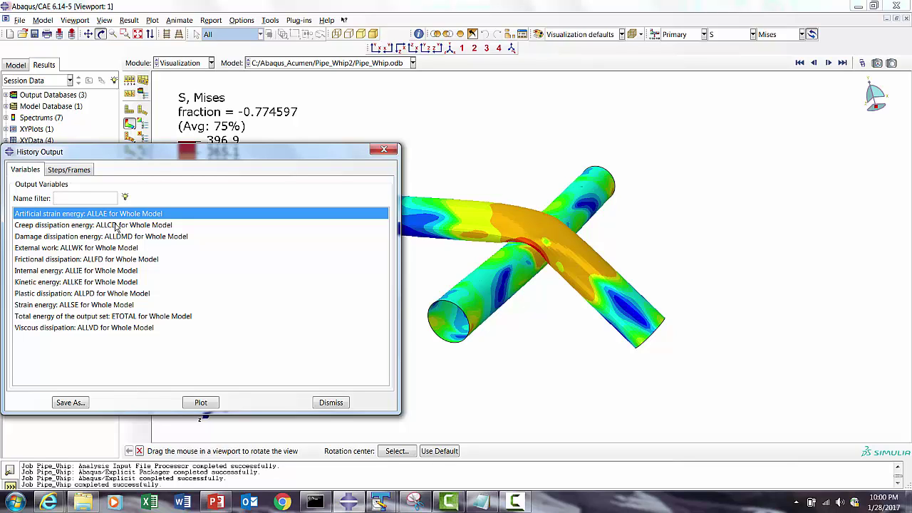
left_click(69, 270, "ctrl")
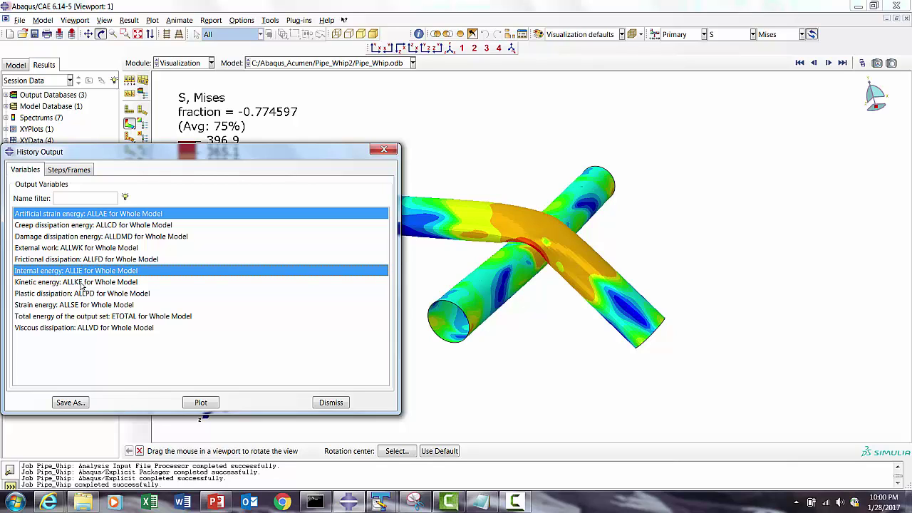
left_click(82, 282, "ctrl")
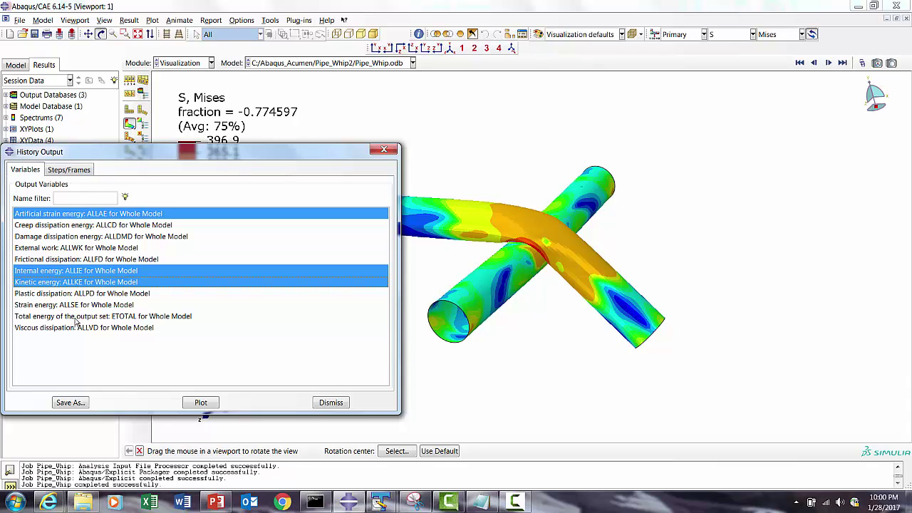
left_click(77, 317, "ctrl")
left_click(201, 403)
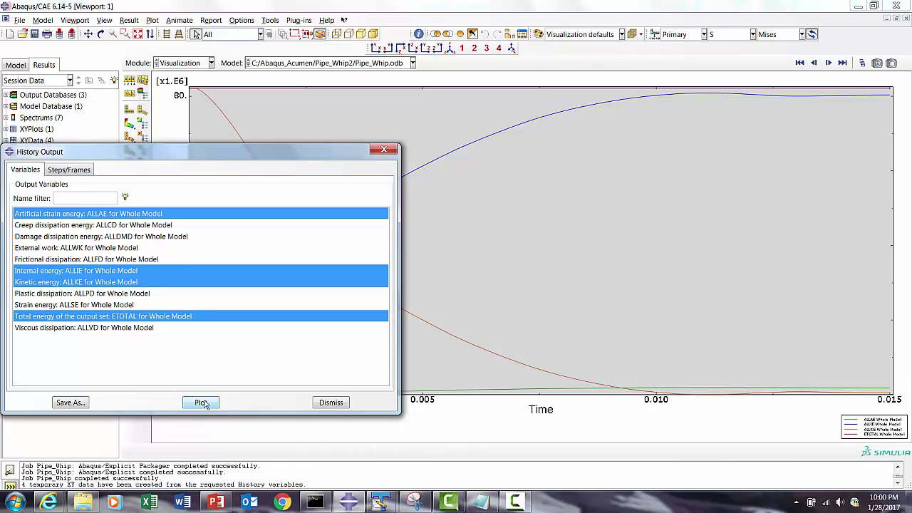
left_click(332, 404)
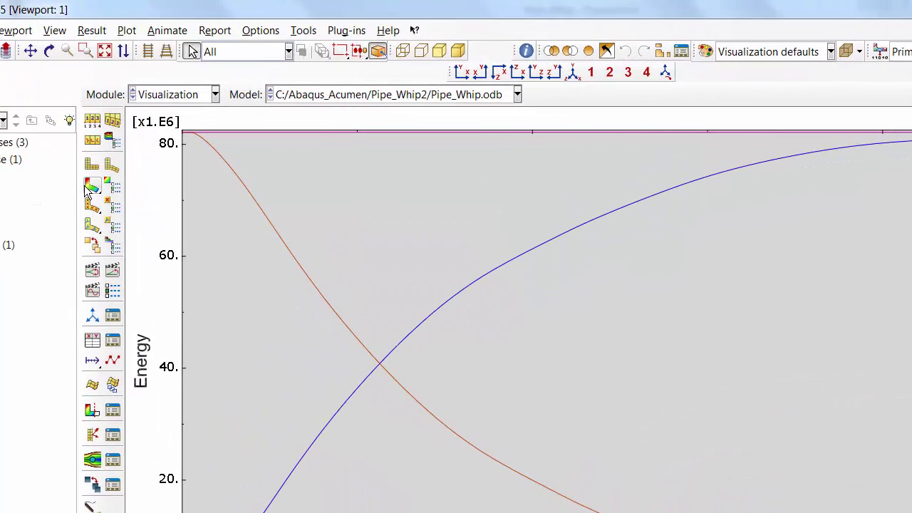
Return to the Mises contour plot, play its time-history animation while viewing the pipes from other angles, and stop the animation.
left_click(90, 187)
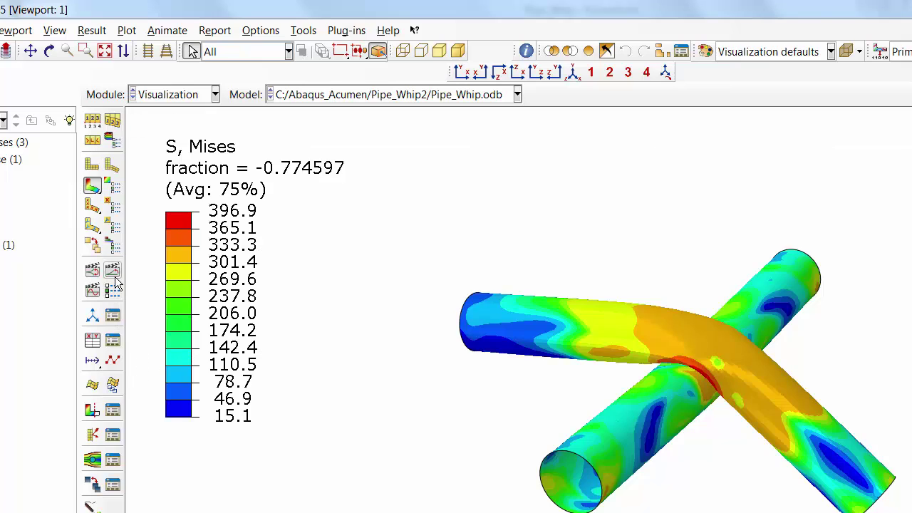
left_click(113, 272)
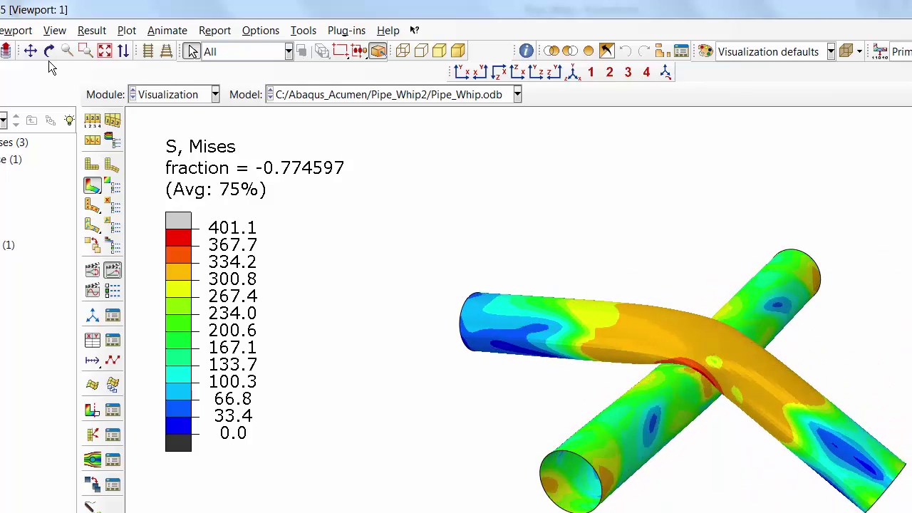
left_click(47, 54)
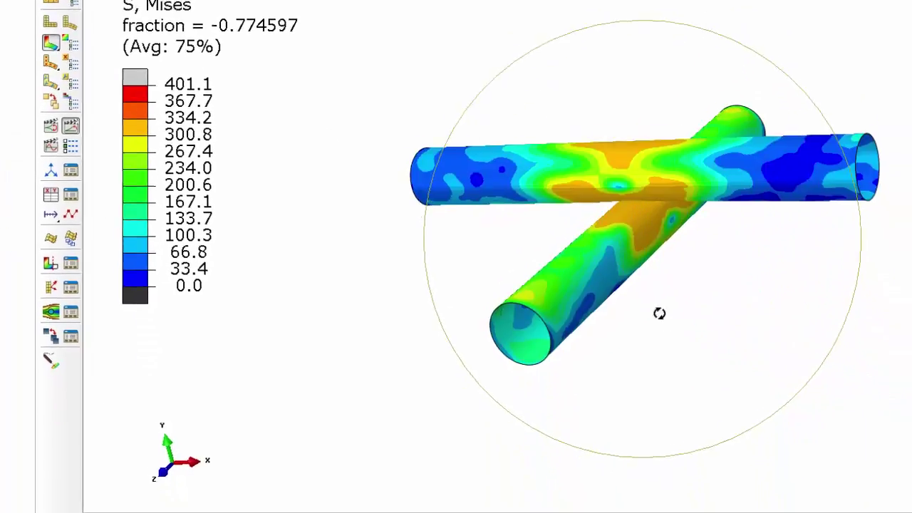
left_click_drag(711, 460, 599, 446)
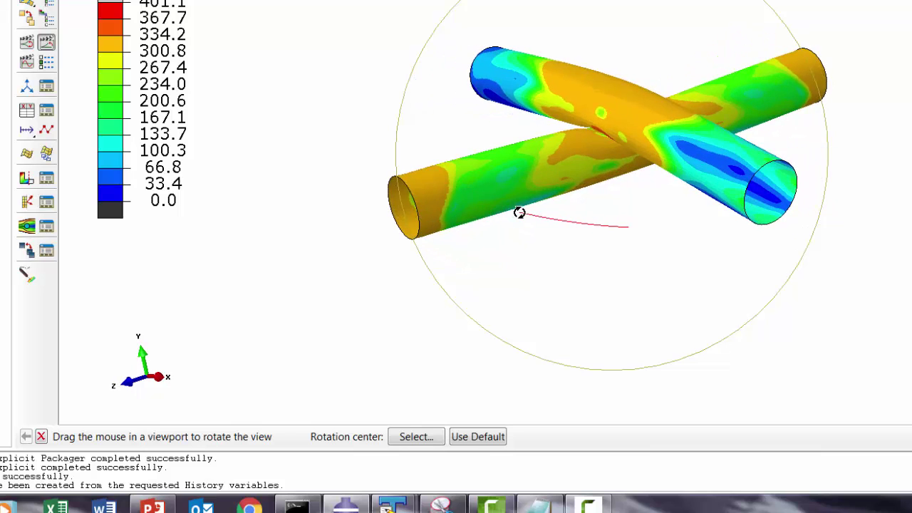
left_click_drag(519, 213, 577, 213)
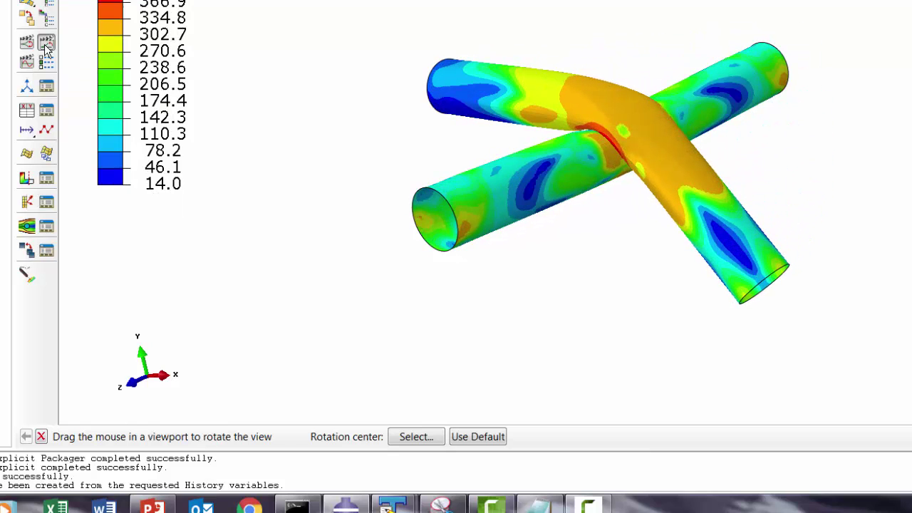
left_click(46, 44)
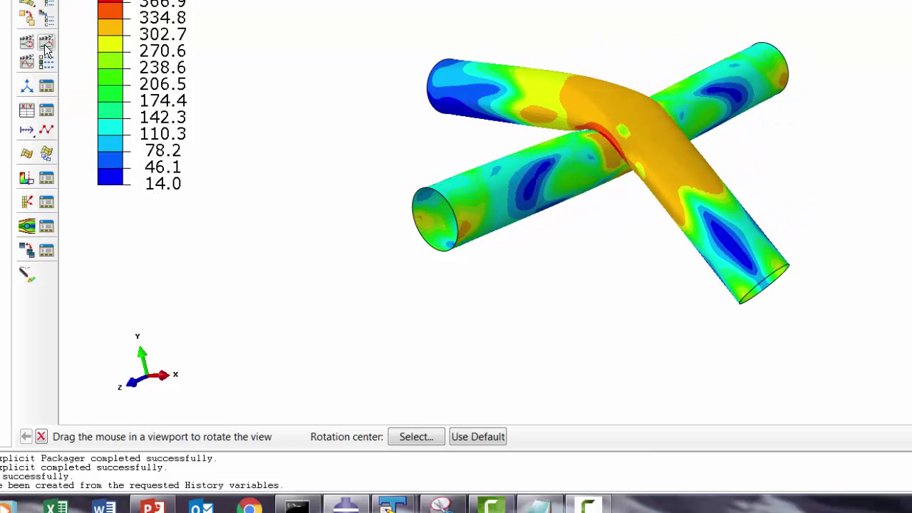